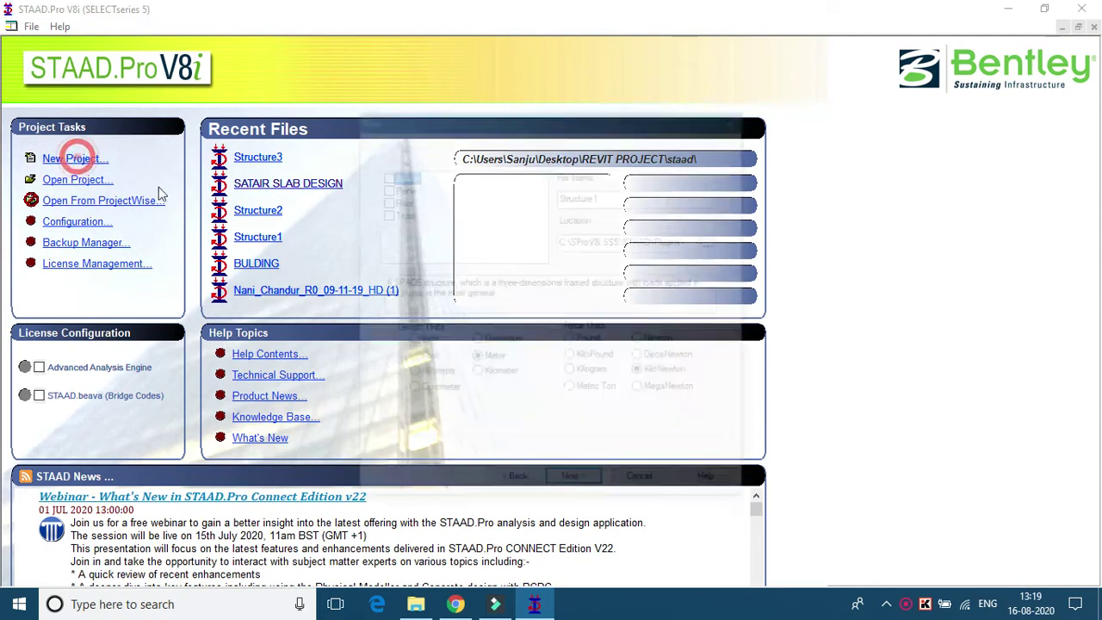
# Create a new Space structure named Structure1 in metres and kilonewtons, starting with Add Beam
pyautogui.click(385, 174)
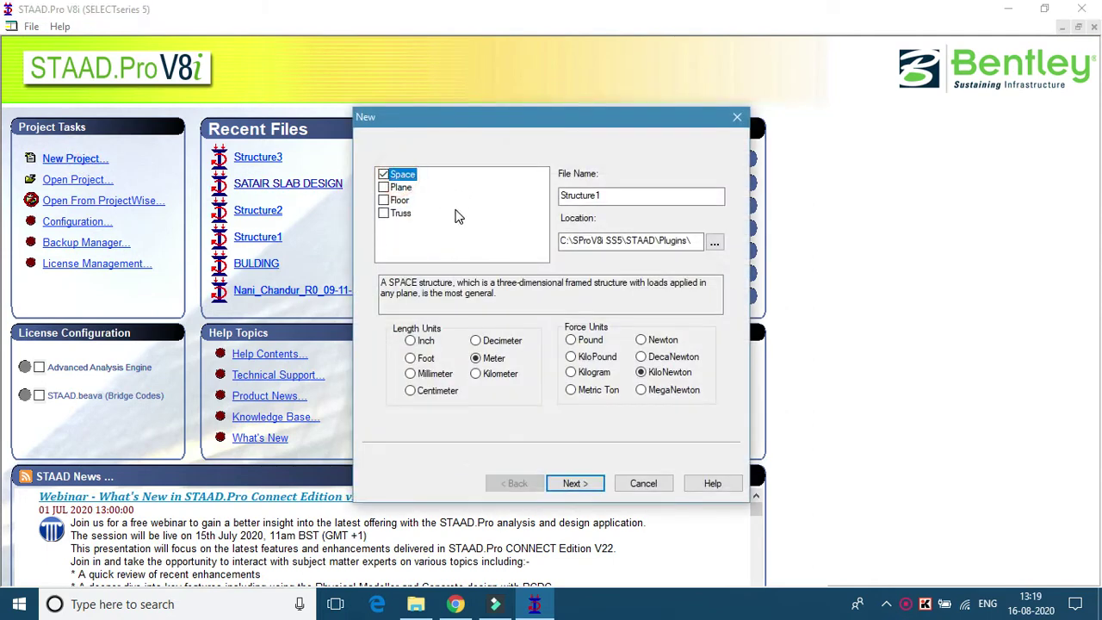
pyautogui.click(574, 483)
pyautogui.click(583, 347)
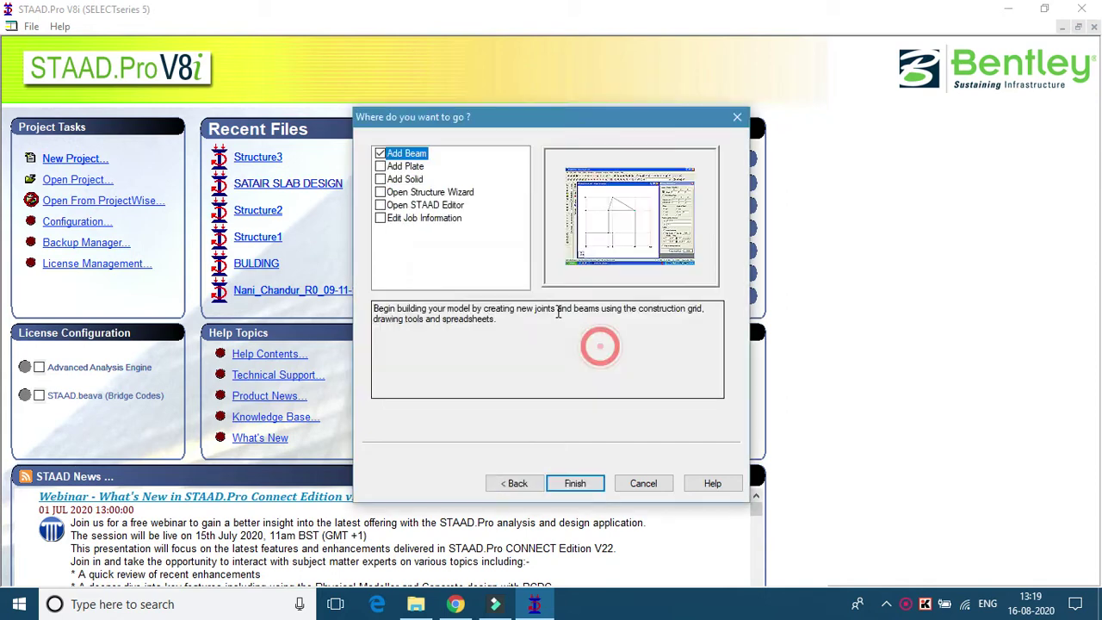
pyautogui.click(602, 484)
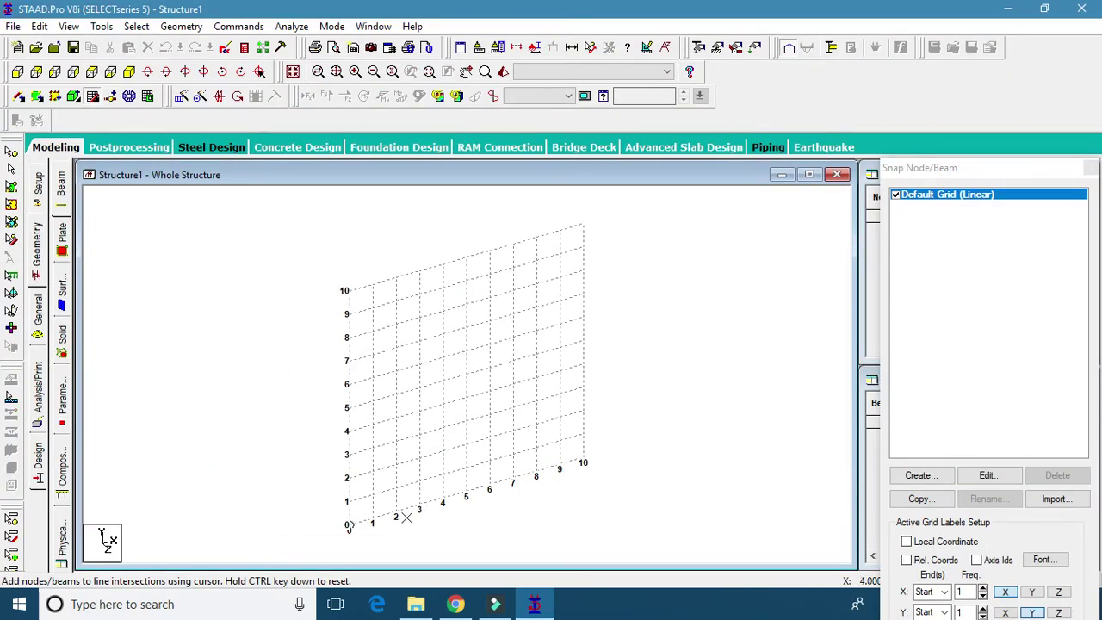
# Place a single node at the grid origin (0, 0, 0) and close the snap grid
pyautogui.click(349, 525)
pyautogui.click(93, 96)
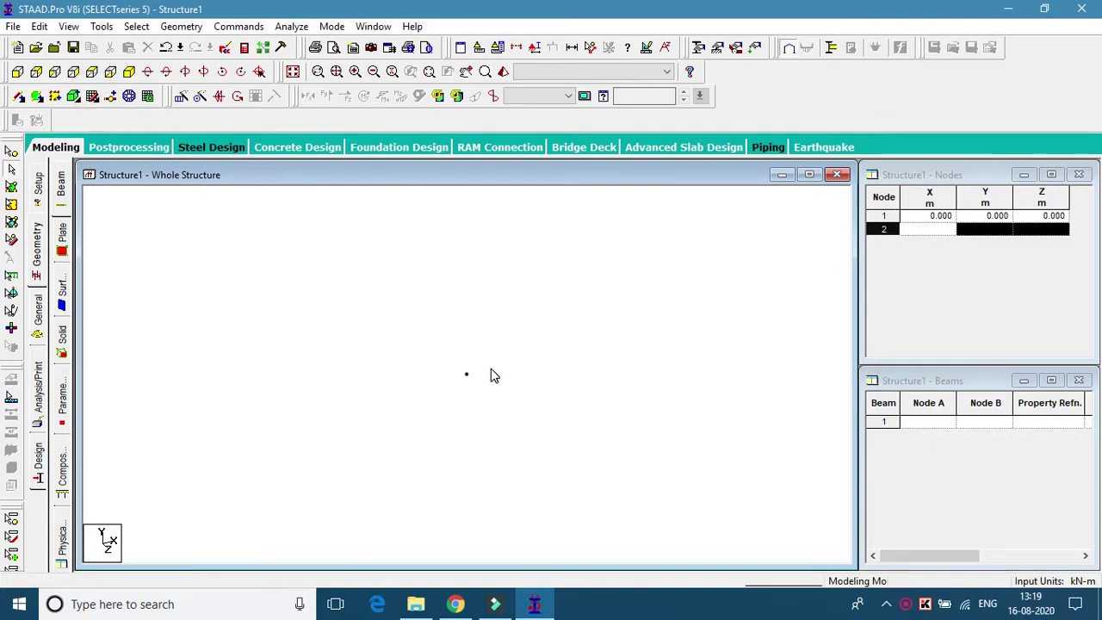
# Select the origin node with the nodes cursor and paste a copy of it offset 1.5 m in Z
pyautogui.moveTo(445, 299); pyautogui.dragTo(394, 365)
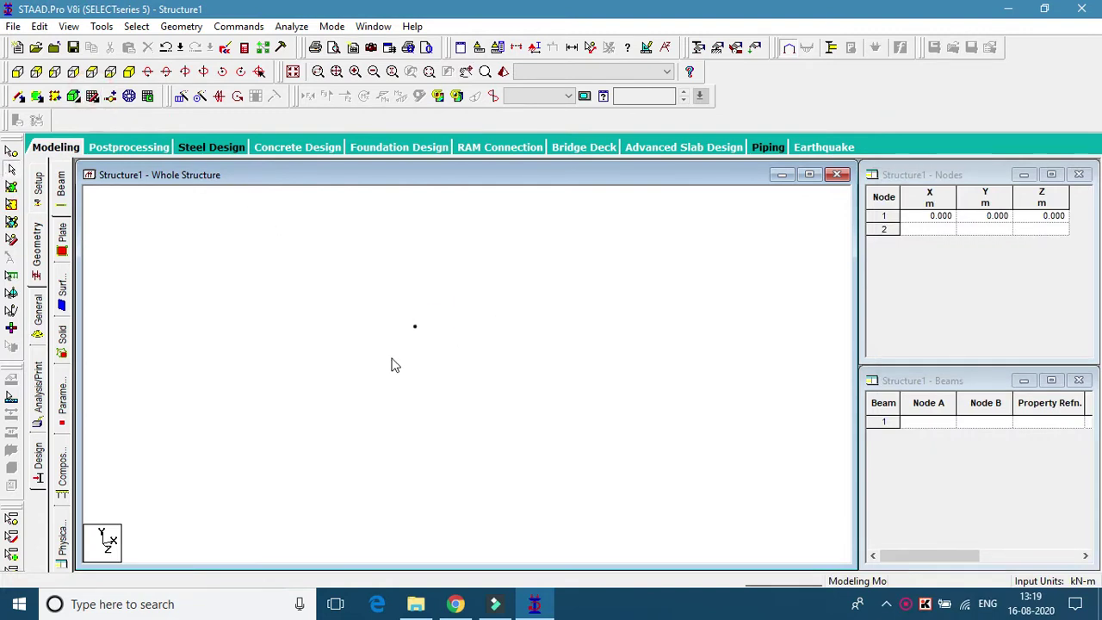
pyautogui.moveTo(444, 299); pyautogui.dragTo(402, 346)
pyautogui.click(11, 153)
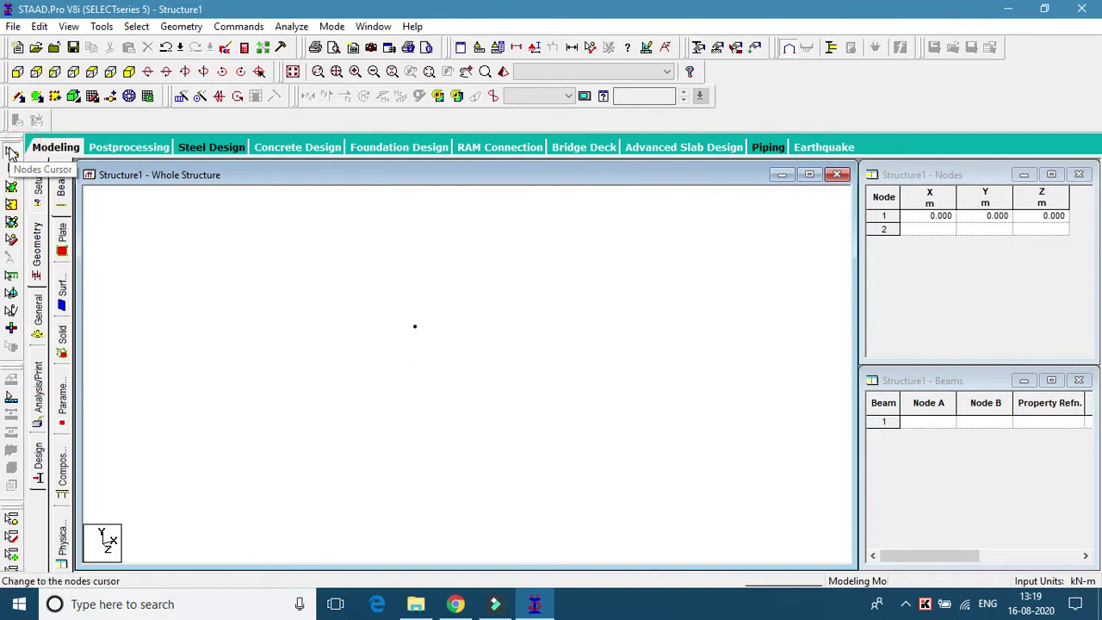
pyautogui.moveTo(447, 298); pyautogui.dragTo(384, 354)
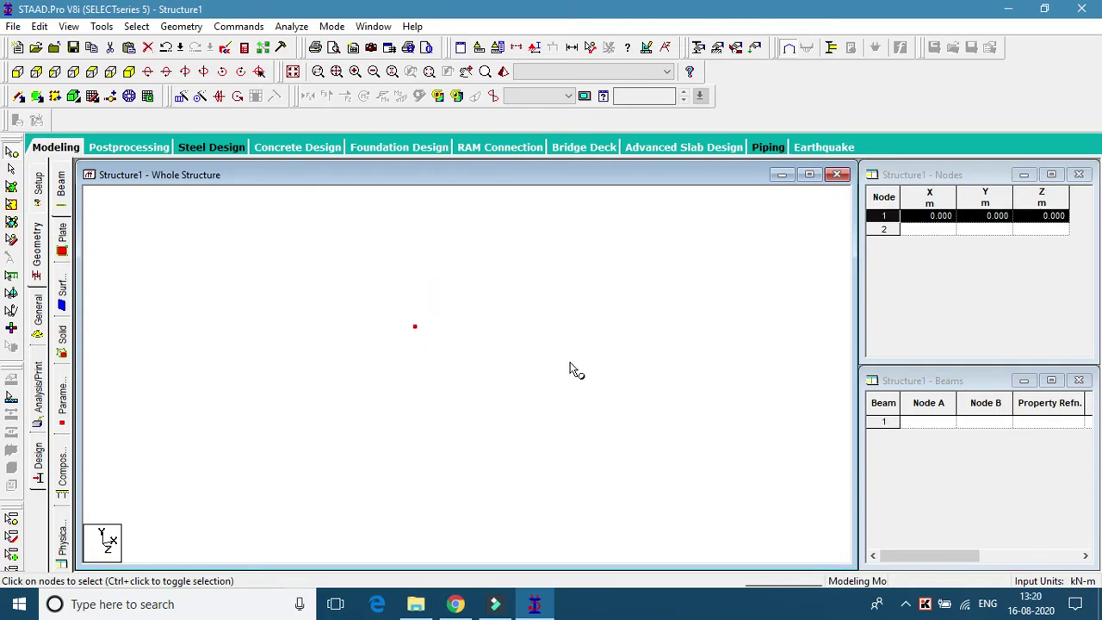
pyautogui.hotkey('ctrl', 'v')
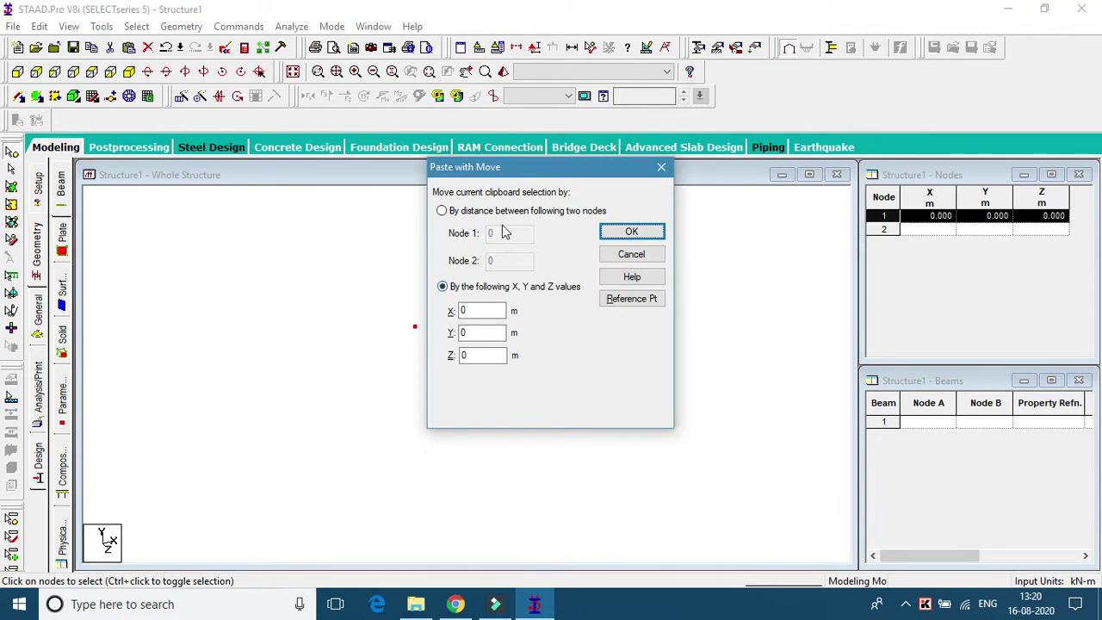
pyautogui.moveTo(504, 170); pyautogui.dragTo(635, 184)
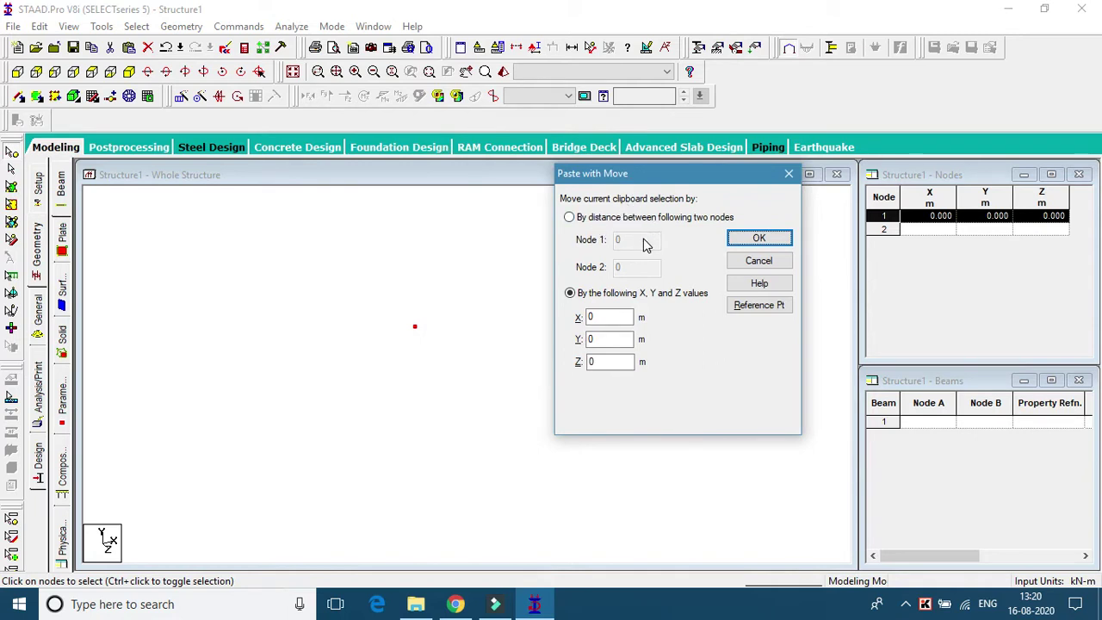
pyautogui.doubleClick(623, 316)
pyautogui.press('Tab')
pyautogui.press('Tab')
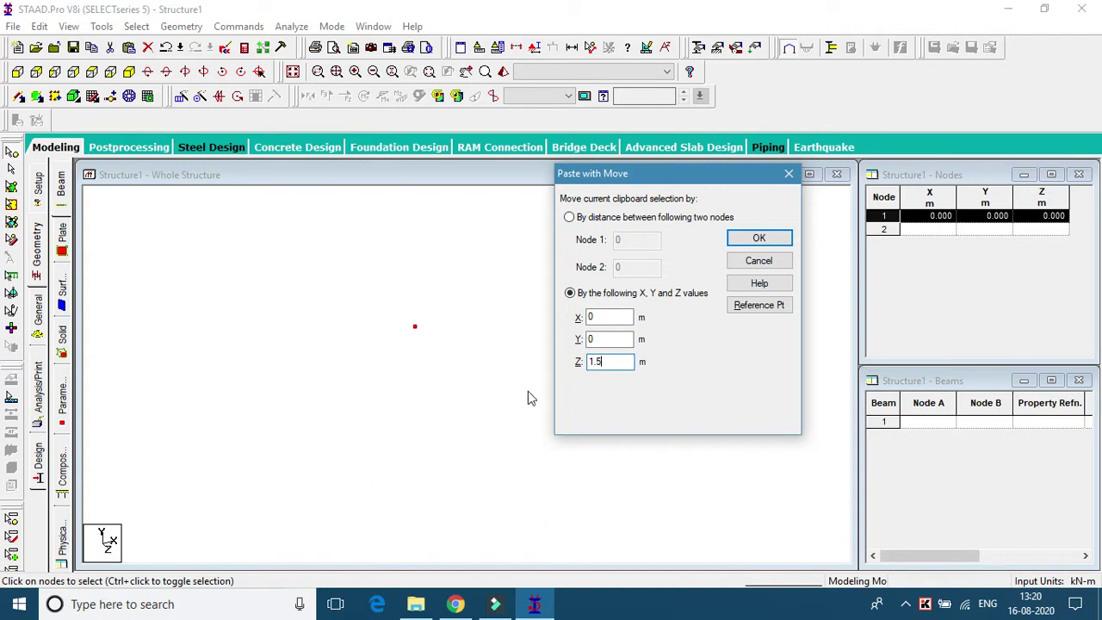
pyautogui.click(760, 243)
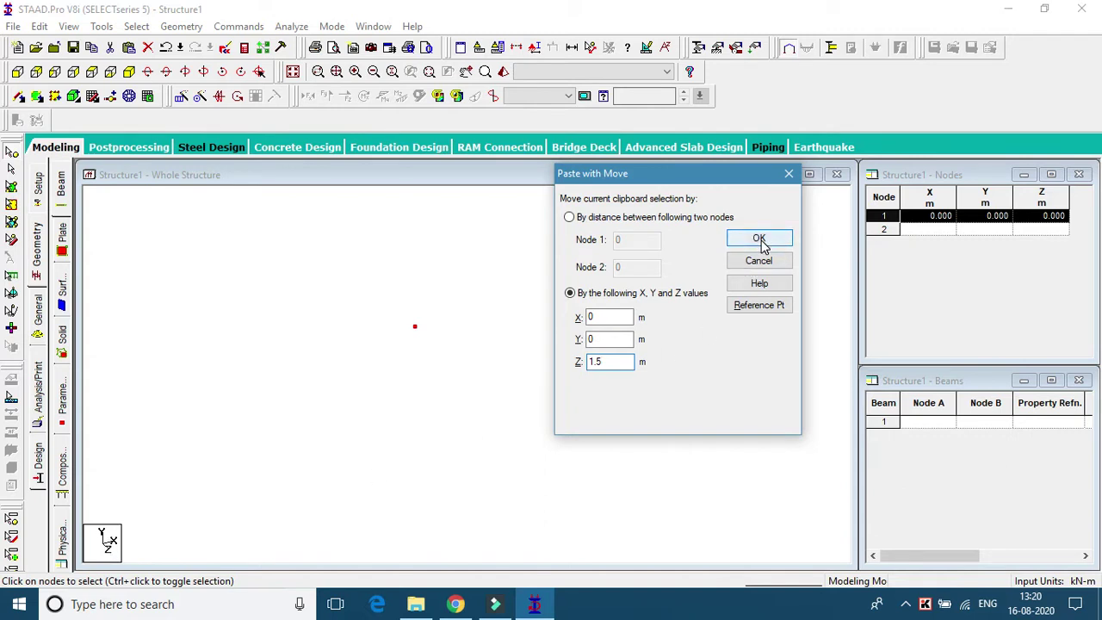
# Select both existing nodes and paste copies of them offset 3 m in X and 1.5 m in Y
pyautogui.scroll(-3, 458, 349)
pyautogui.scroll(-1, 443, 340)
pyautogui.moveTo(445, 341)
pyautogui.mouseDown(button='middle')
pyautogui.moveTo(460, 403)
pyautogui.moveTo(456, 386)
pyautogui.moveTo(472, 354)
pyautogui.moveTo(477, 361)
pyautogui.mouseUp(button='middle')
pyautogui.scroll(-3, 449, 389)
pyautogui.scroll(-3, 456, 335)
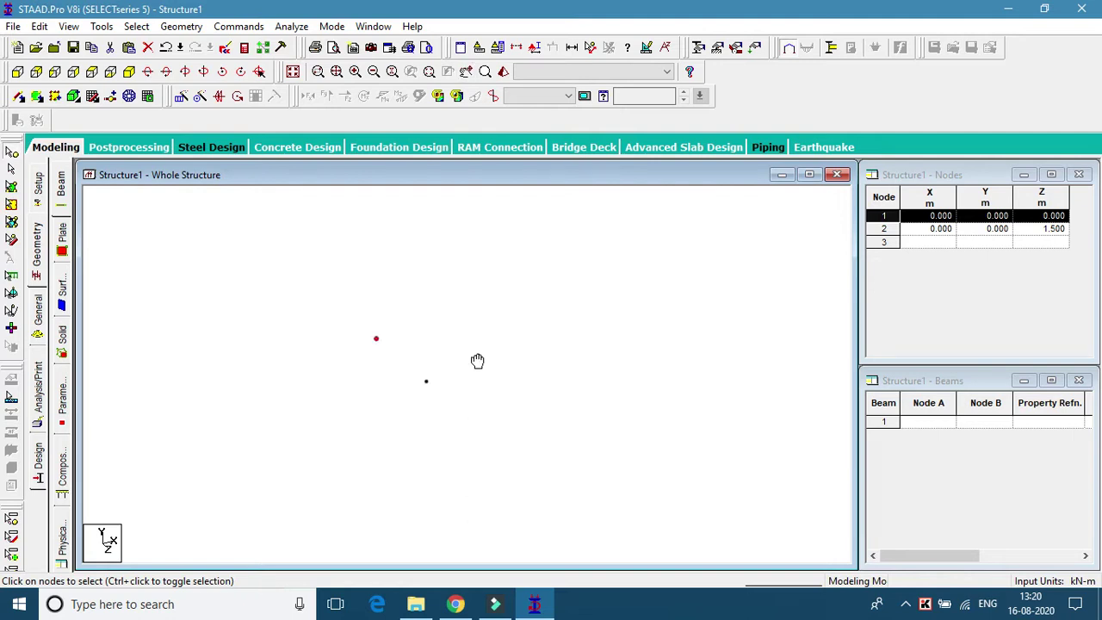
pyautogui.click(470, 313)
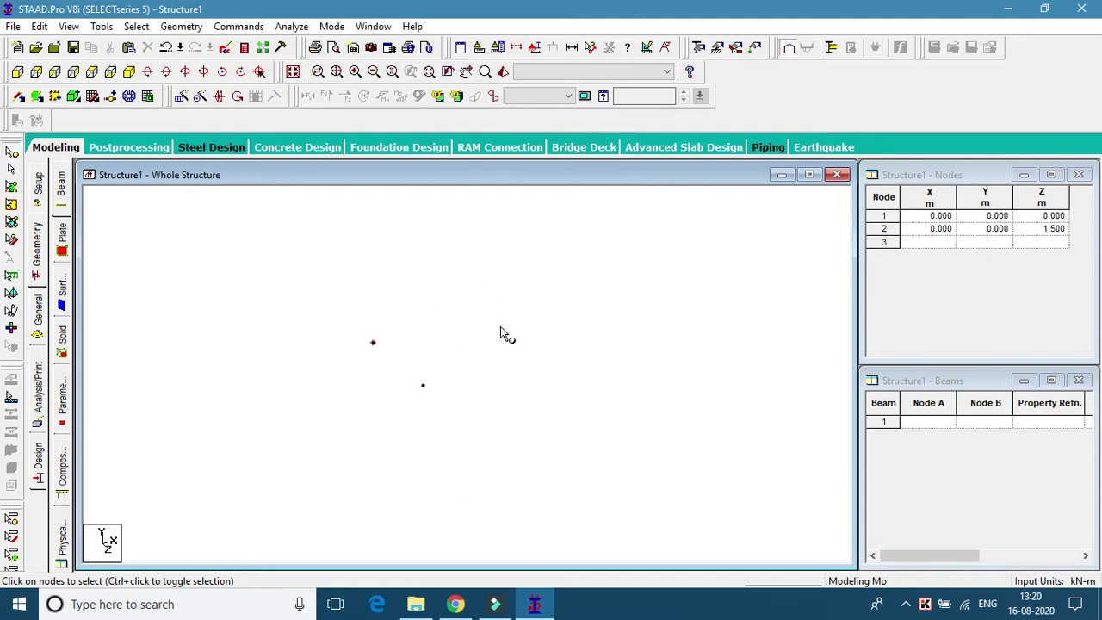
pyautogui.moveTo(473, 299); pyautogui.dragTo(327, 448)
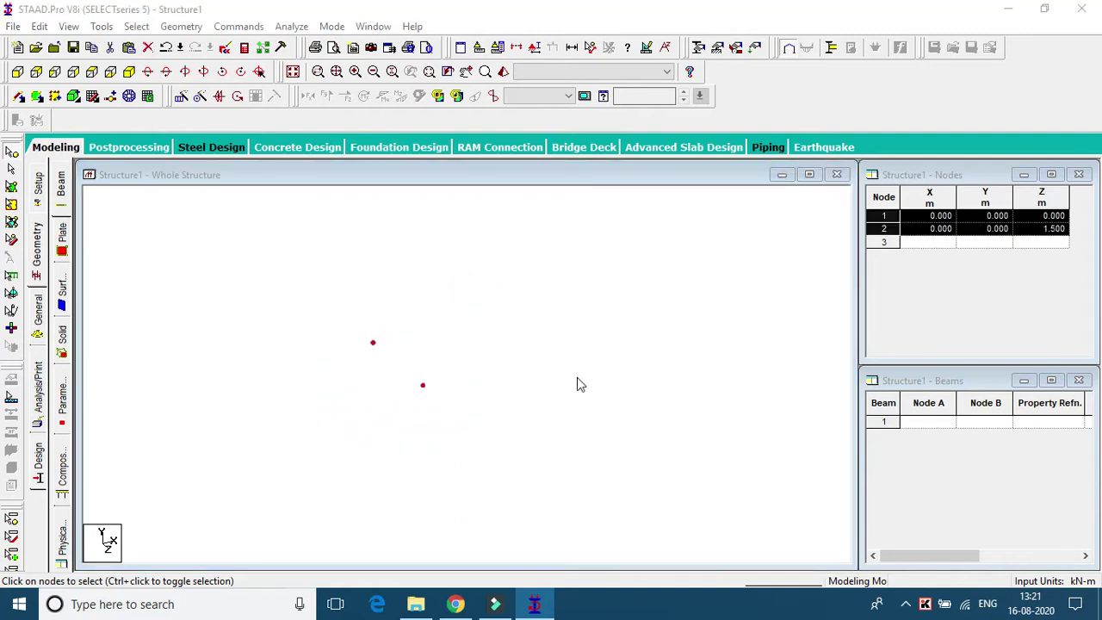
pyautogui.hotkey('ctrl', 'v')
pyautogui.moveTo(513, 174); pyautogui.dragTo(691, 167)
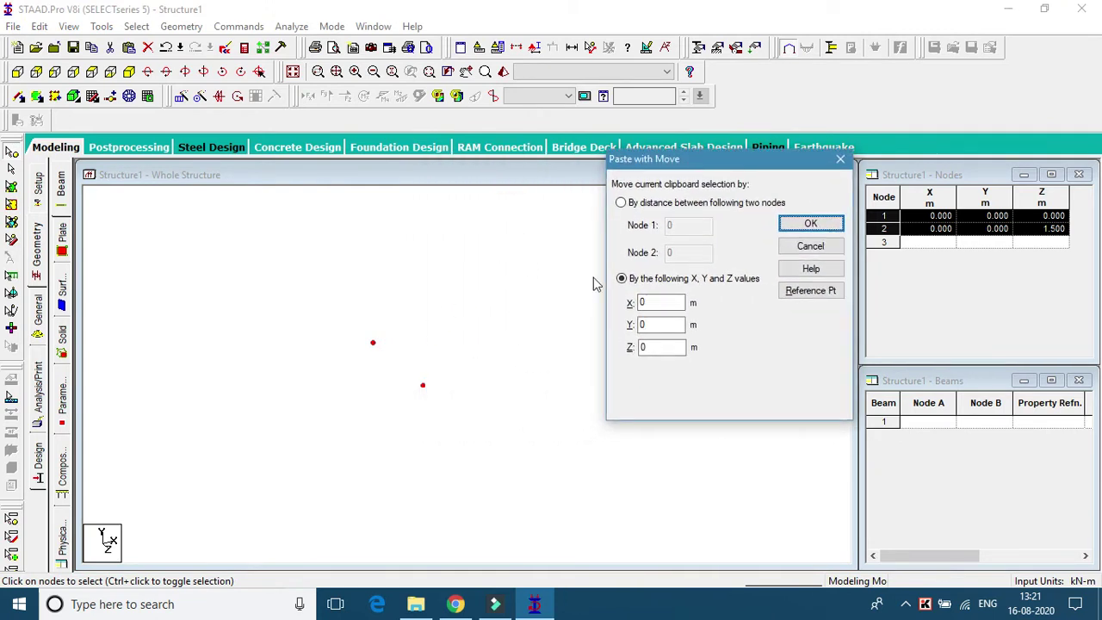
pyautogui.moveTo(715, 169); pyautogui.dragTo(792, 196)
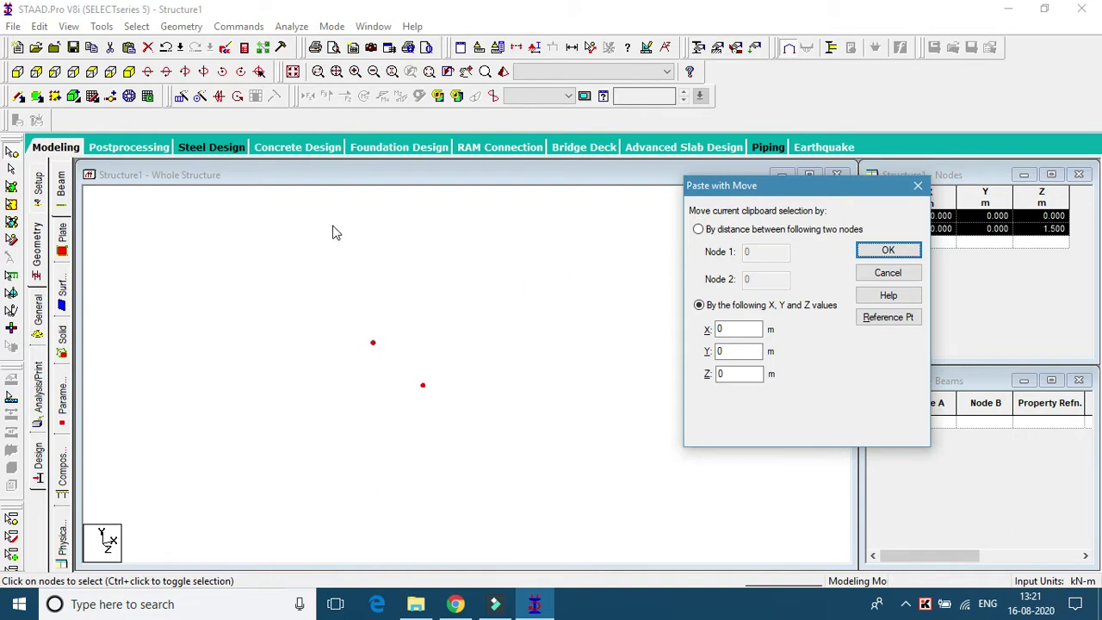
pyautogui.click(763, 329)
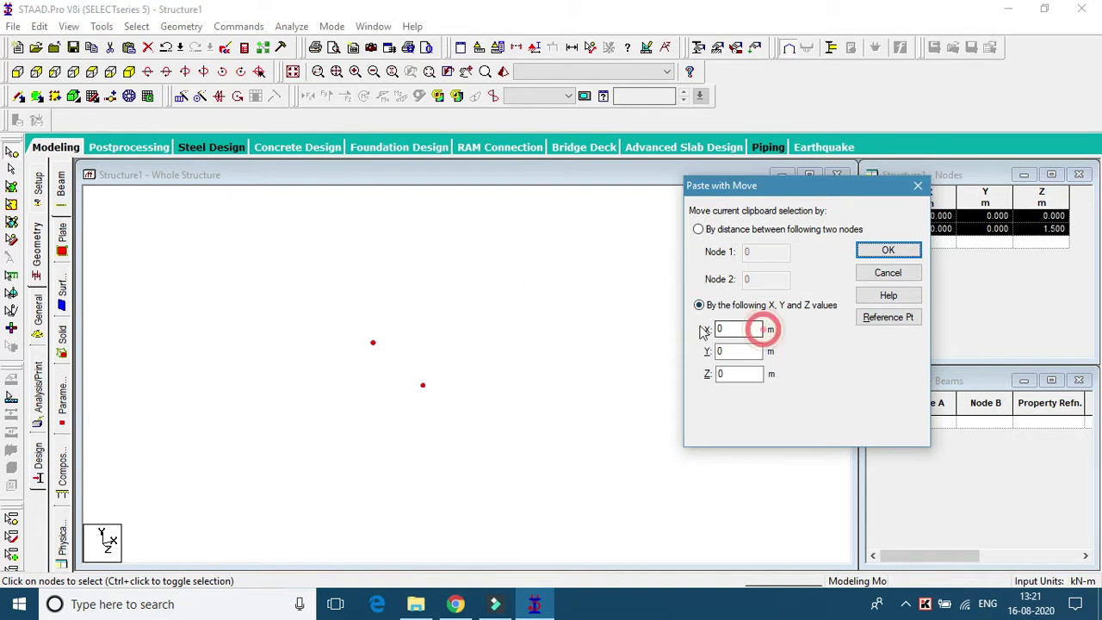
pyautogui.doubleClick(750, 329)
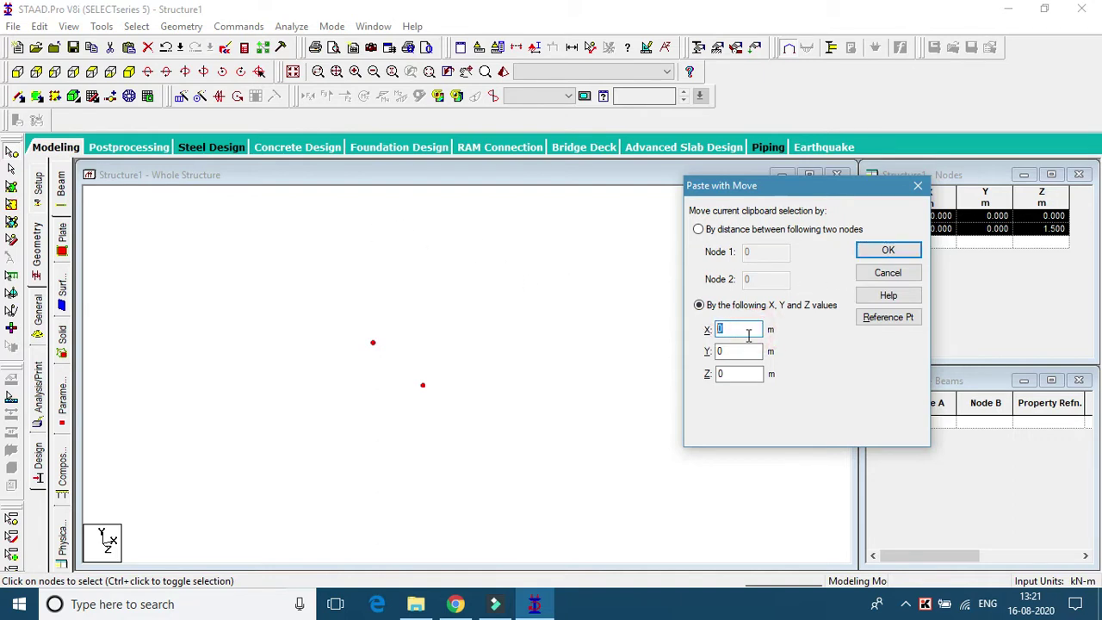
pyautogui.write('3')
pyautogui.doubleClick(747, 351)
pyautogui.write('1.5')
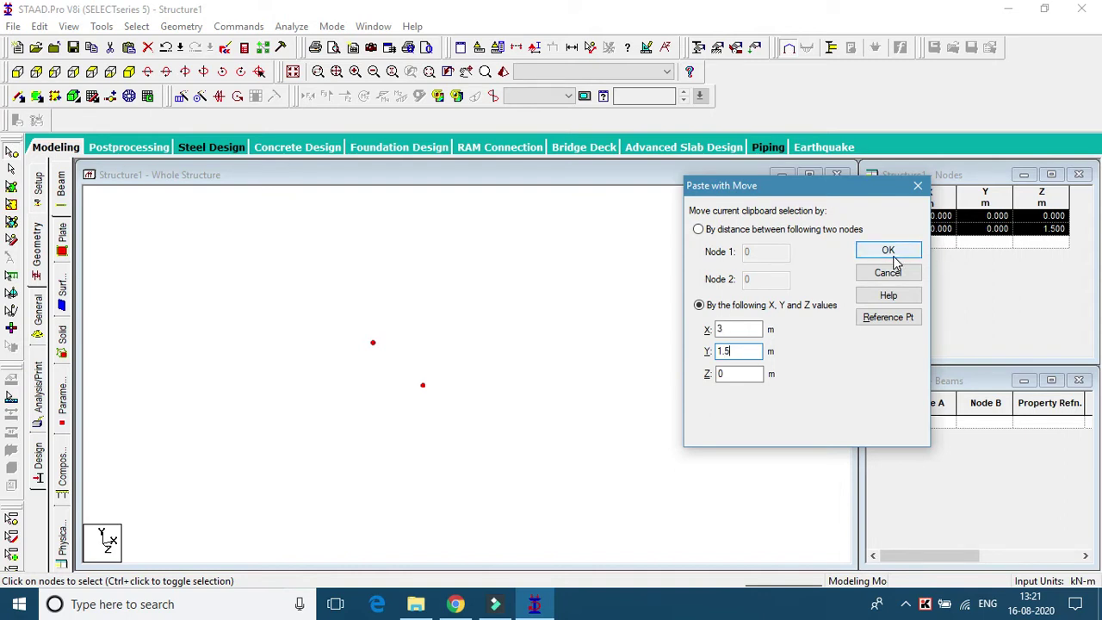
pyautogui.click(890, 252)
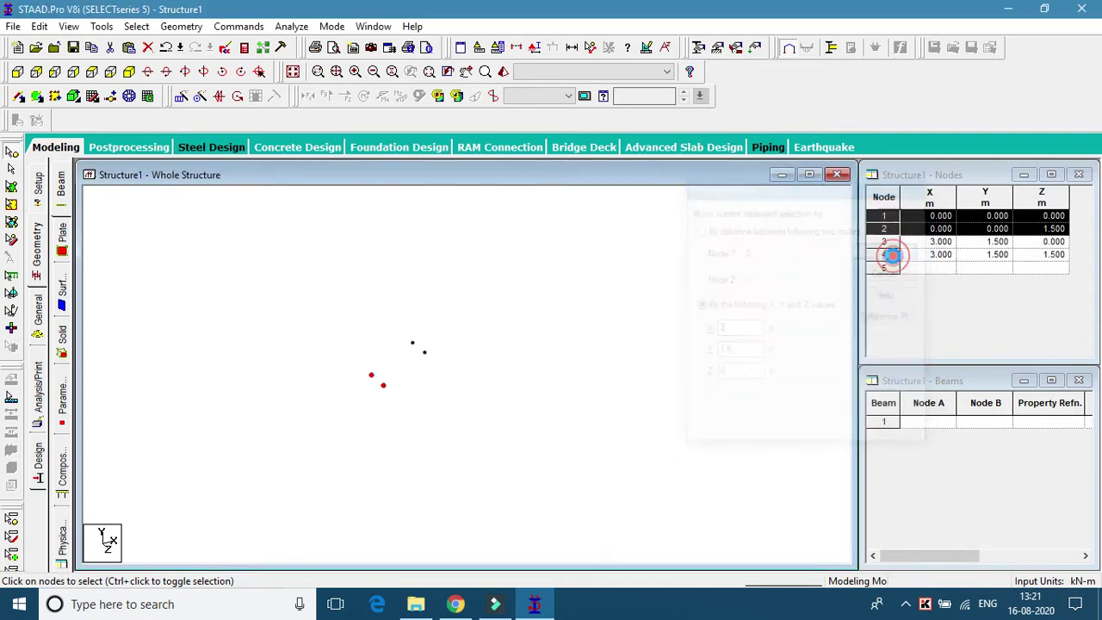
# Copy the upper node at X 3, Y 1.5, Z 1.5 and paste it offset 0.2 m in Z
pyautogui.click(459, 331)
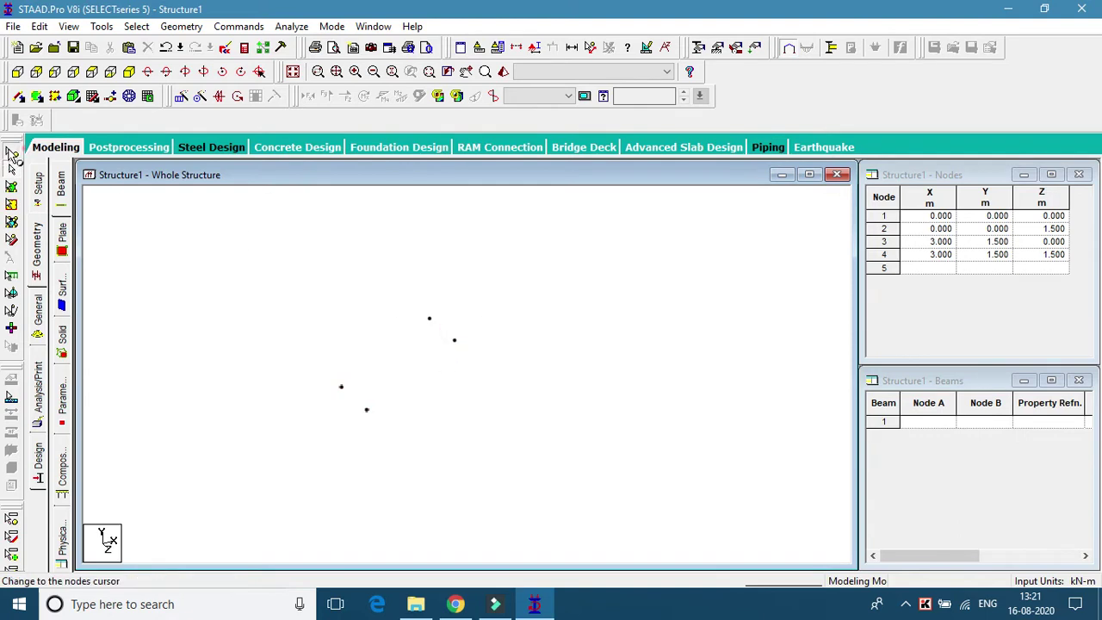
pyautogui.click(455, 340)
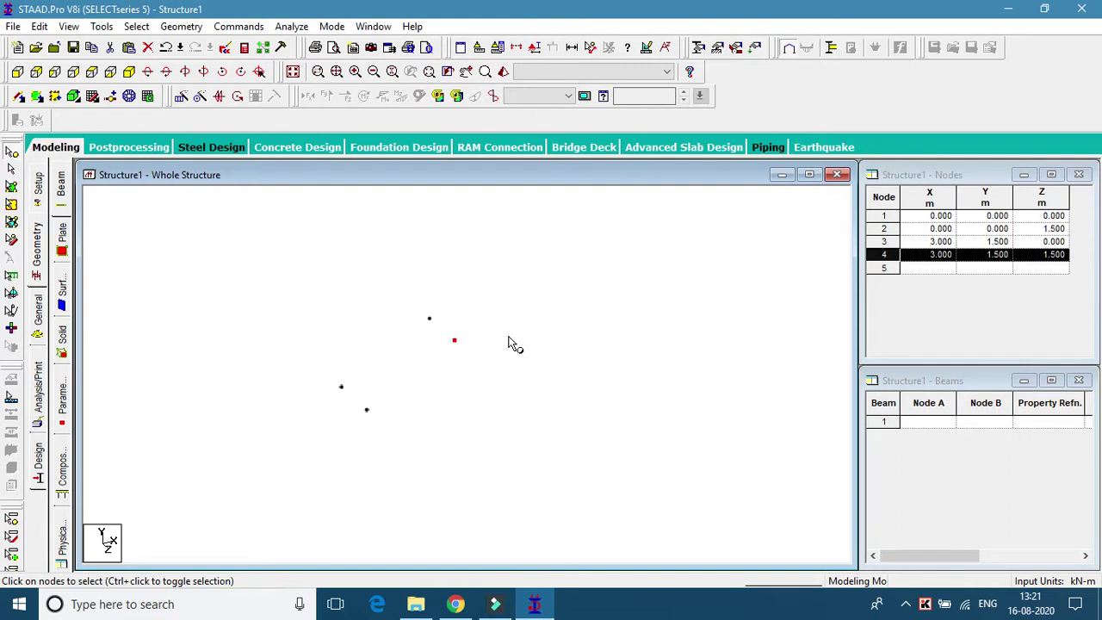
pyautogui.hotkey('ctrl', 'v')
pyautogui.moveTo(522, 190); pyautogui.dragTo(665, 194)
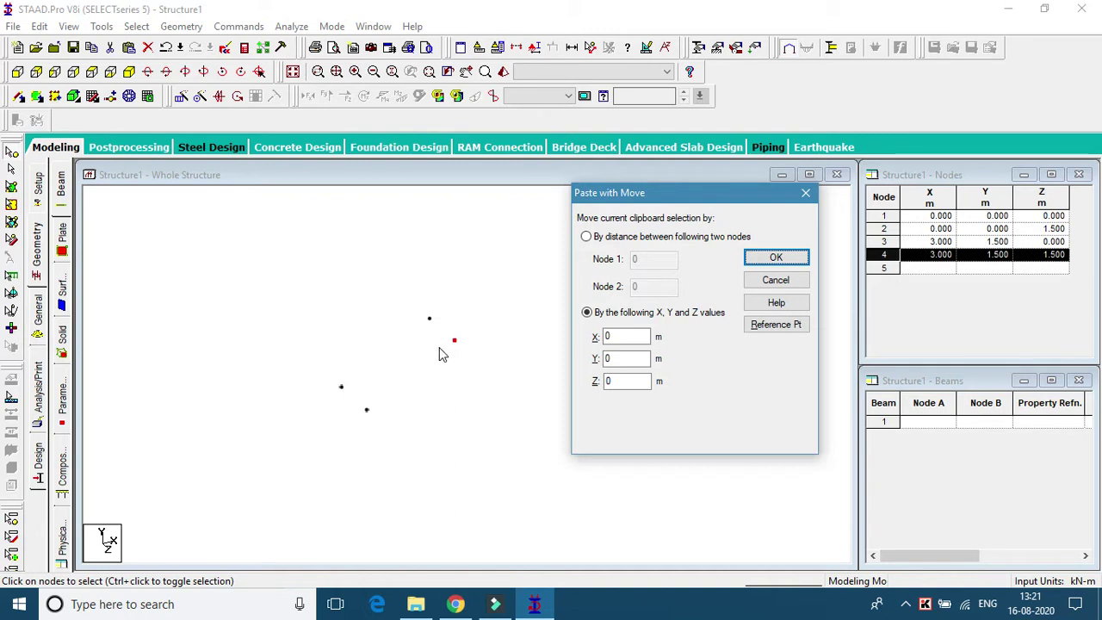
pyautogui.click(608, 354)
pyautogui.doubleClick(628, 381)
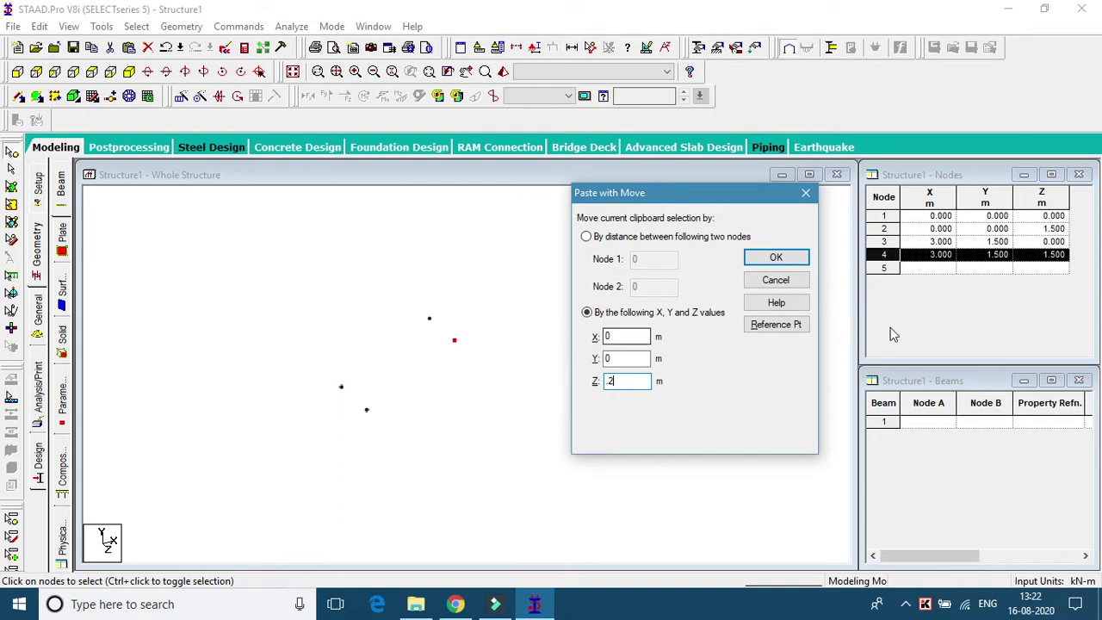
pyautogui.click(779, 258)
# Copy the upper node at Z 1.7 m and paste it offset 1.5 m in Z, keeping X and Y at 0
pyautogui.scroll(6, 452, 360)
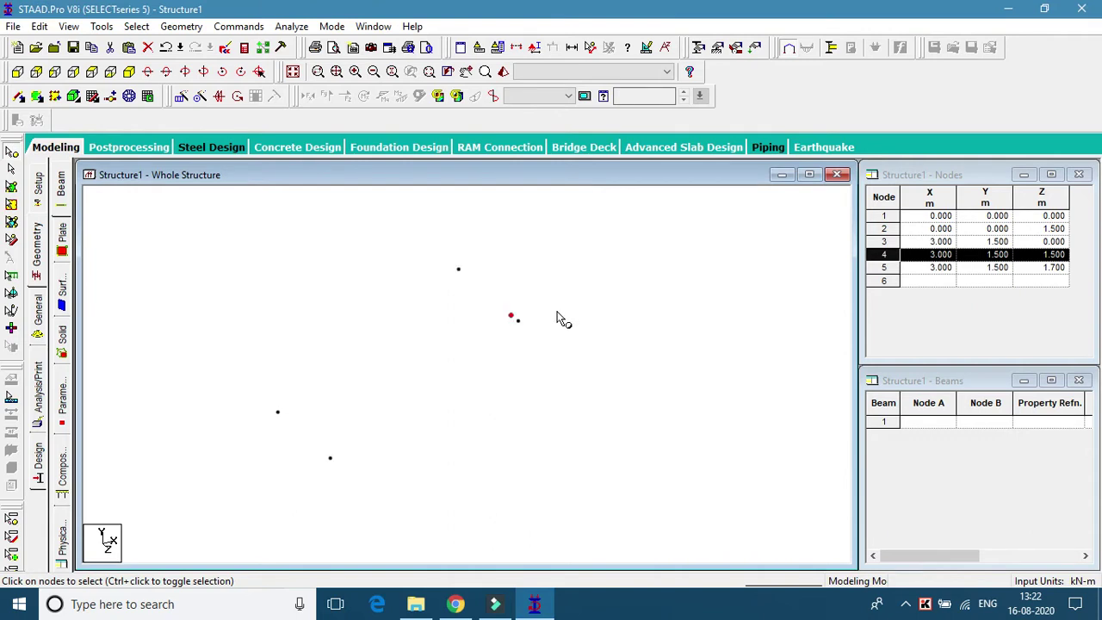
pyautogui.click(529, 321)
pyautogui.click(525, 317)
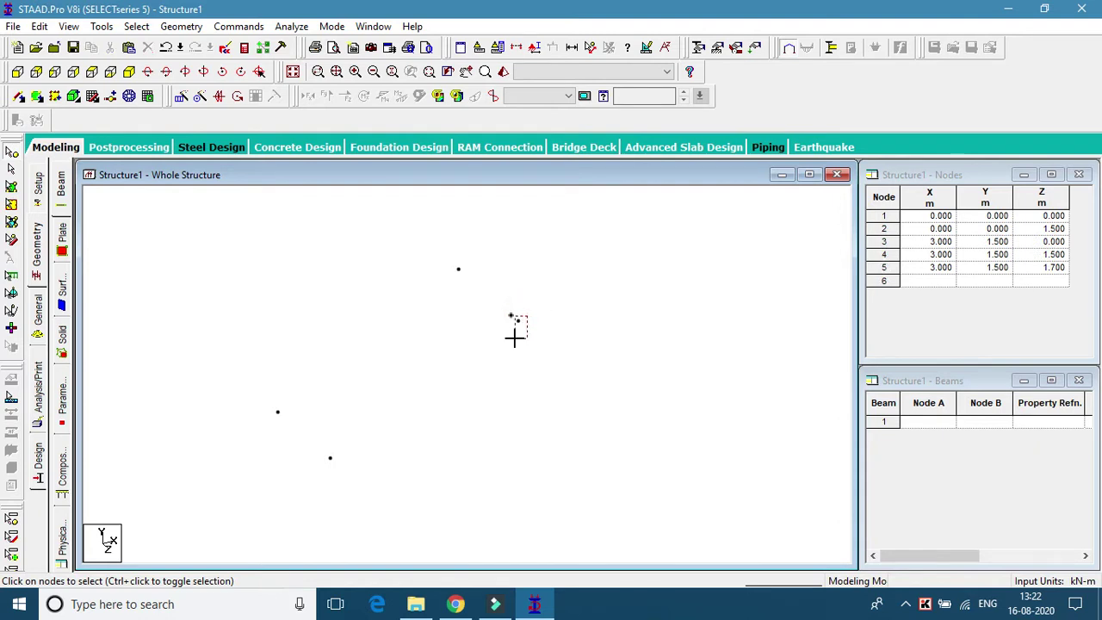
pyautogui.click(517, 323)
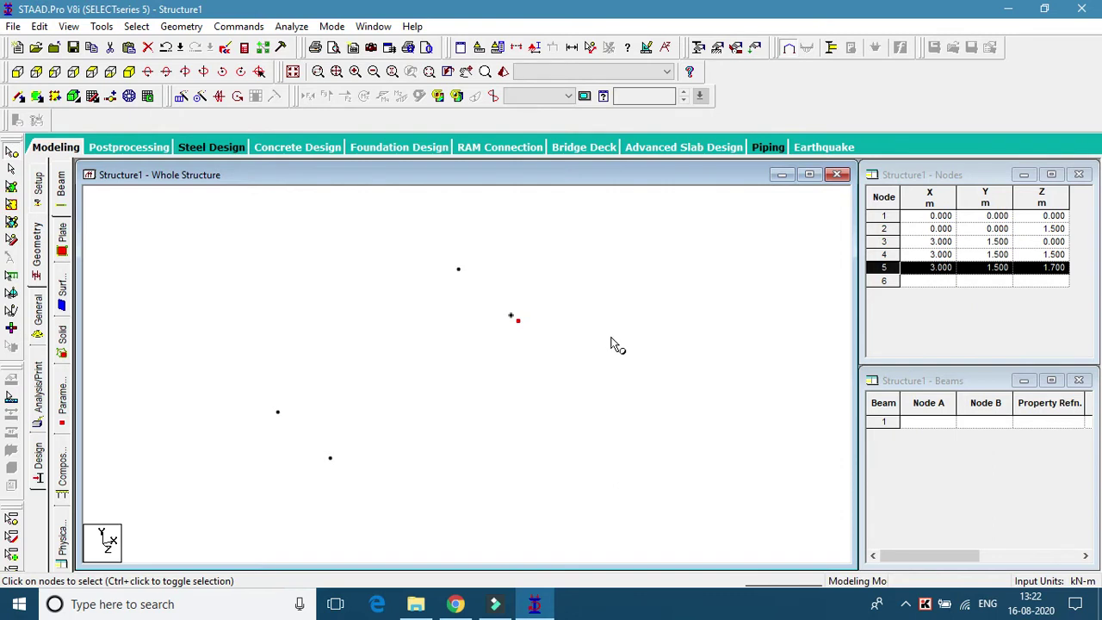
pyautogui.hotkey('ctrl', 'v')
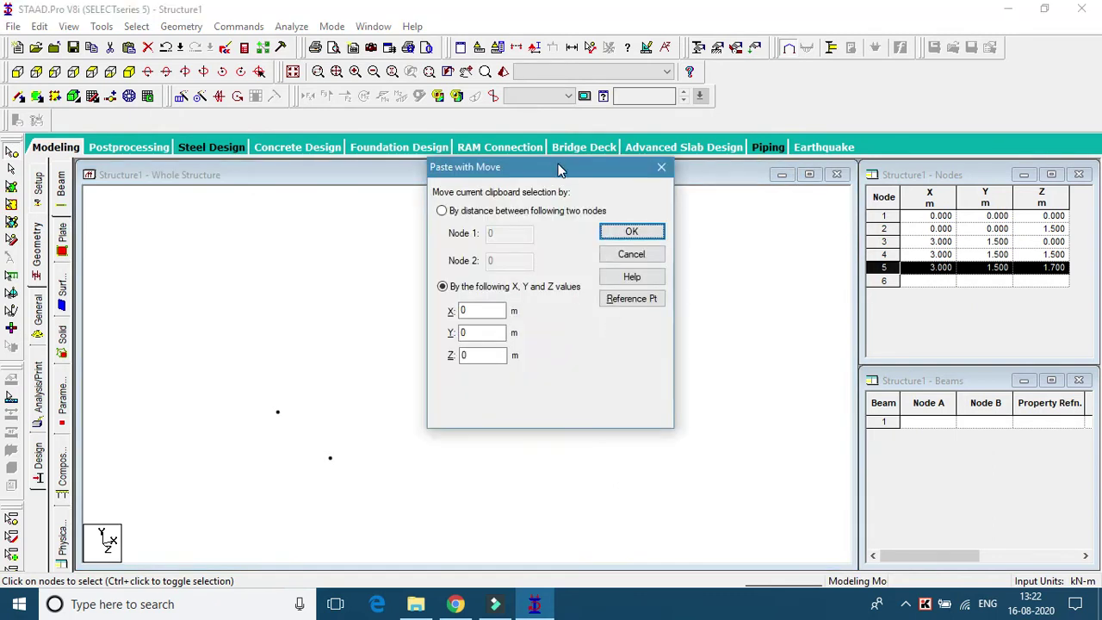
pyautogui.moveTo(558, 169); pyautogui.dragTo(765, 148)
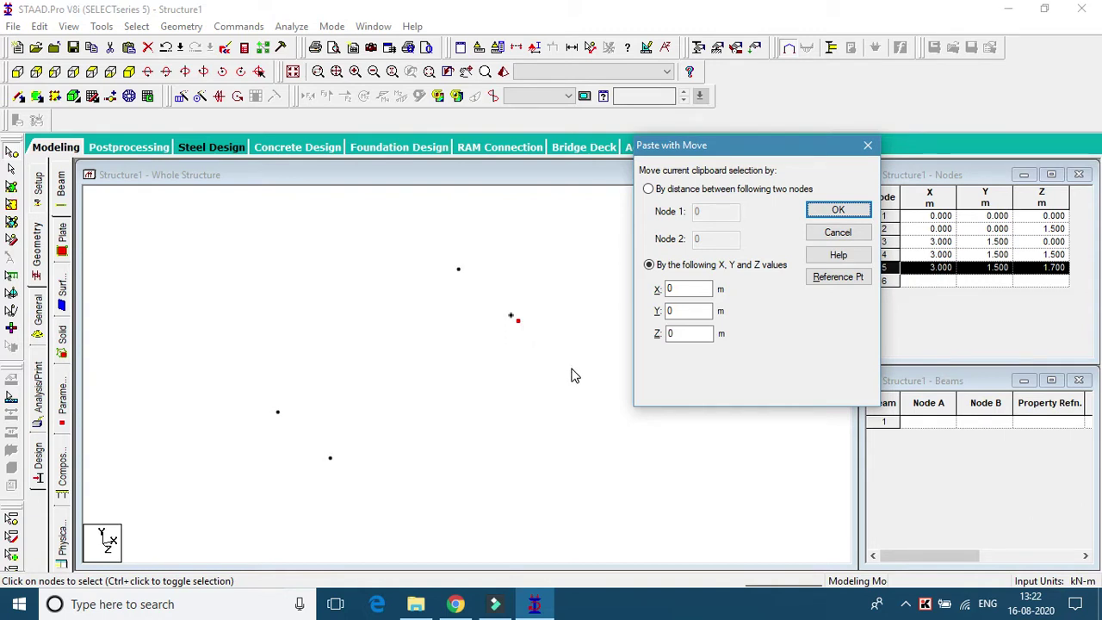
pyautogui.doubleClick(696, 289)
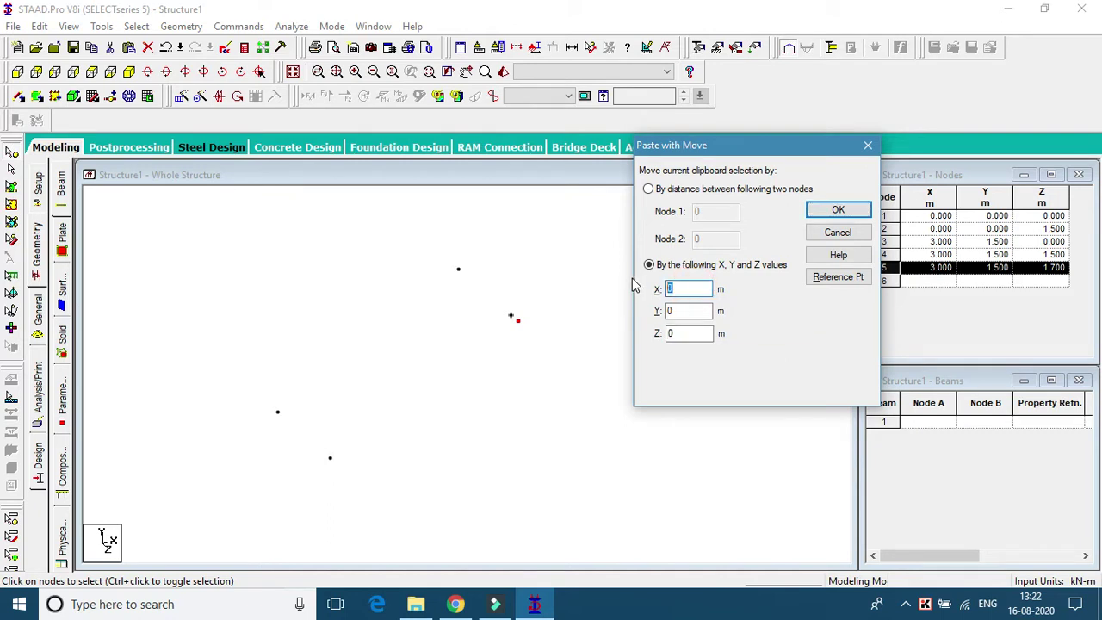
pyautogui.write('1.5')
pyautogui.doubleClick(697, 282)
pyautogui.write('0')
pyautogui.moveTo(695, 334); pyautogui.dragTo(629, 340)
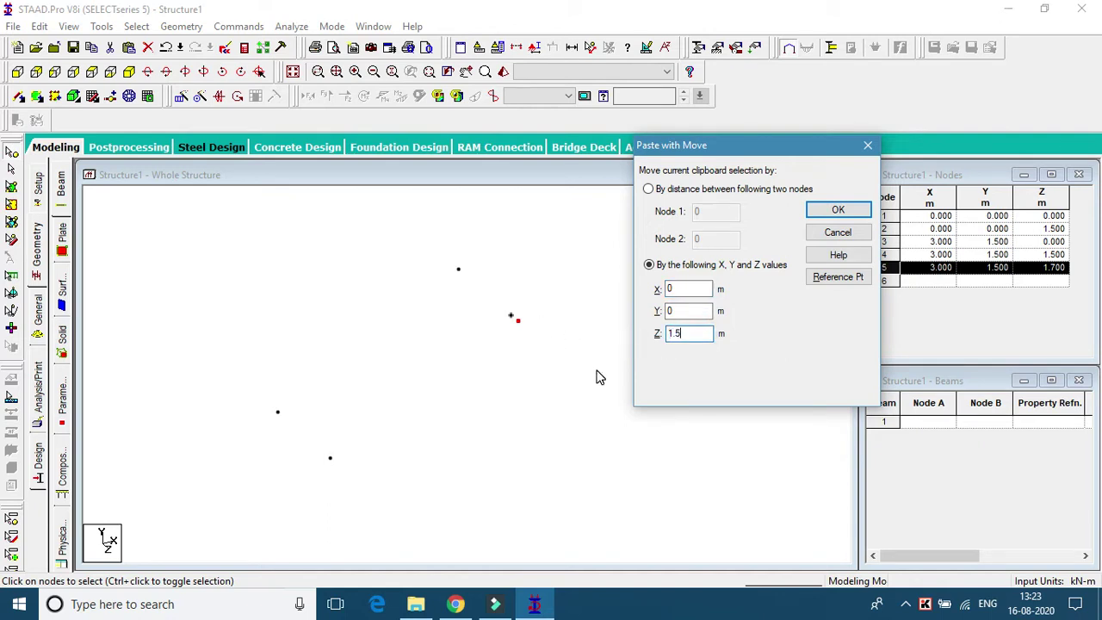
pyautogui.click(838, 211)
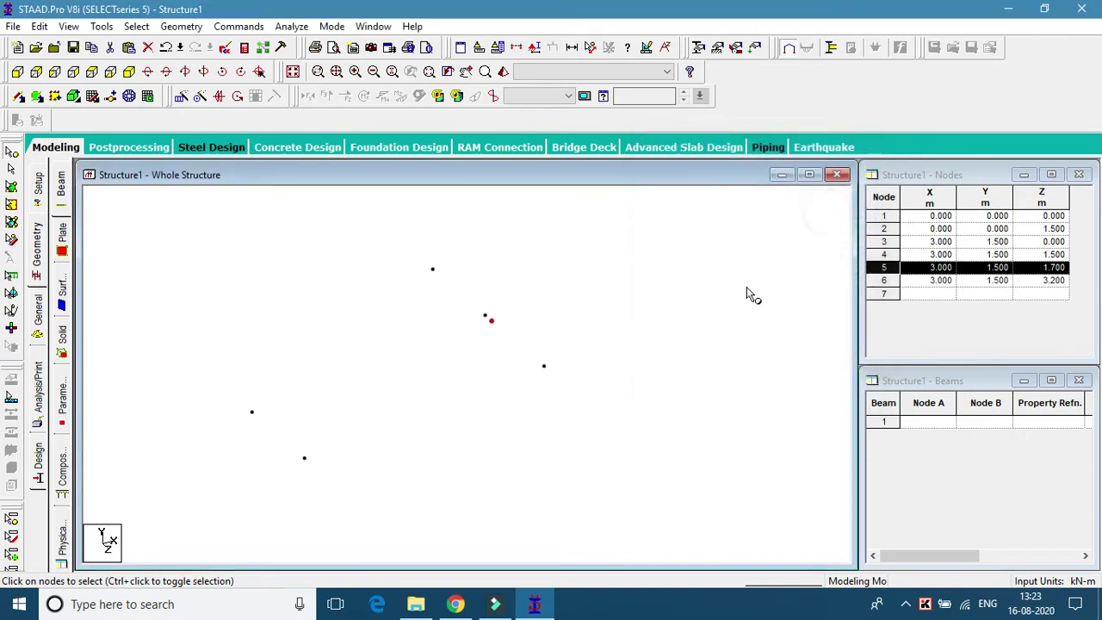
# Copy the two outer nodes at X 3, Y 1.5 (Z 0 and Z 3.2) and paste them offset 1.5 m in X
pyautogui.click(558, 360)
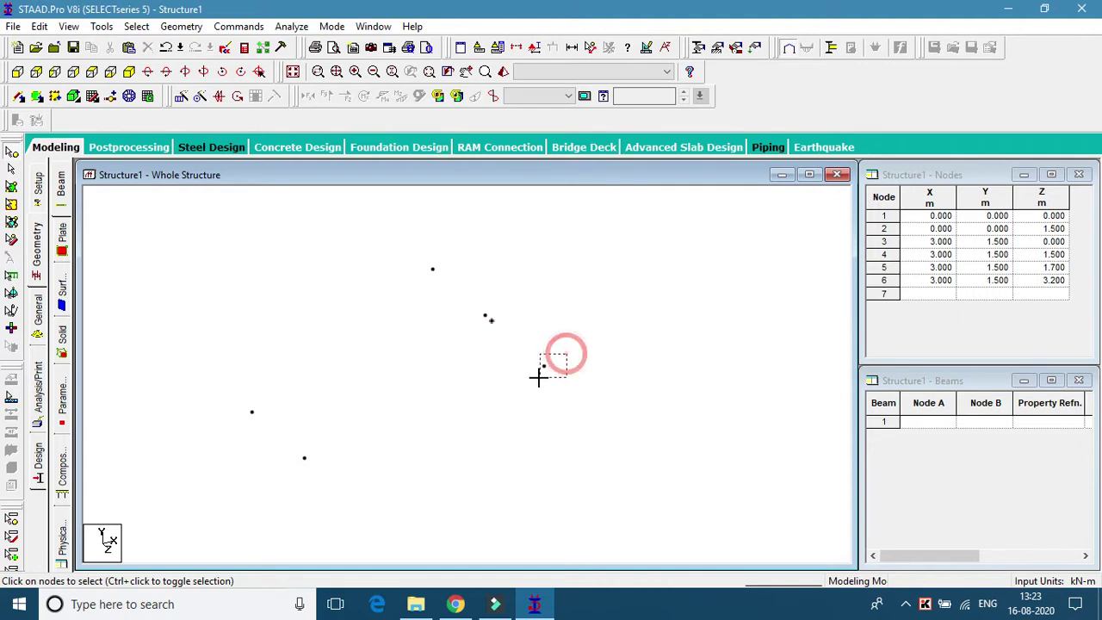
pyautogui.keyDown('ctrl'); pyautogui.click(444, 256); pyautogui.keyUp('ctrl')
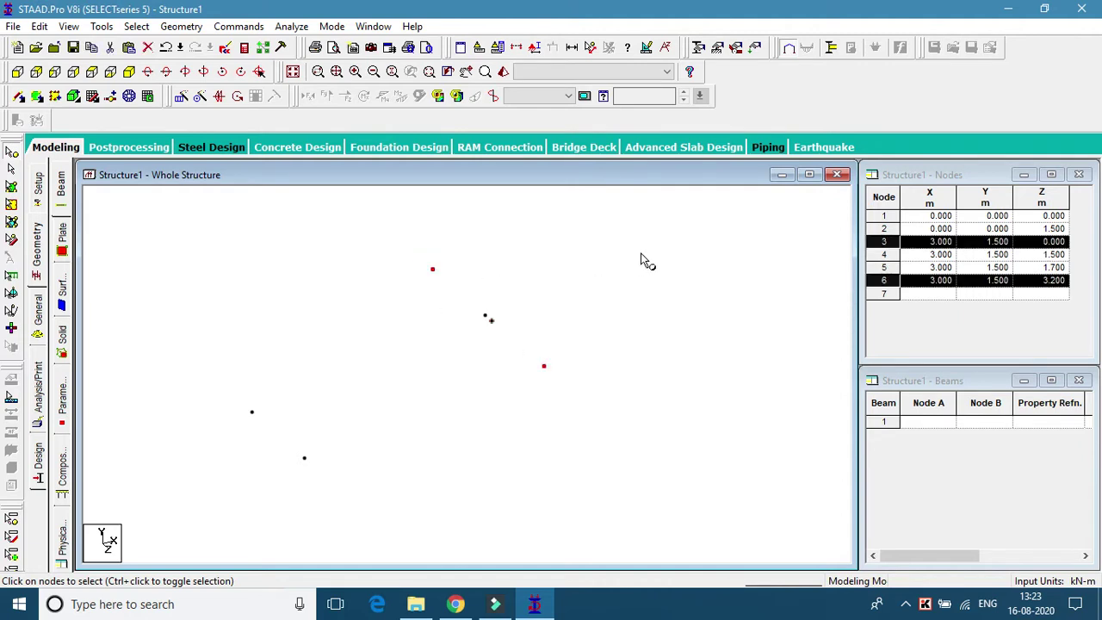
pyautogui.hotkey('ctrl', 'v')
pyautogui.moveTo(571, 171); pyautogui.dragTo(788, 175)
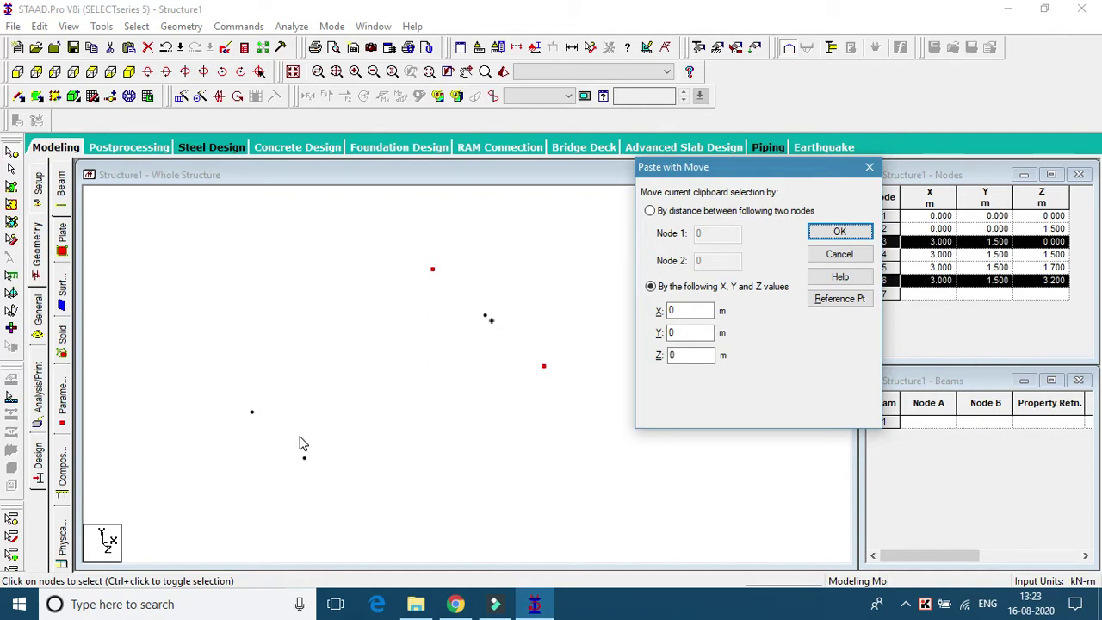
pyautogui.moveTo(722, 172); pyautogui.dragTo(743, 161)
pyautogui.click(726, 299)
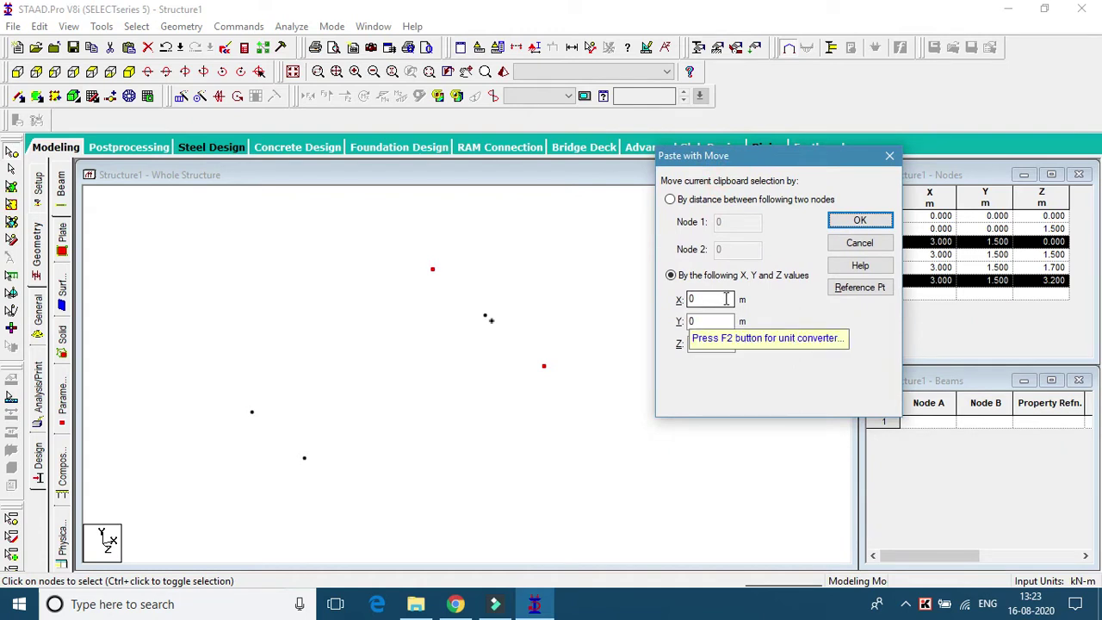
pyautogui.doubleClick(726, 299)
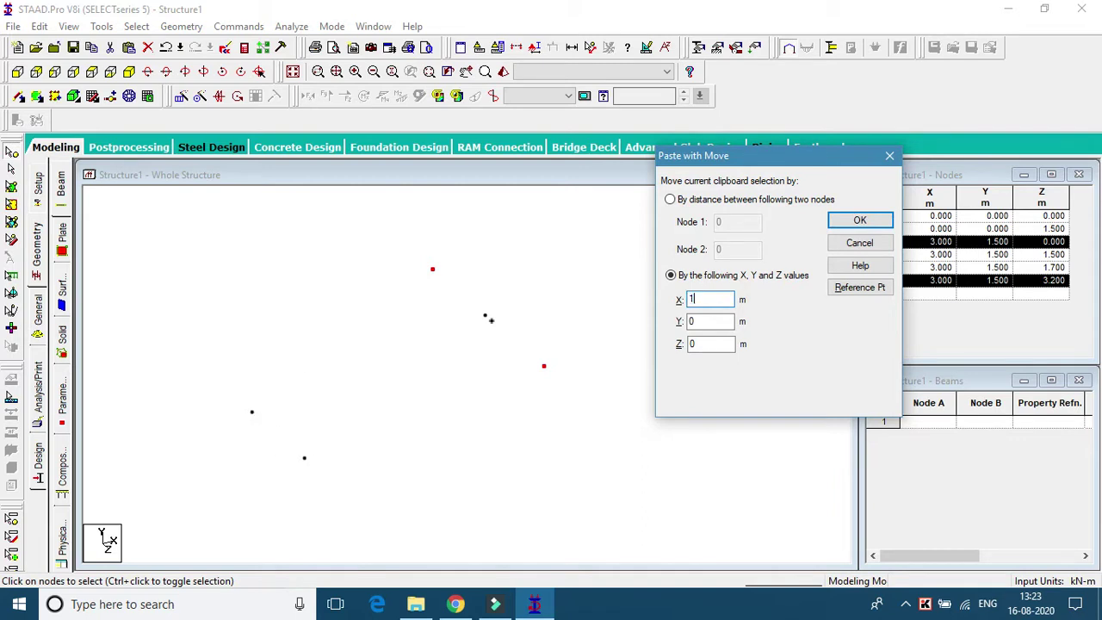
pyautogui.click(860, 220)
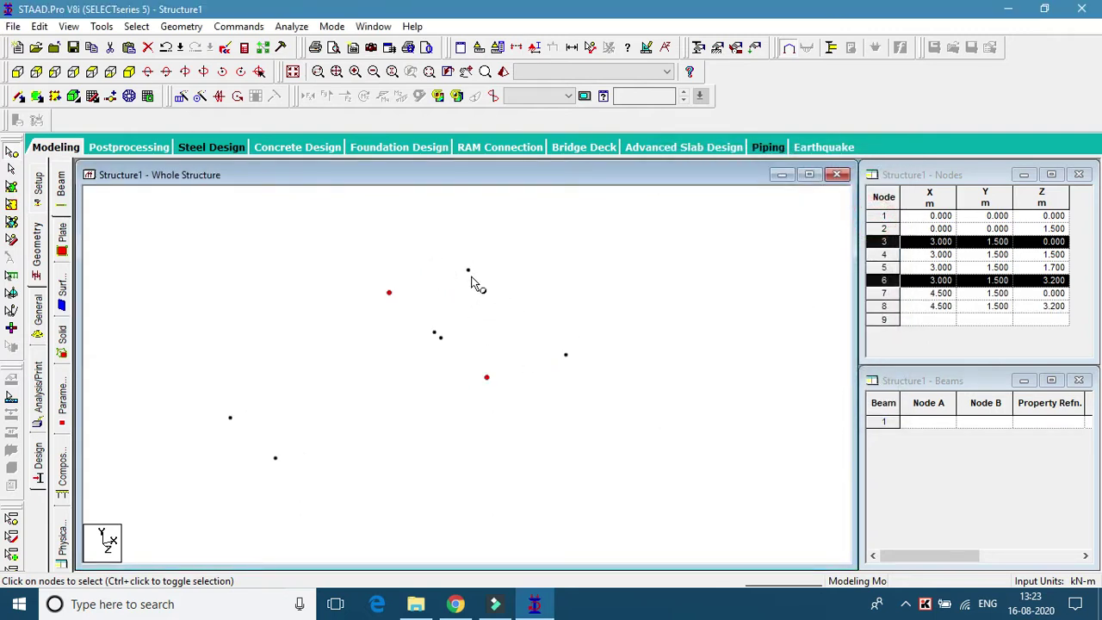
# Copy the nodes at X 3, Y 1.5 with Z 1.7 and Z 3.2, and paste them offset -3 m in X and 1.5 m in Y
pyautogui.moveTo(489, 390); pyautogui.dragTo(639, 394, button='middle')
pyautogui.click(592, 379)
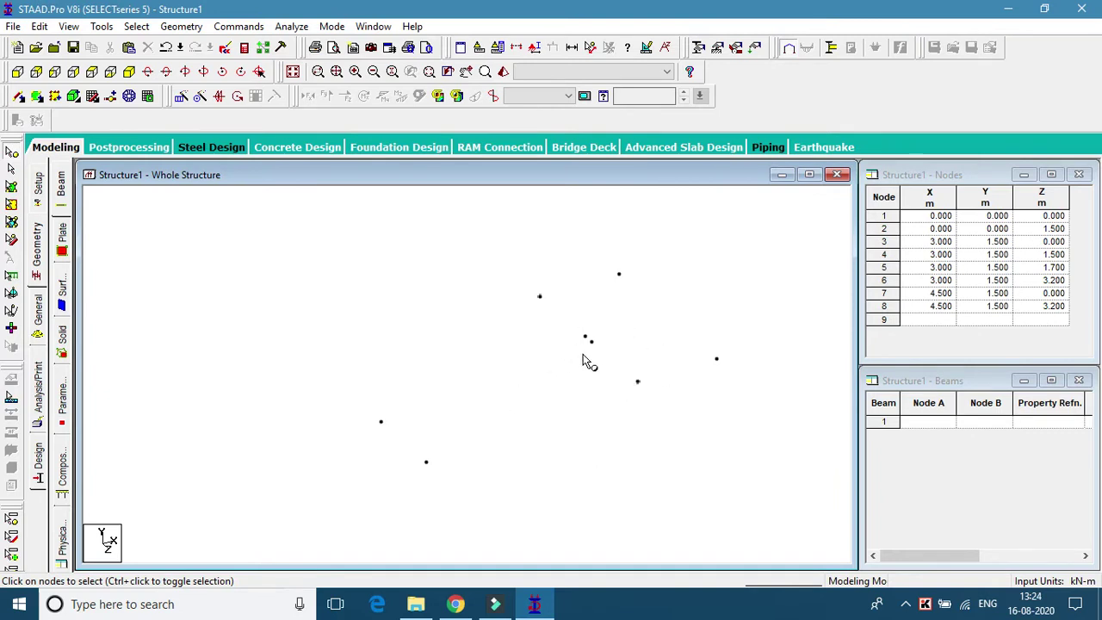
pyautogui.click(607, 332)
pyautogui.keyDown('ctrl'); pyautogui.moveTo(681, 377); pyautogui.dragTo(649, 411); pyautogui.keyUp('ctrl')
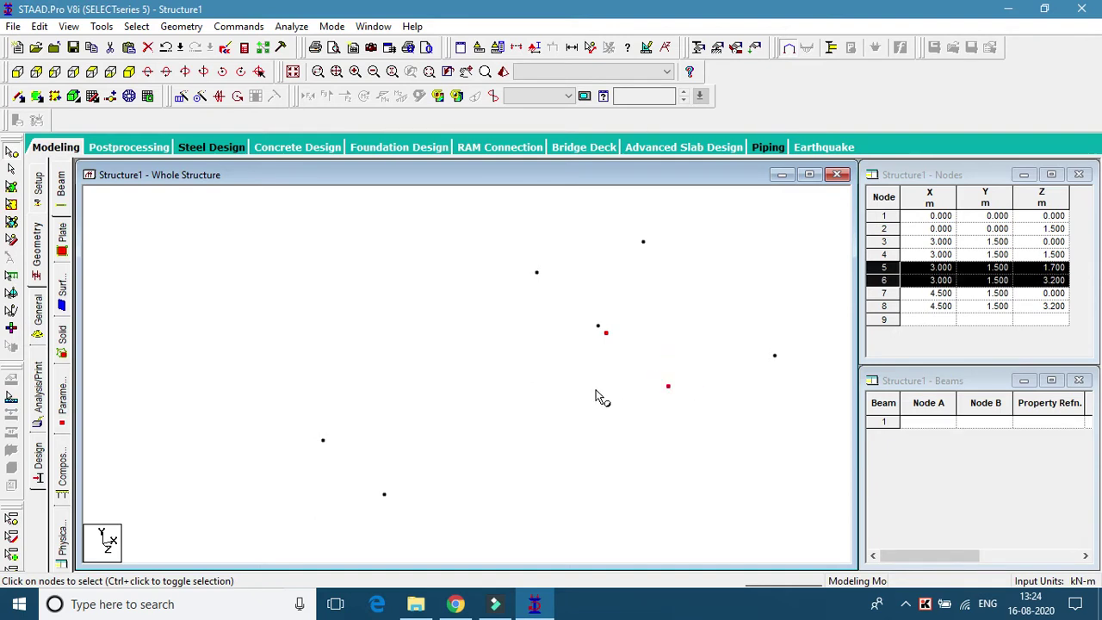
pyautogui.hotkey('ctrl', 'v')
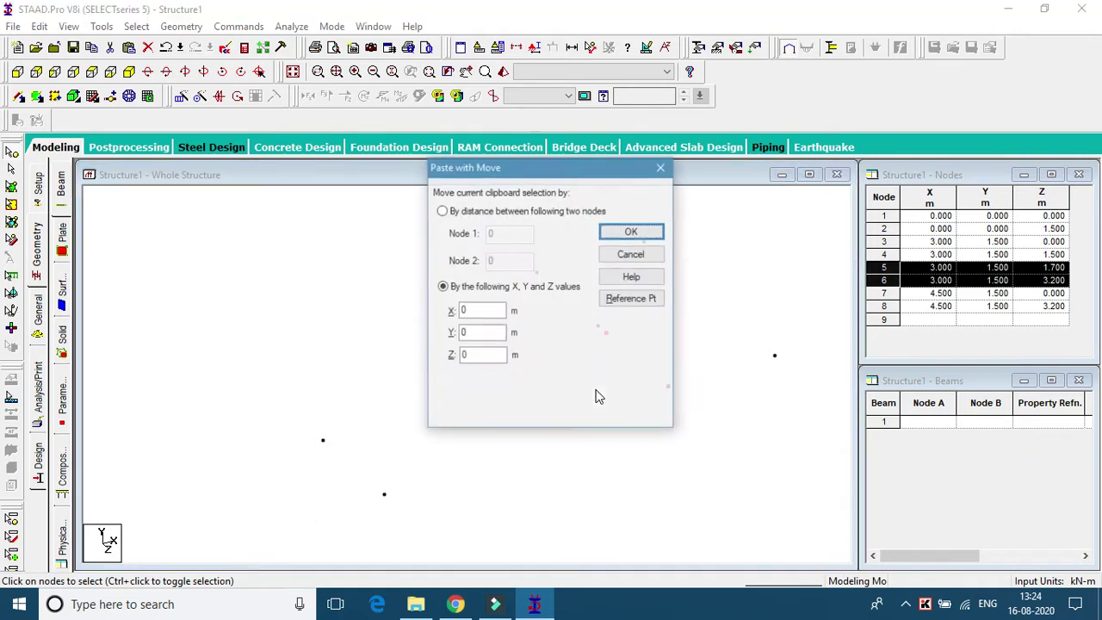
pyautogui.moveTo(542, 164); pyautogui.dragTo(875, 116)
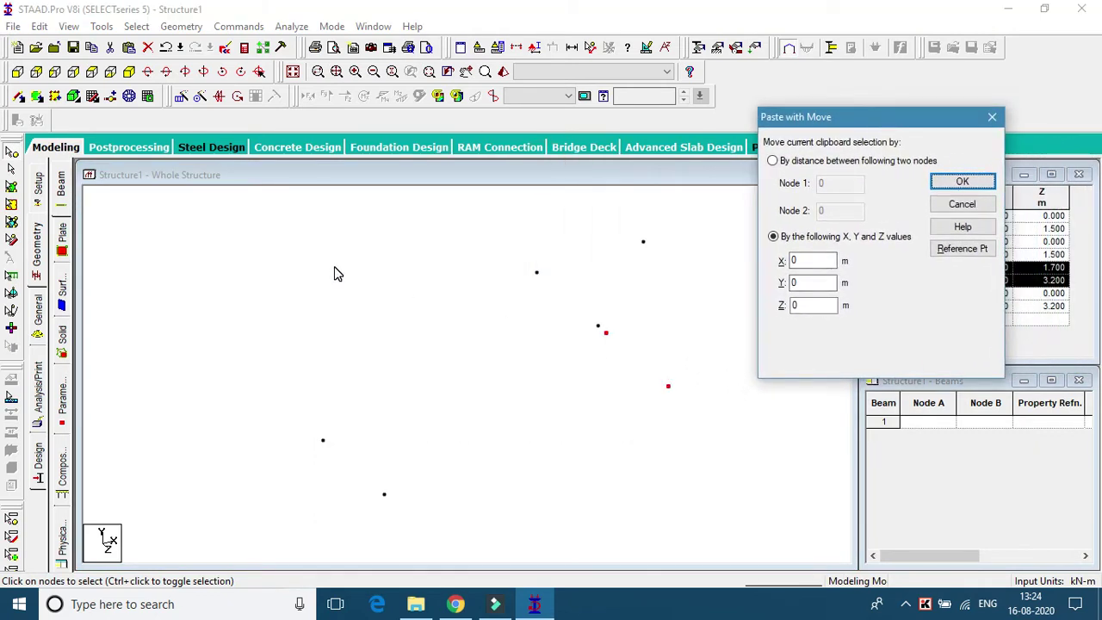
pyautogui.click(828, 258)
pyautogui.moveTo(765, 257); pyautogui.dragTo(746, 265)
pyautogui.doubleClick(801, 283)
pyautogui.write('1.5')
pyautogui.click(965, 182)
pyautogui.scroll(-1, 714, 319)
pyautogui.moveTo(706, 322); pyautogui.dragTo(664, 317, button='middle')
pyautogui.scroll(-1, 665, 306)
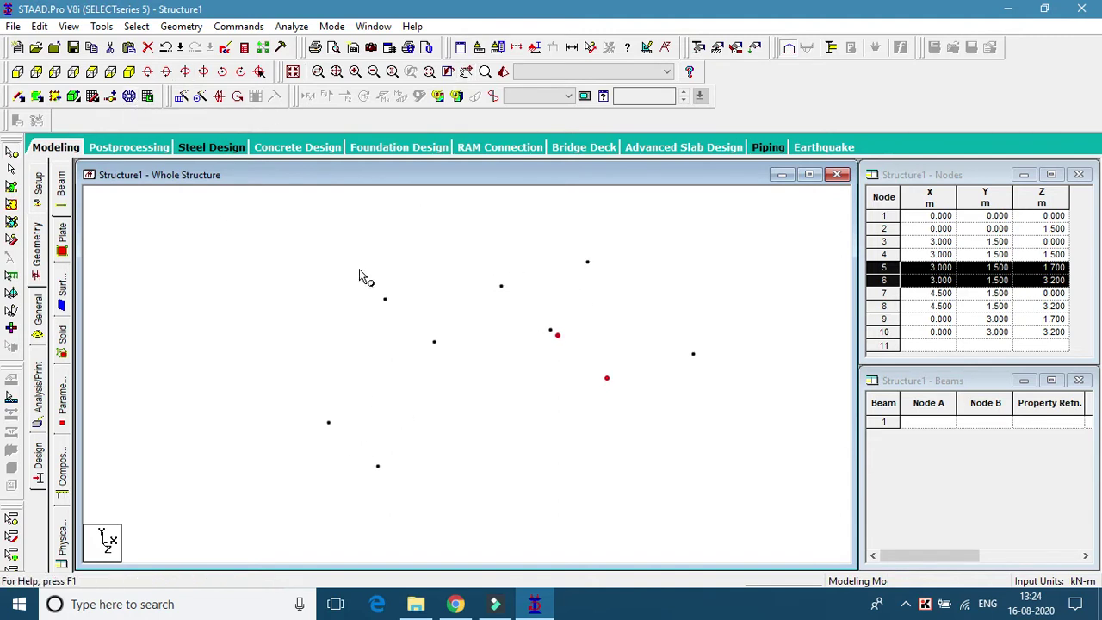
# Outline the lower flight as a surface mesh area through its four corner nodes, starting at the origin, and choose Quadrilateral Meshing
pyautogui.click(131, 98)
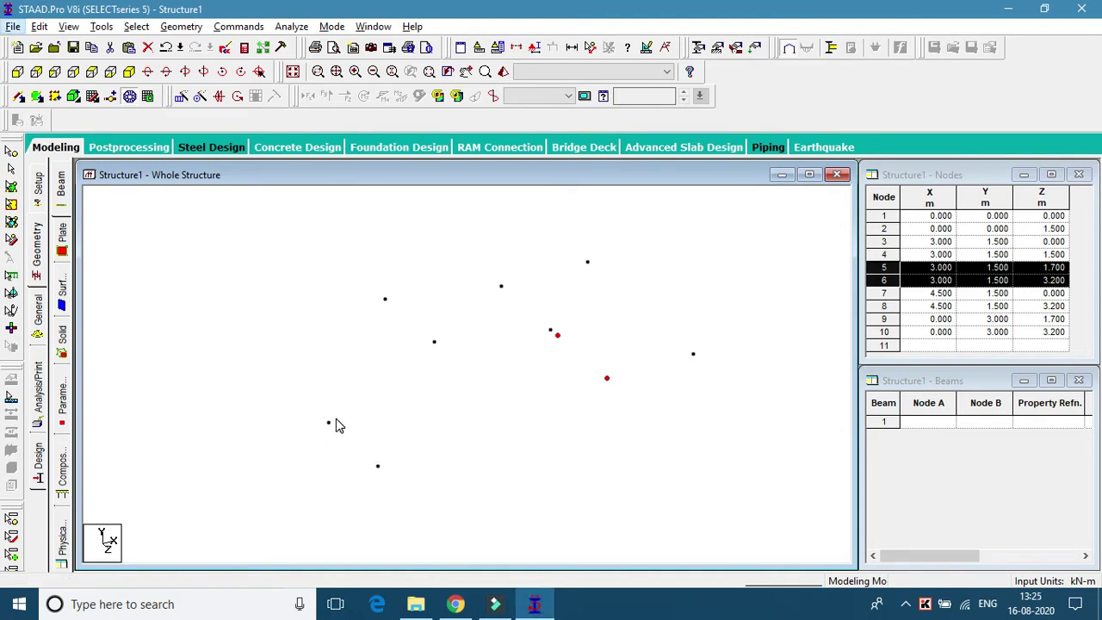
pyautogui.click(126, 96)
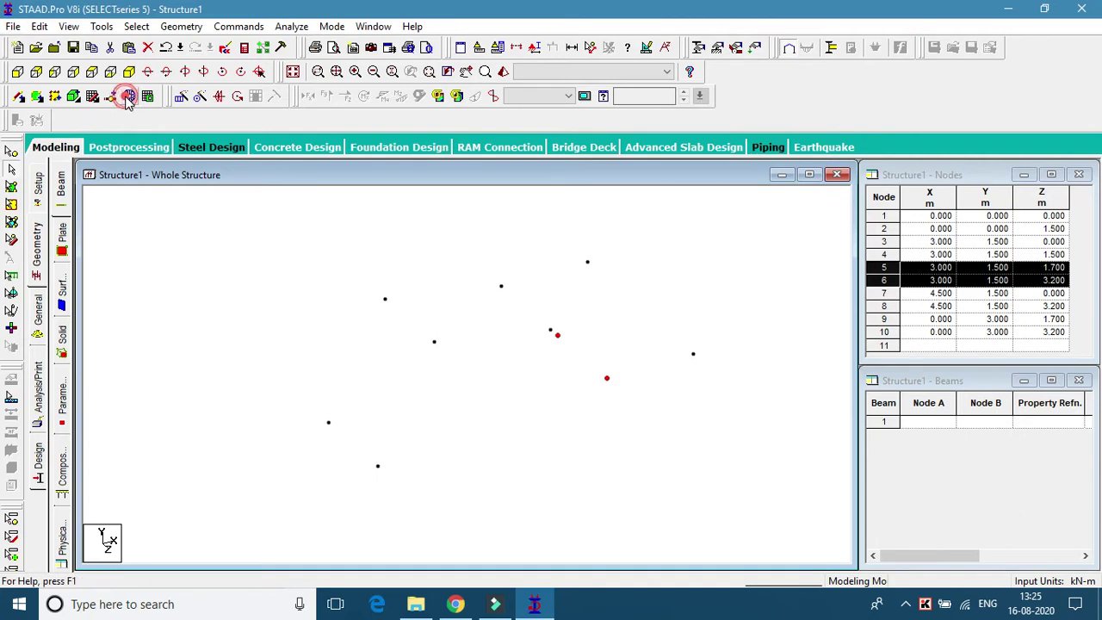
pyautogui.click(128, 96)
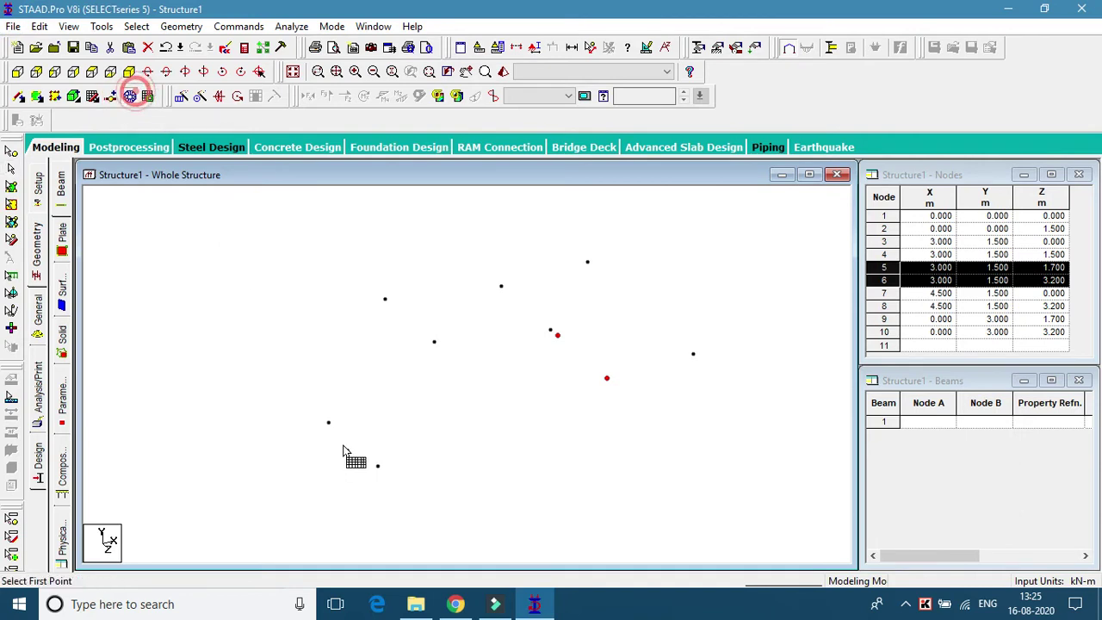
pyautogui.click(328, 423)
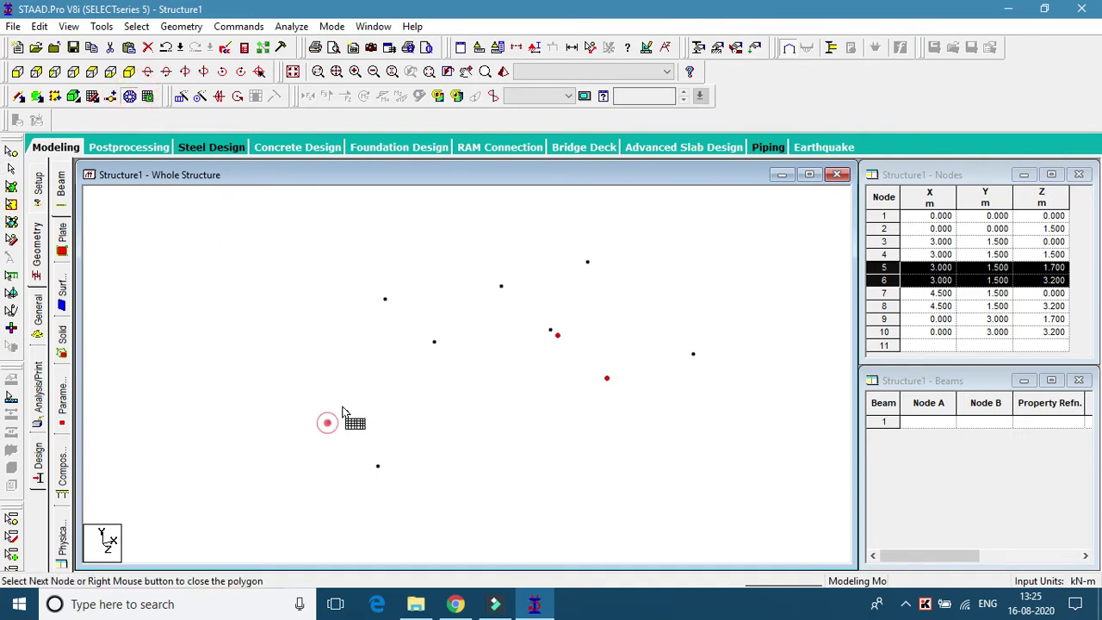
pyautogui.click(500, 286)
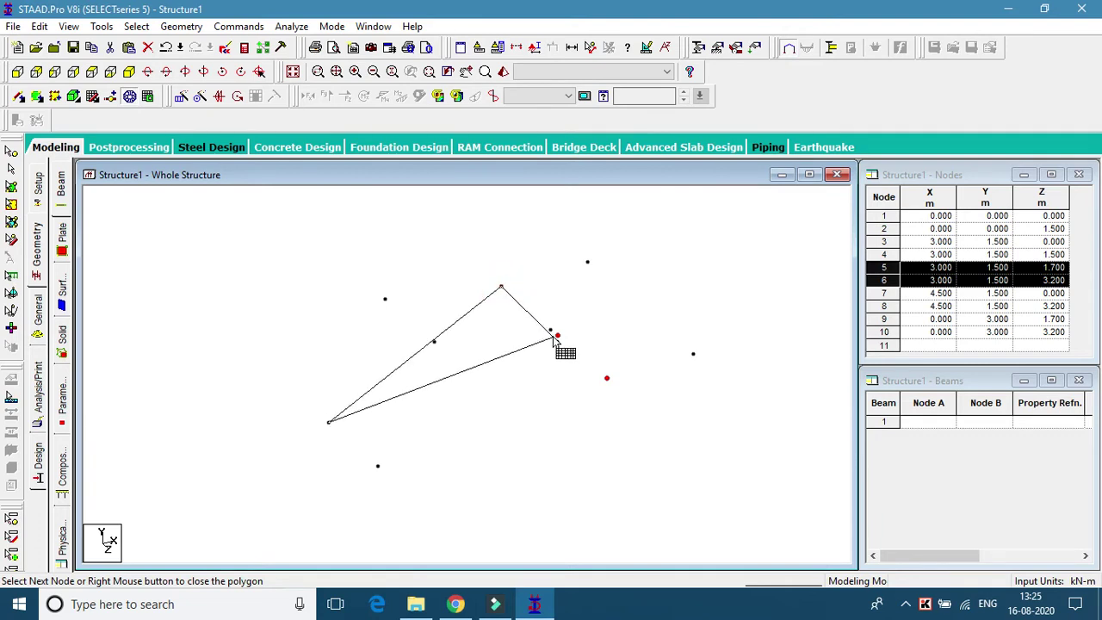
pyautogui.click(550, 331)
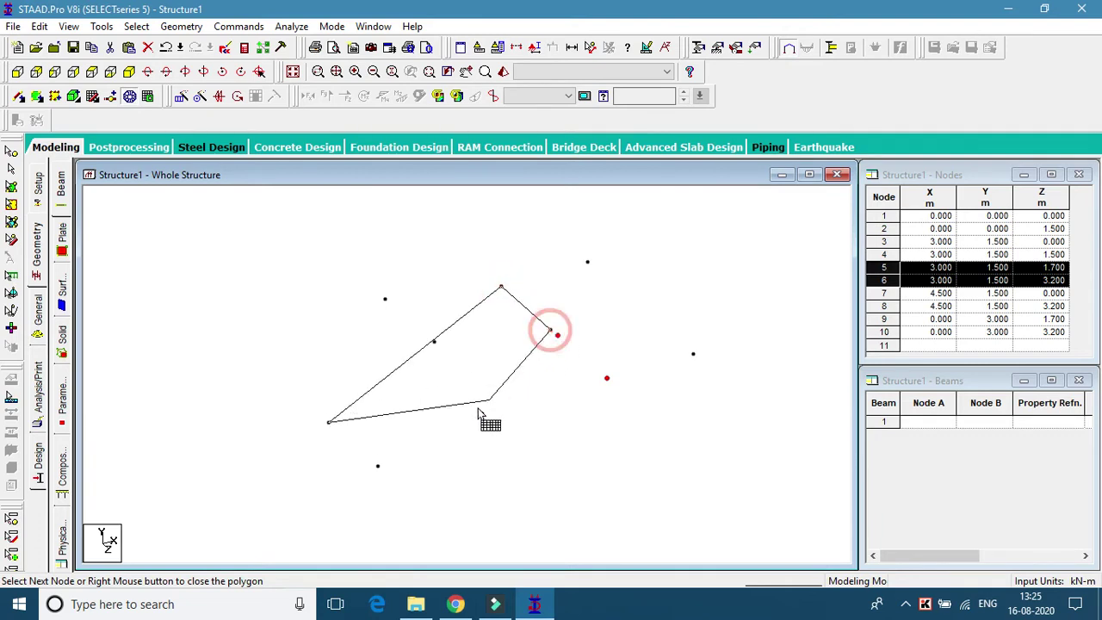
pyautogui.click(378, 466)
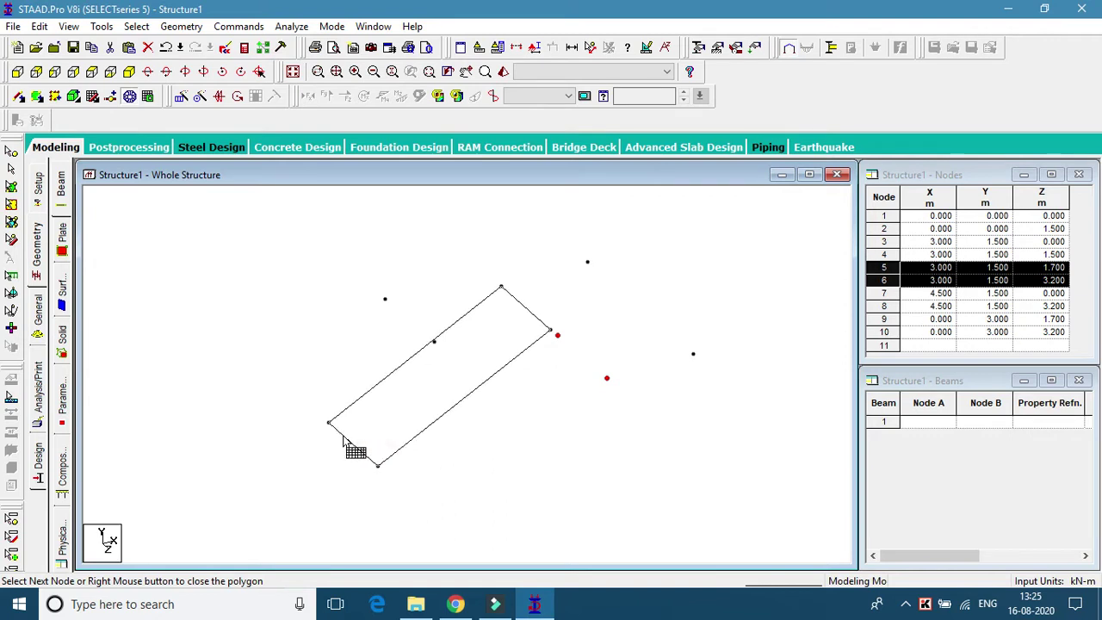
pyautogui.click(328, 423)
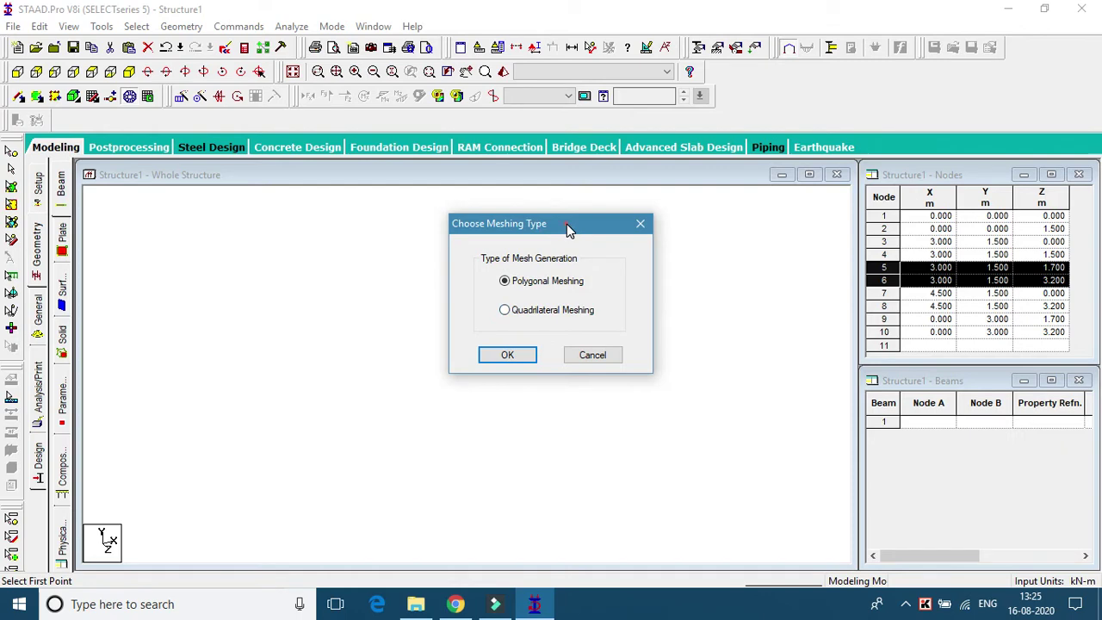
pyautogui.moveTo(568, 229); pyautogui.dragTo(645, 148)
pyautogui.click(631, 235)
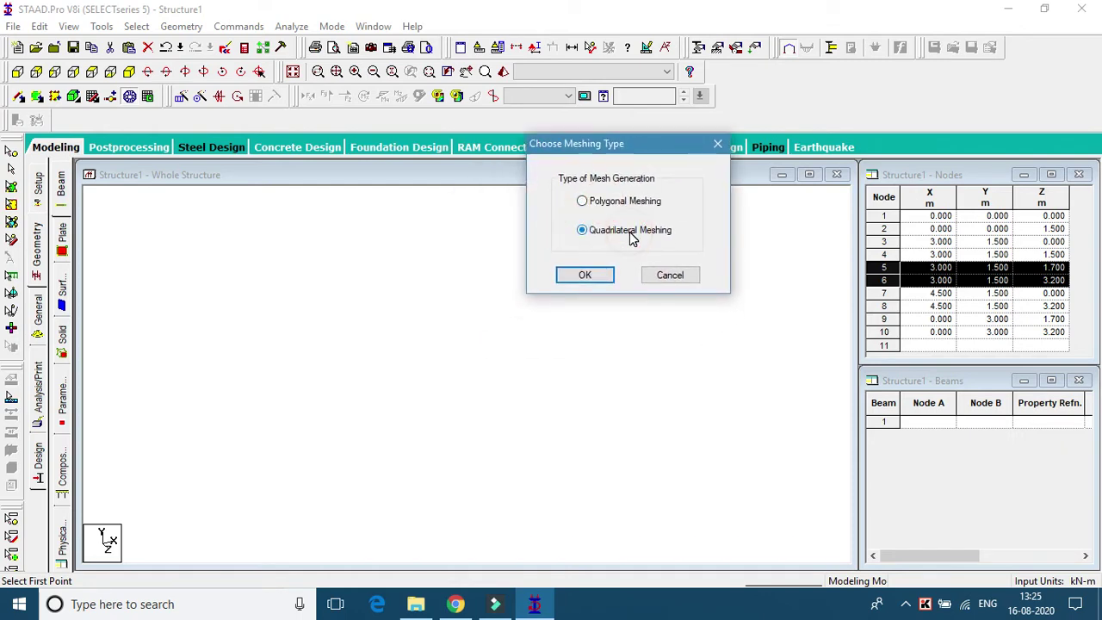
pyautogui.click(587, 276)
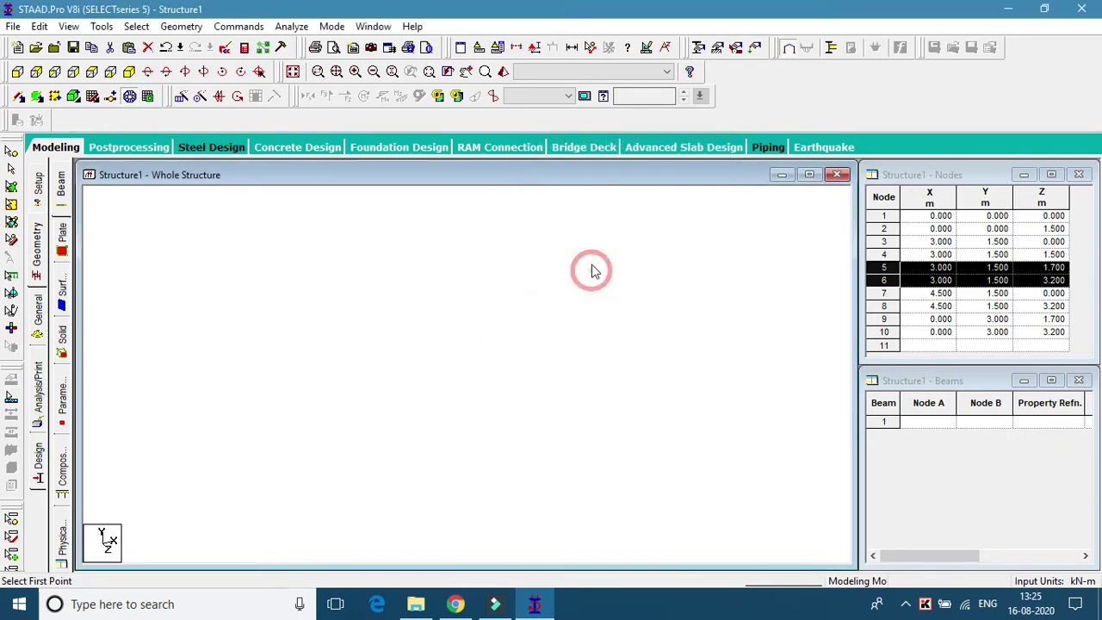
# Generate the lower flight's quadrilateral mesh with 8 divisions along AB and CD and 4 along BC and DA
pyautogui.moveTo(565, 211); pyautogui.dragTo(713, 182)
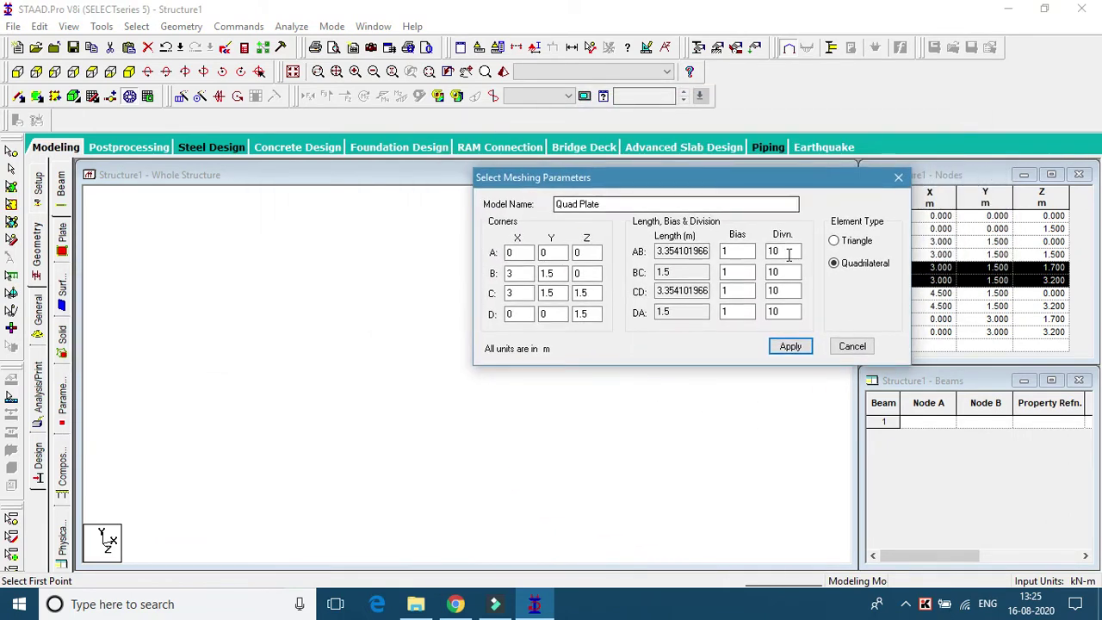
pyautogui.doubleClick(785, 251)
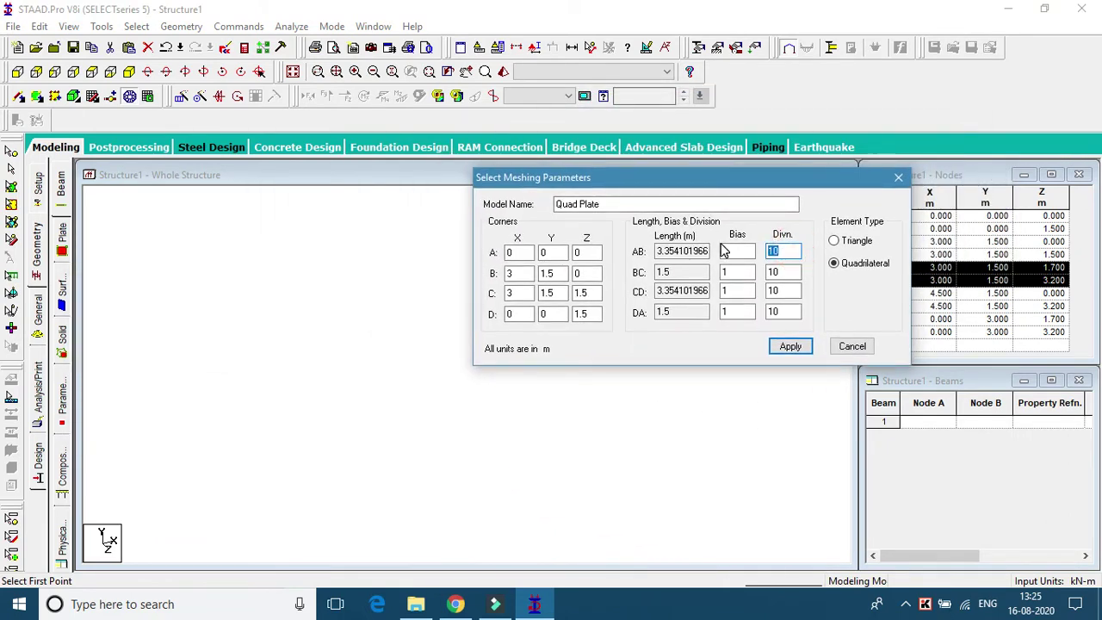
pyautogui.write('8')
pyautogui.doubleClick(782, 272)
pyautogui.write('4')
pyautogui.doubleClick(774, 291)
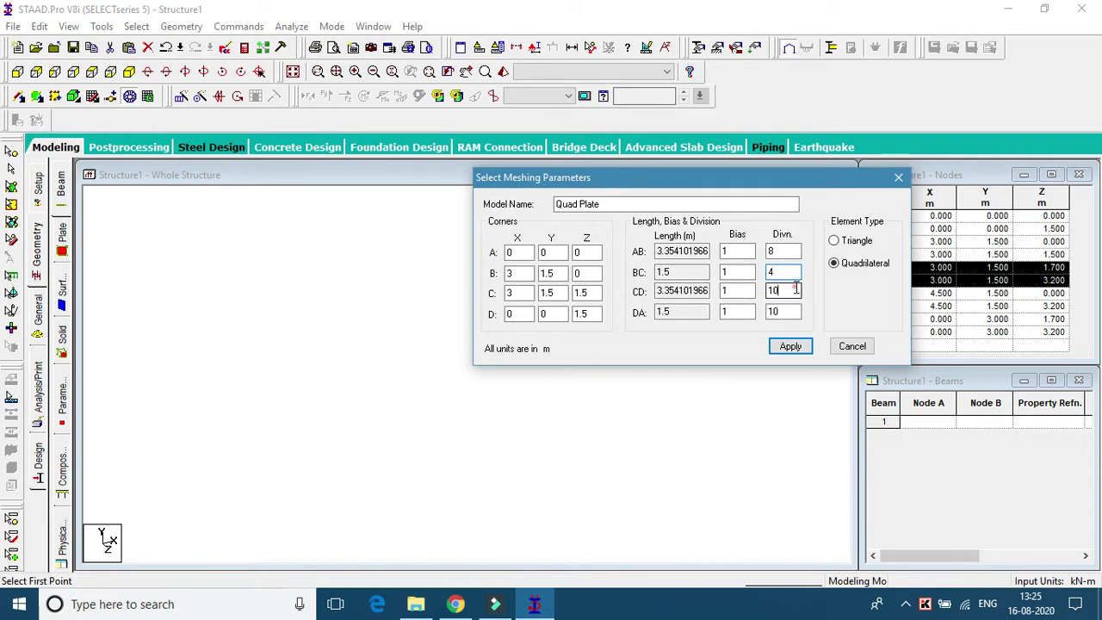
pyautogui.write('8')
pyautogui.doubleClick(785, 311)
pyautogui.write('4')
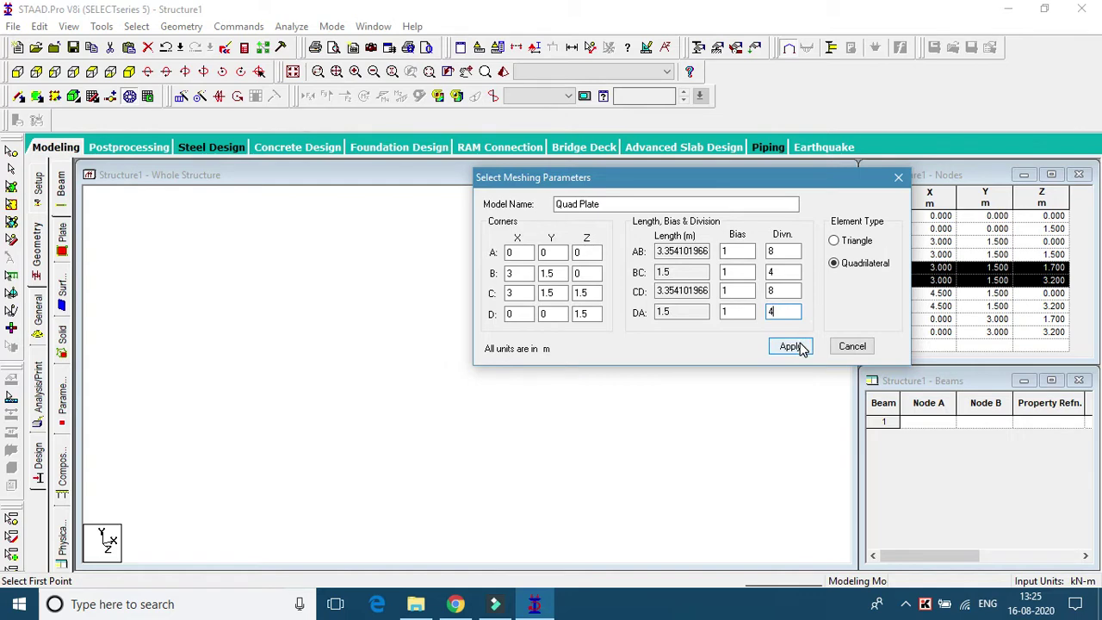
pyautogui.click(790, 347)
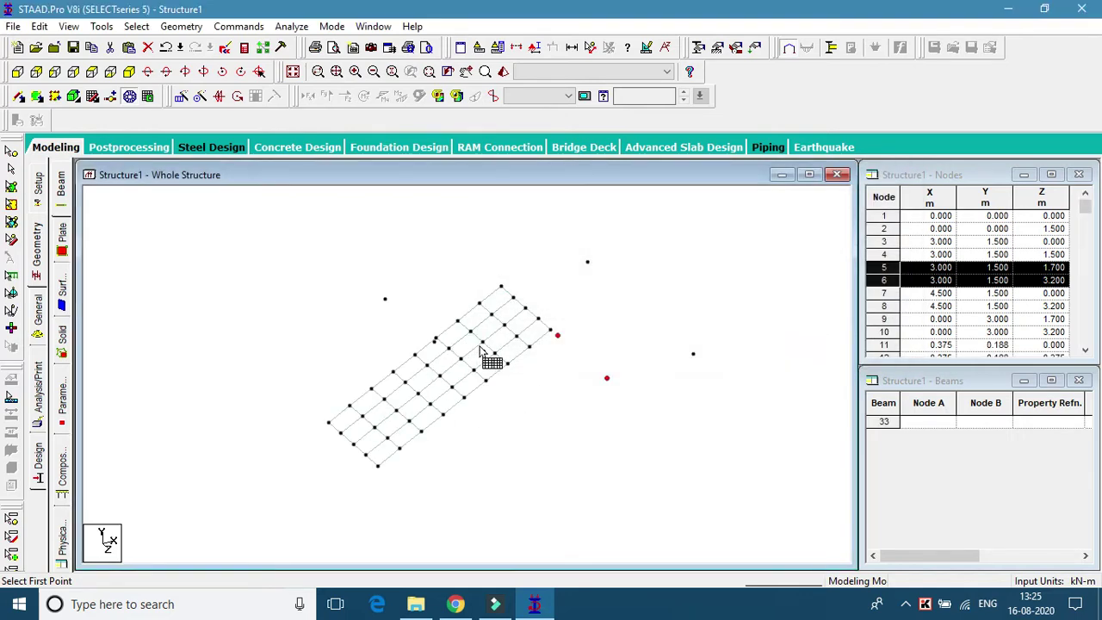
# Outline the landing as a mesh area through its four outer corner nodes between X 3 and 4.5, using Quadrilateral Meshing
pyautogui.scroll(1, 457, 357)
pyautogui.scroll(1, 448, 345)
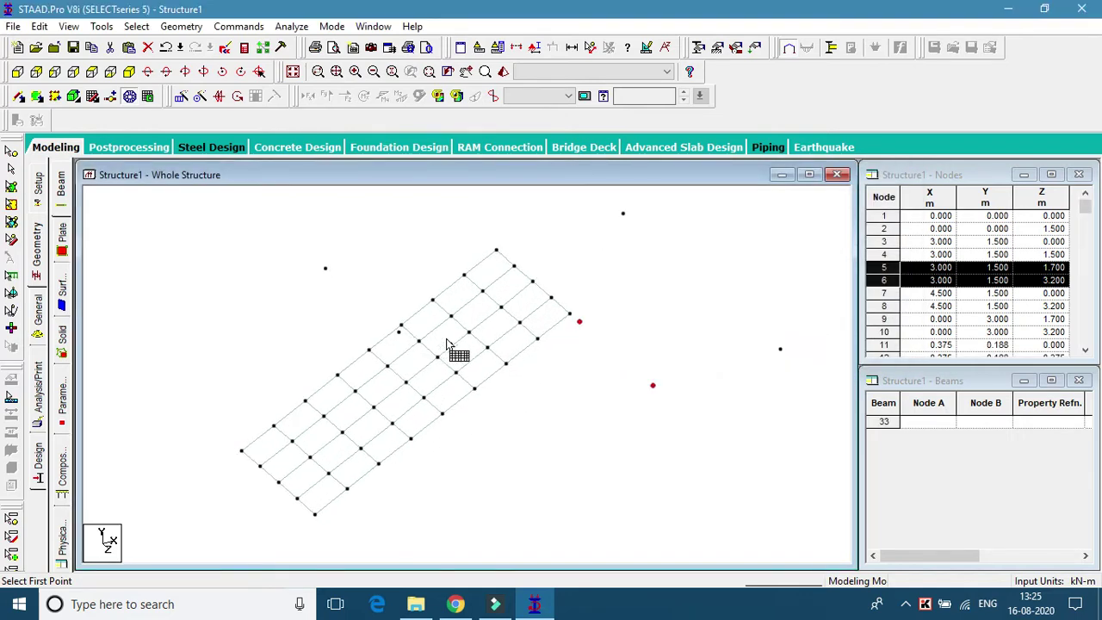
pyautogui.scroll(-2, 521, 366)
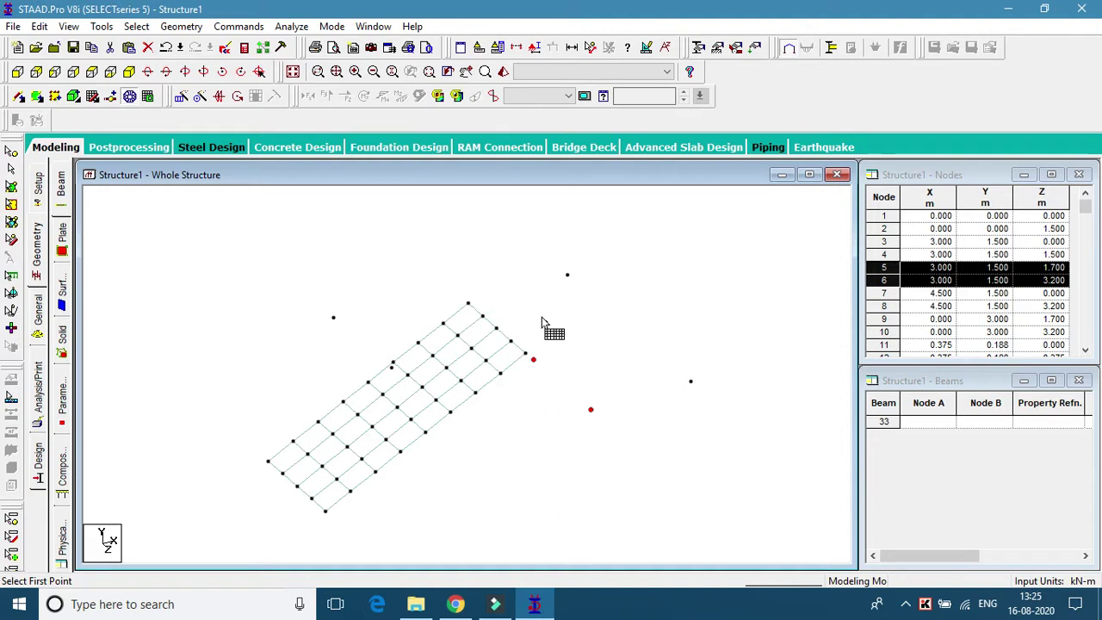
pyautogui.click(468, 302)
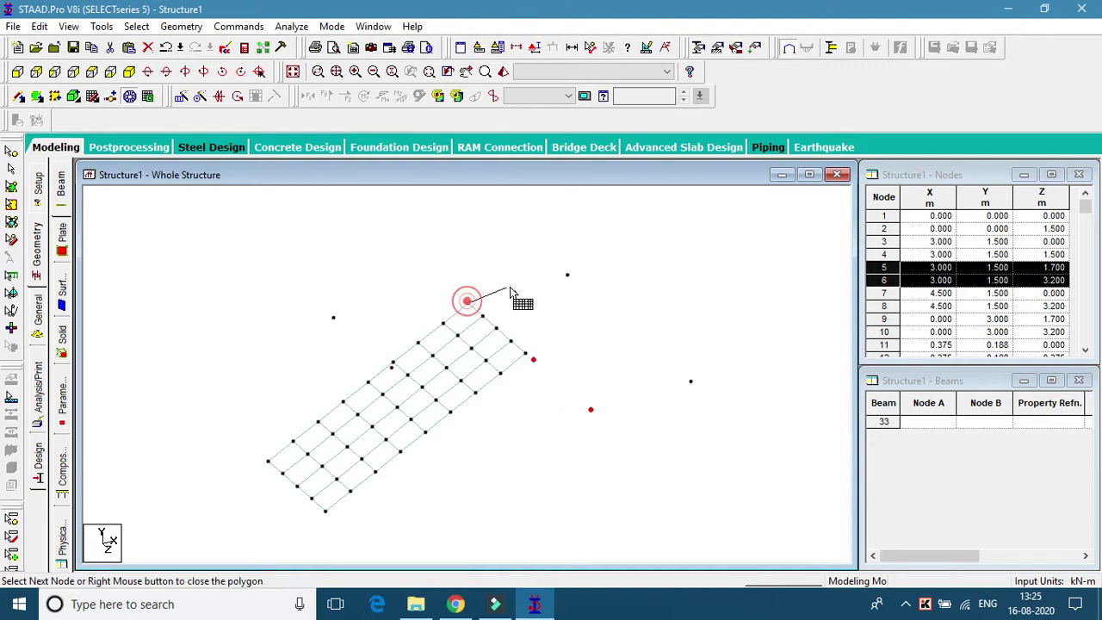
pyautogui.click(567, 275)
pyautogui.click(691, 380)
pyautogui.click(591, 410)
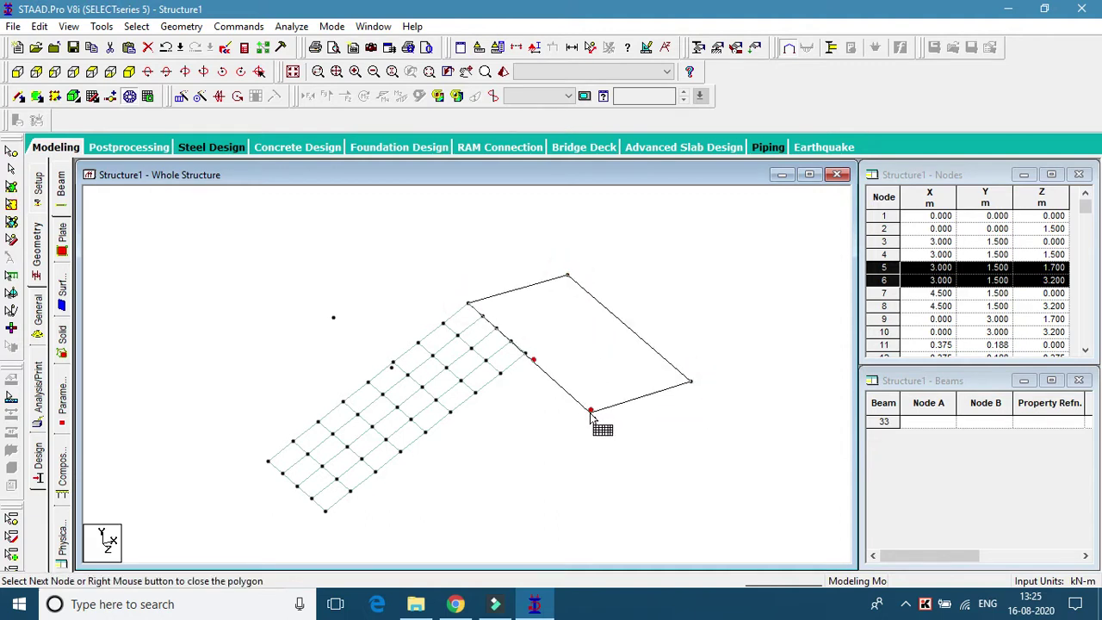
pyautogui.click(467, 303)
pyautogui.click(551, 310)
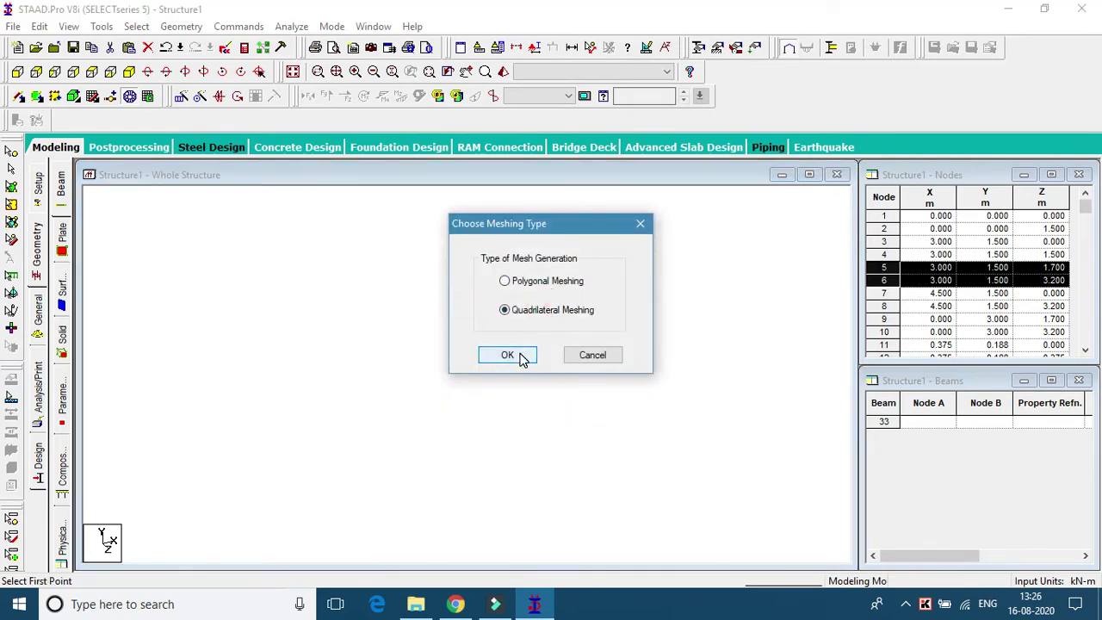
pyautogui.click(520, 356)
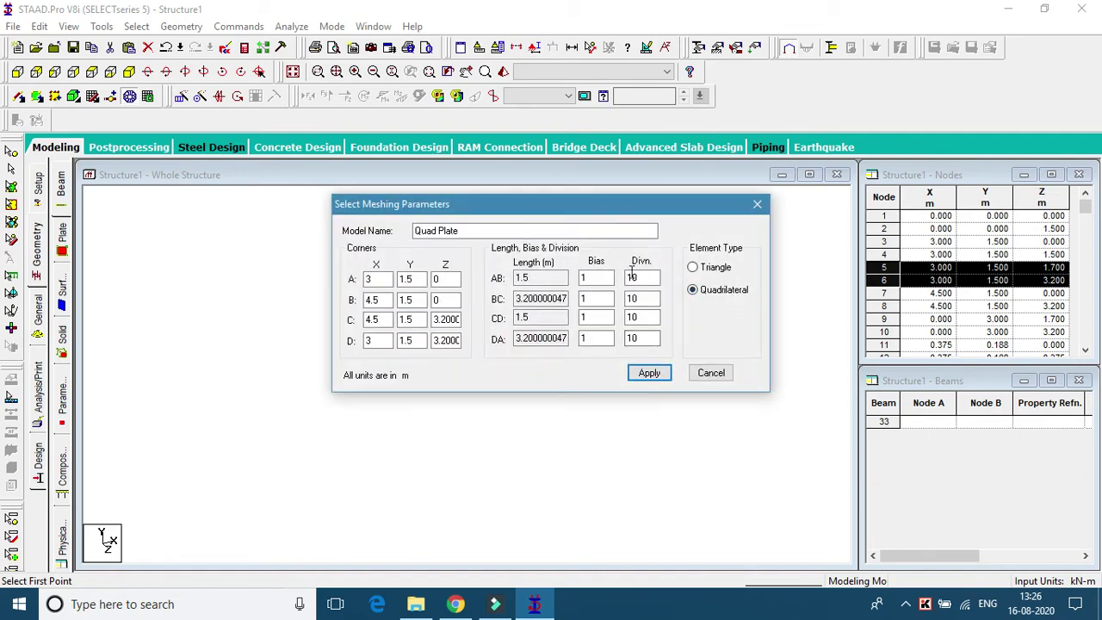
# Generate the landing's quadrilateral mesh with 4 divisions along AB and CD and 8 along BC and DA
pyautogui.doubleClick(644, 278)
pyautogui.doubleClick(644, 278)
pyautogui.doubleClick(642, 298)
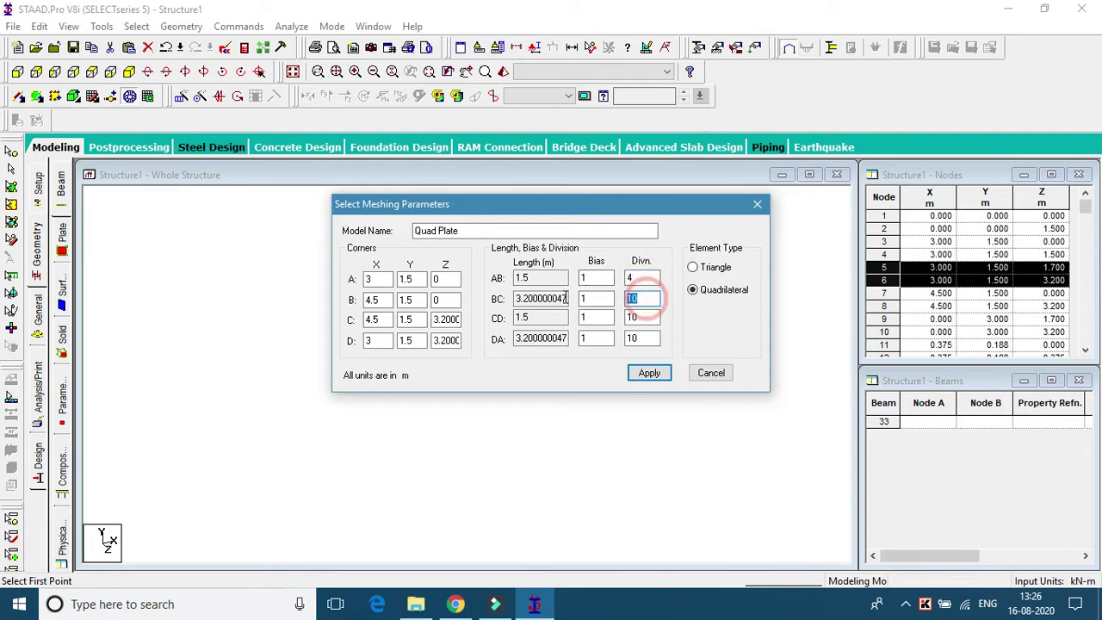
pyautogui.write('8')
pyautogui.doubleClick(642, 317)
pyautogui.write('4')
pyautogui.doubleClick(655, 339)
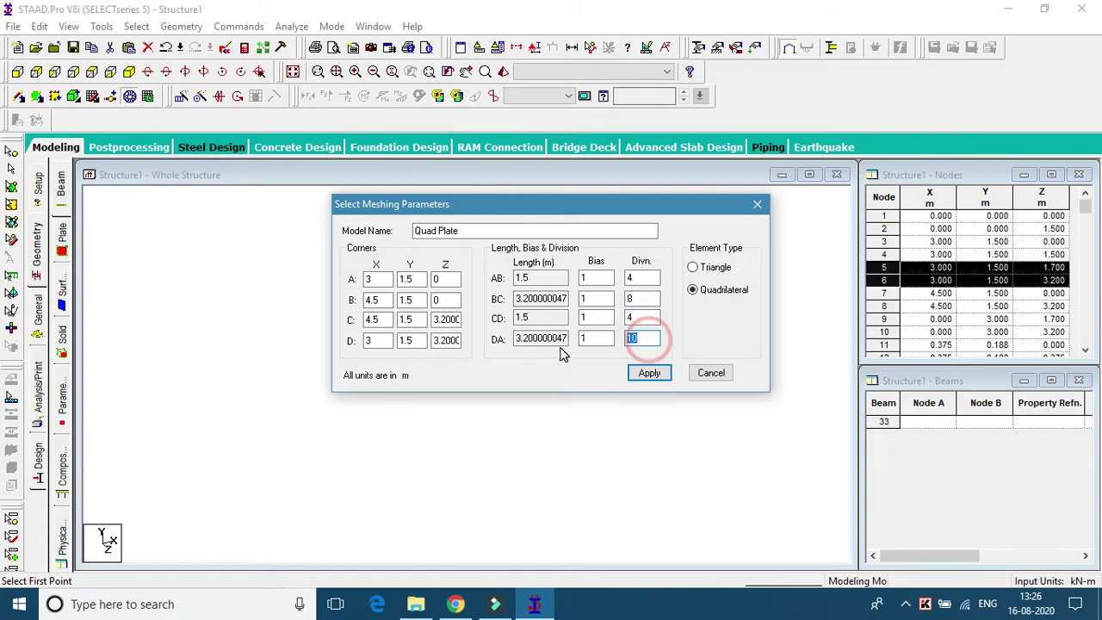
pyautogui.write('8')
pyautogui.click(650, 373)
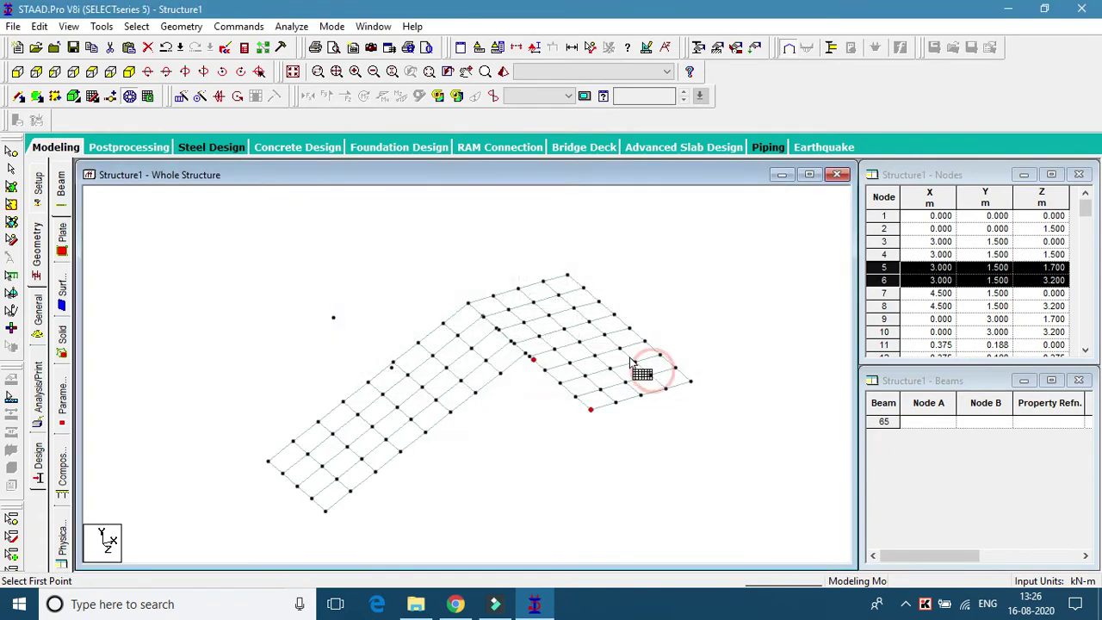
# Outline the upper flight as a mesh area through its four corner nodes, starting at (3, 1.5, 3.2), and choose Quadrilateral Meshing
pyautogui.scroll(1, 558, 360)
pyautogui.scroll(1, 528, 381)
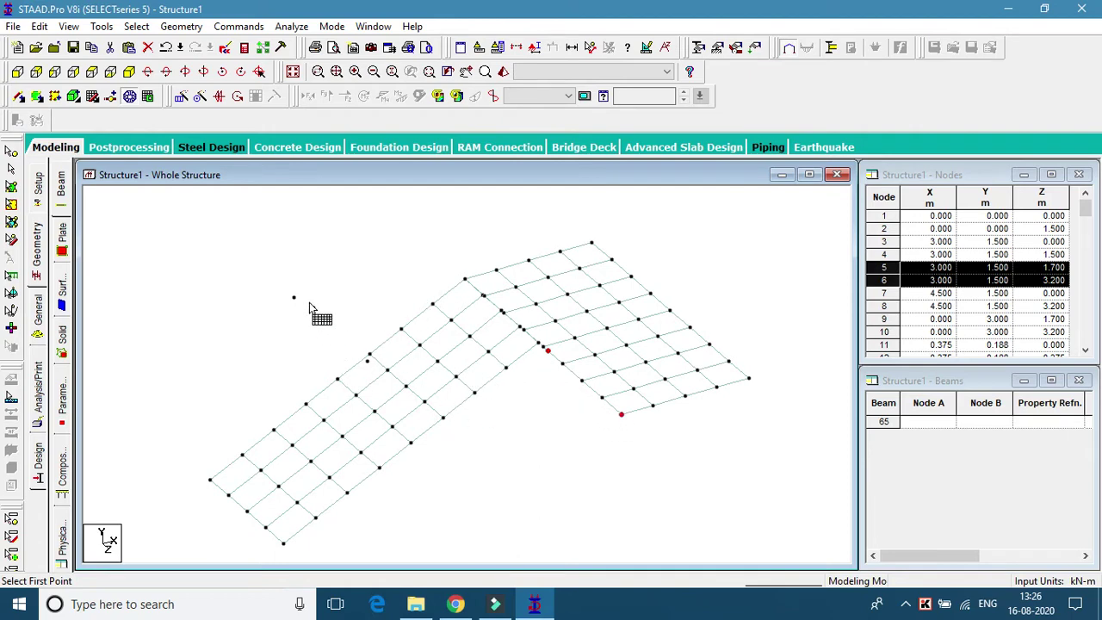
pyautogui.click(621, 415)
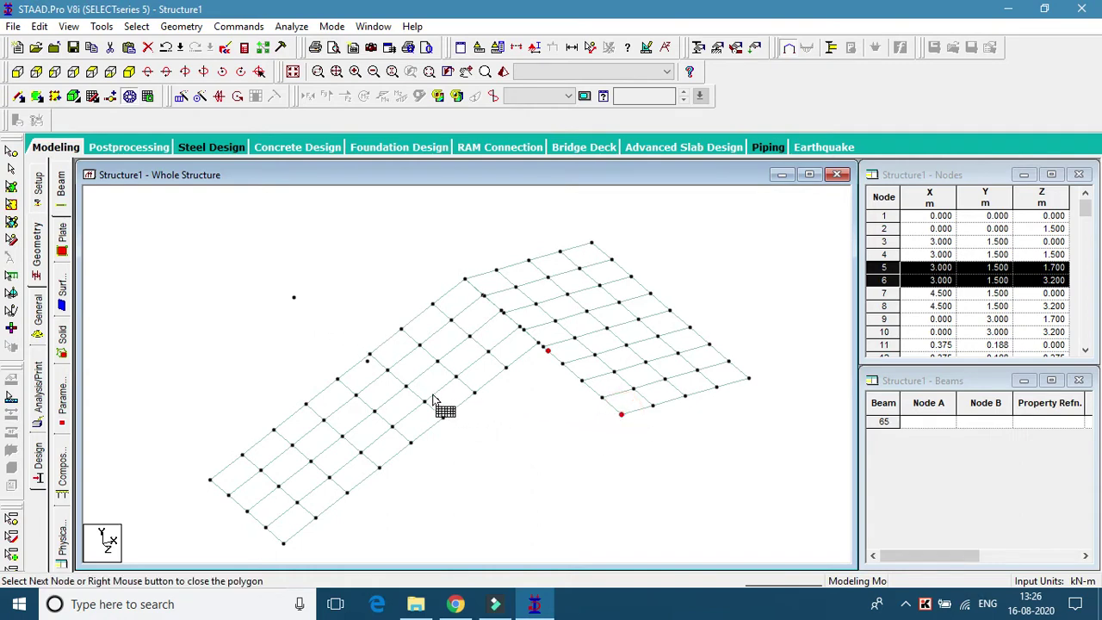
pyautogui.scroll(1, 375, 368)
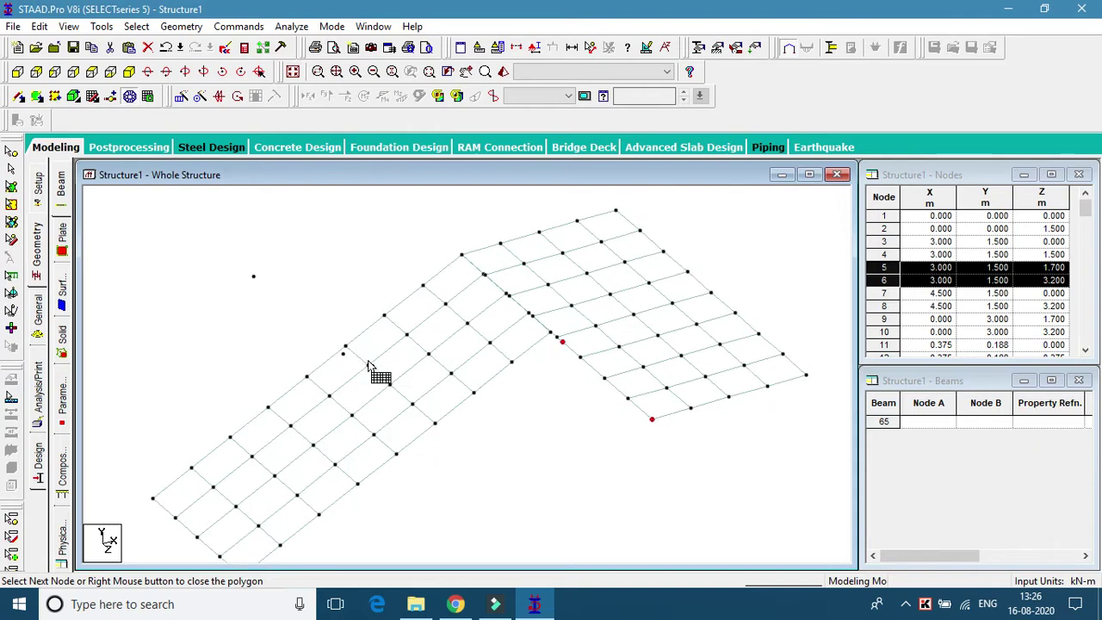
pyautogui.click(343, 352)
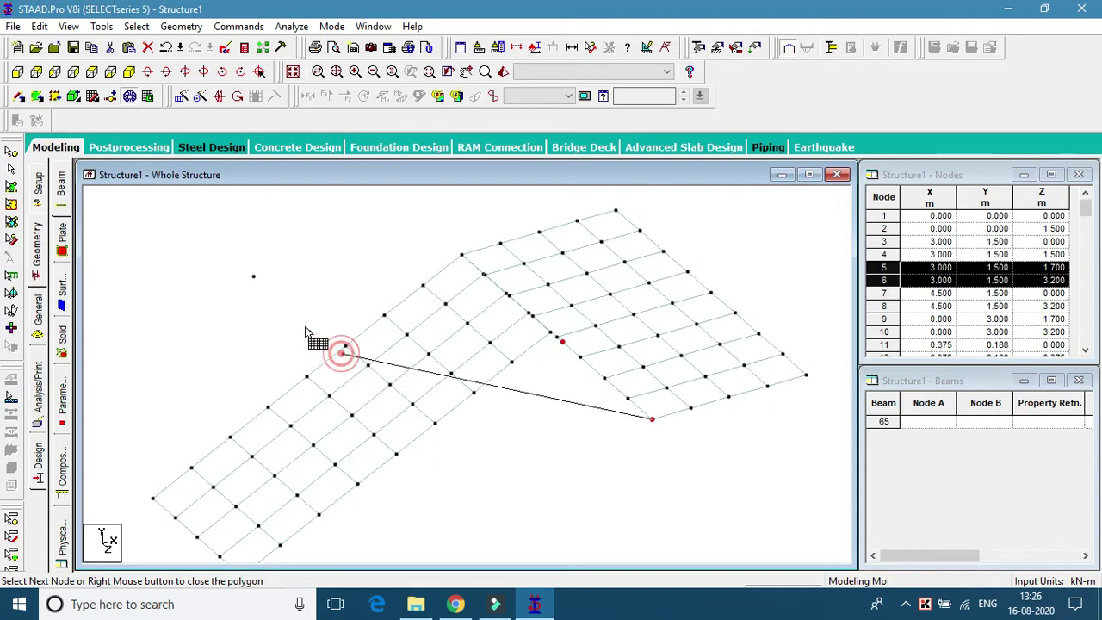
pyautogui.click(253, 276)
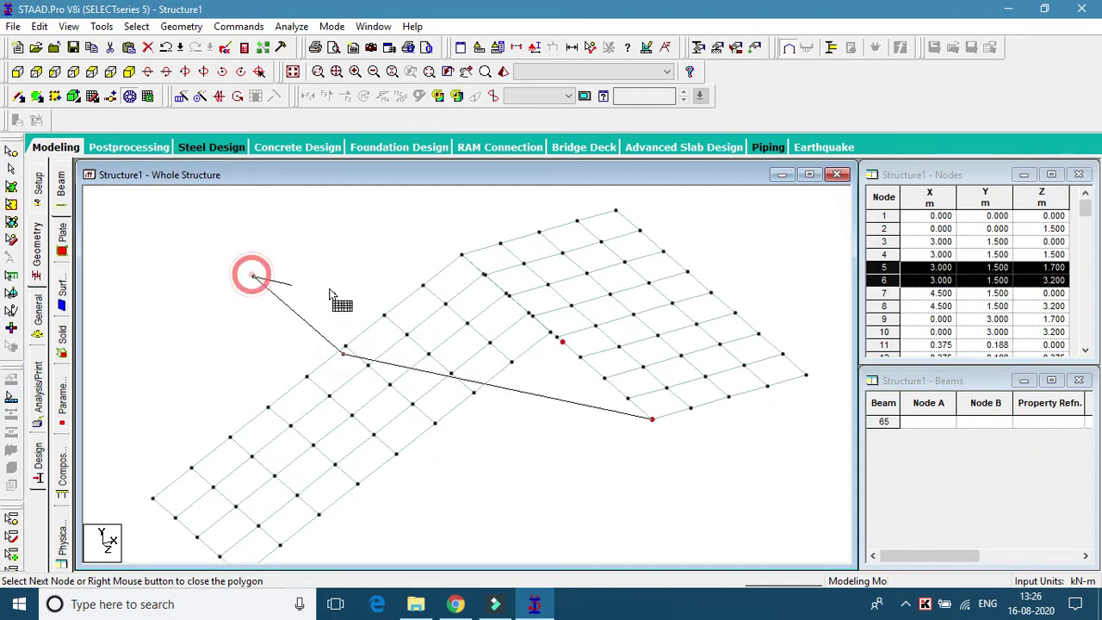
pyautogui.click(562, 342)
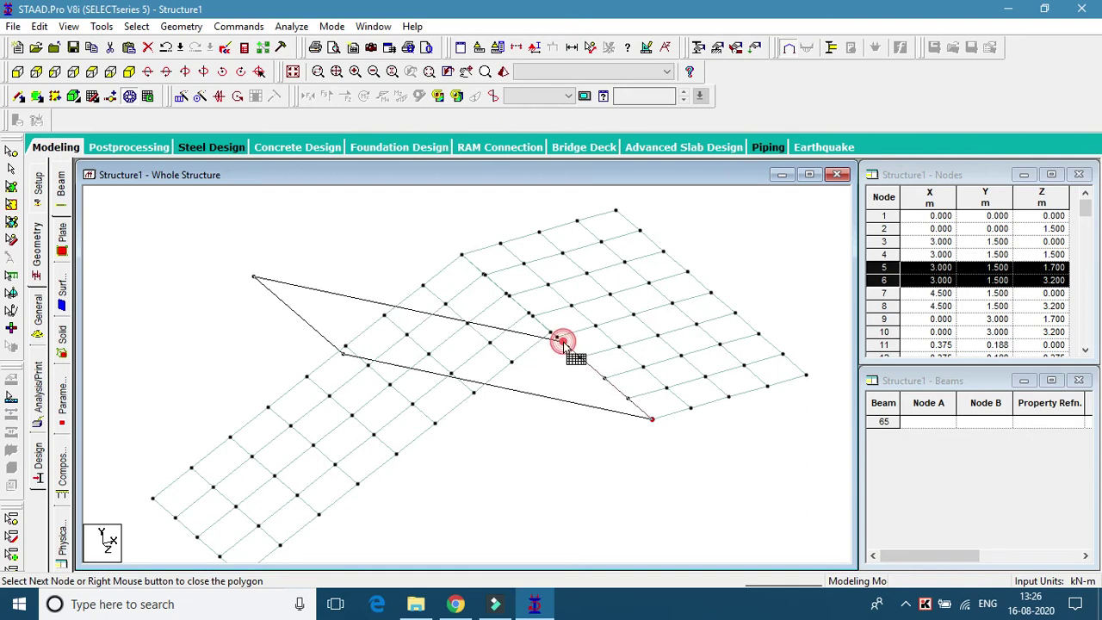
pyautogui.click(652, 419)
pyautogui.click(526, 313)
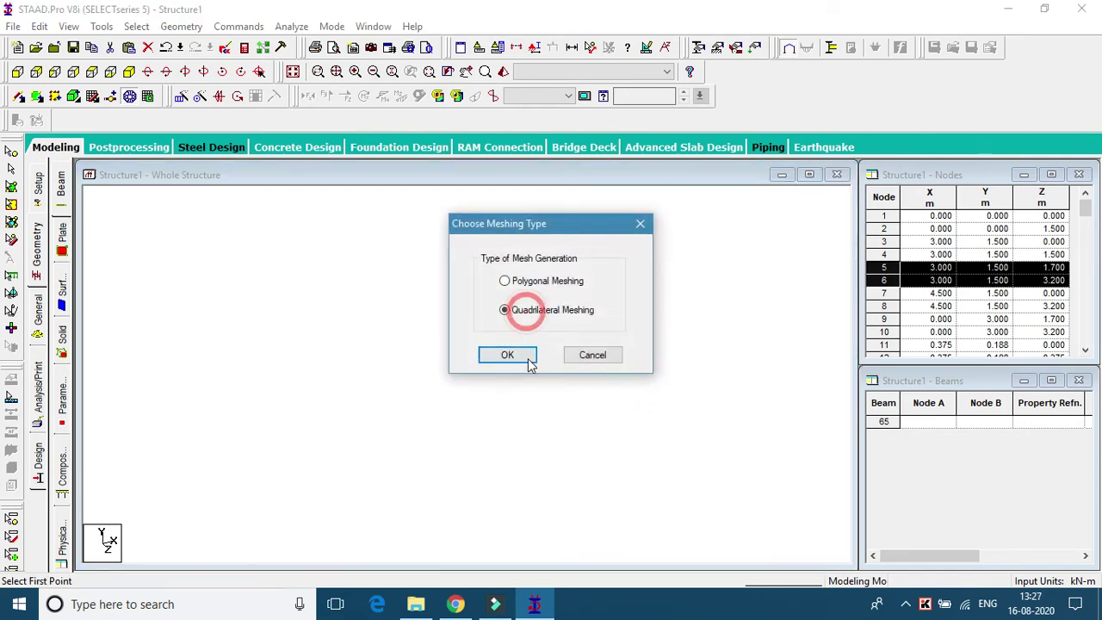
pyautogui.click(519, 356)
# Generate the upper flight's quadrilateral mesh with 8 divisions along AB and CD and 4 along BC and DA
pyautogui.doubleClick(655, 277)
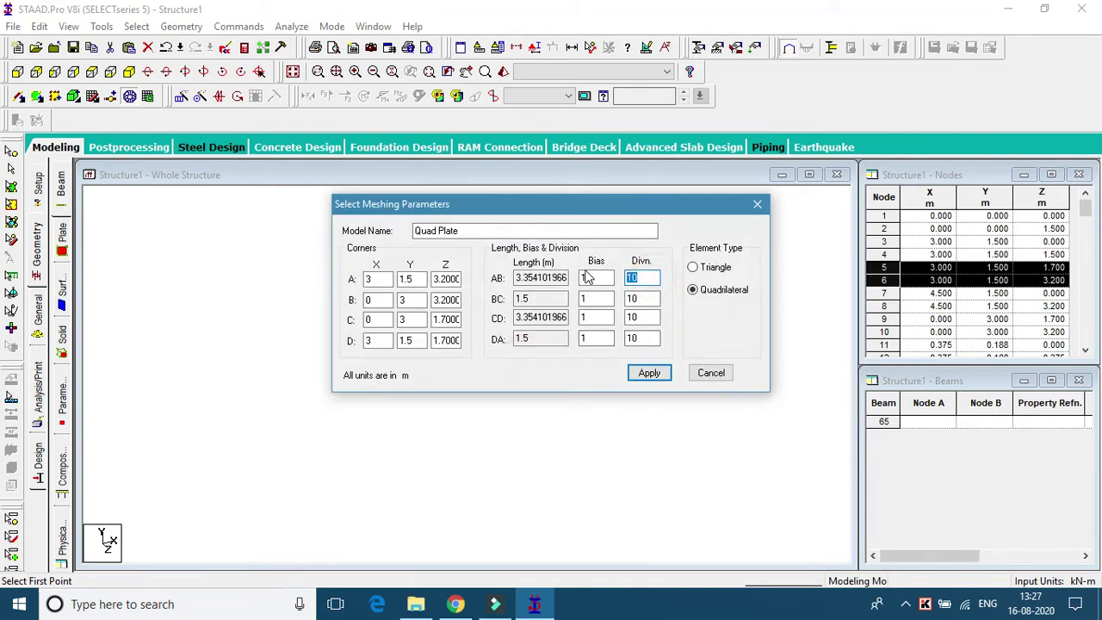
pyautogui.doubleClick(633, 299)
pyautogui.write('4')
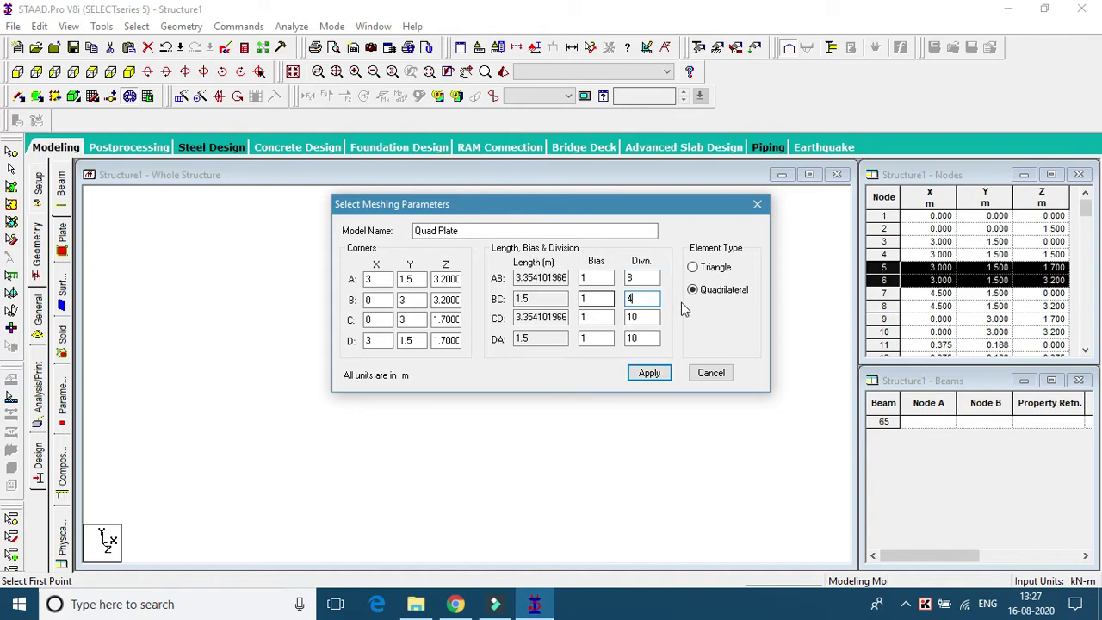
pyautogui.doubleClick(646, 318)
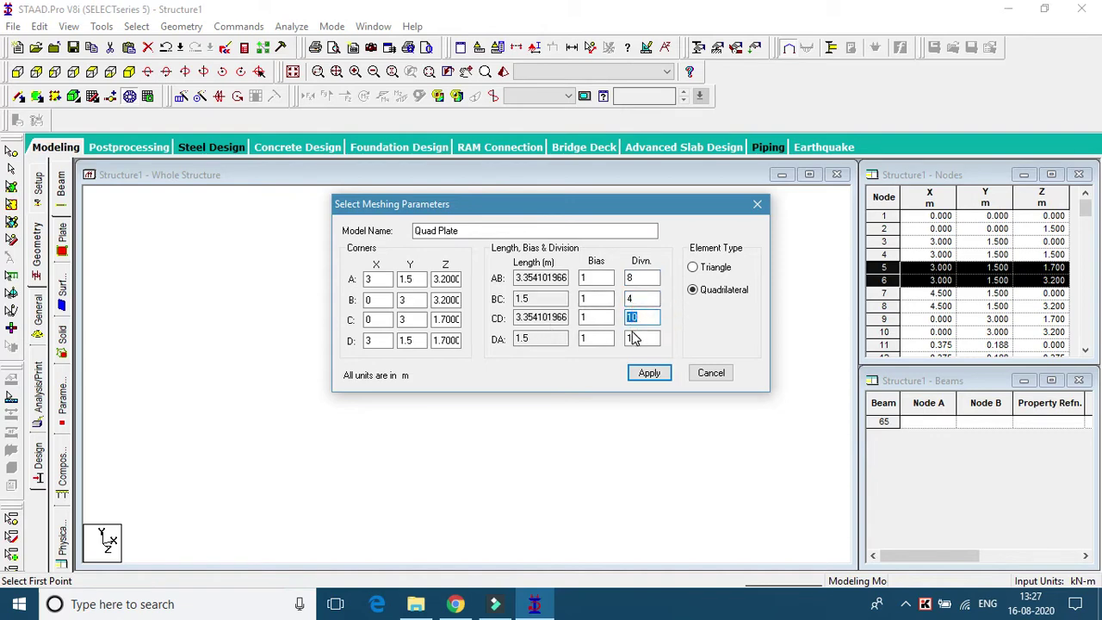
pyautogui.doubleClick(648, 338)
pyautogui.write('4')
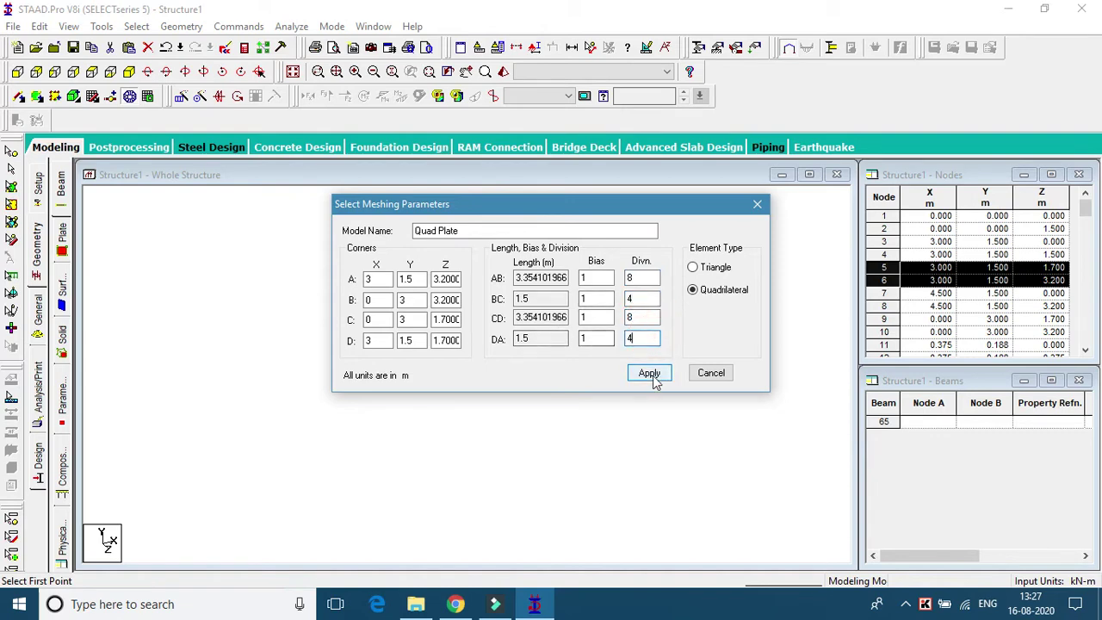
pyautogui.click(652, 373)
# Rotate the model about its vertical axis and examine the meshed flights and landing from the opposite side
pyautogui.scroll(-8, 453, 342)
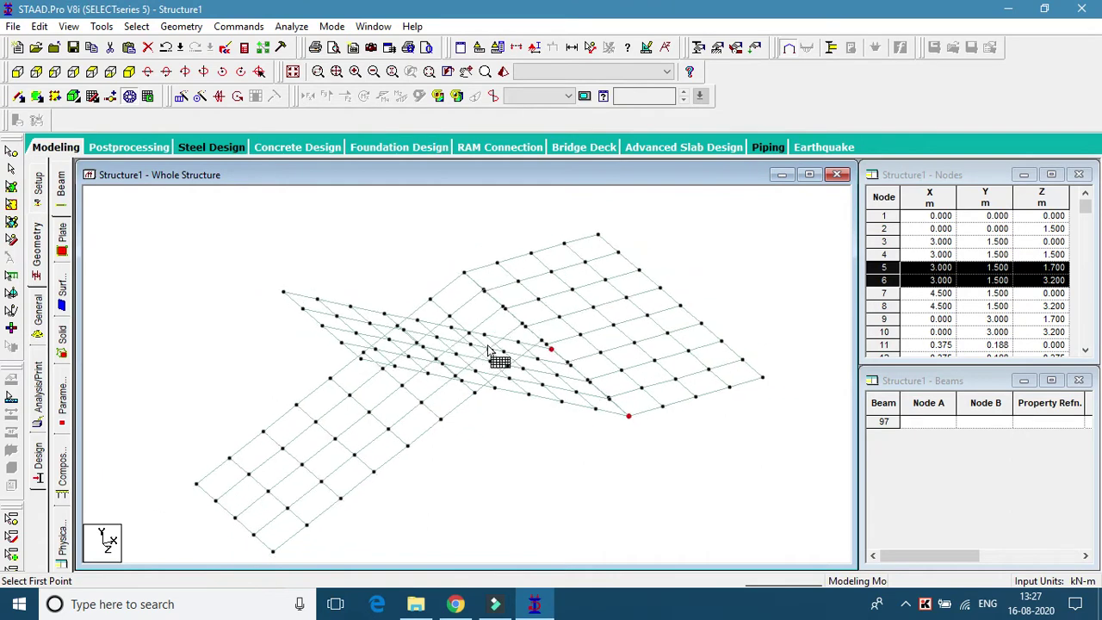
pyautogui.scroll(4, 551, 366)
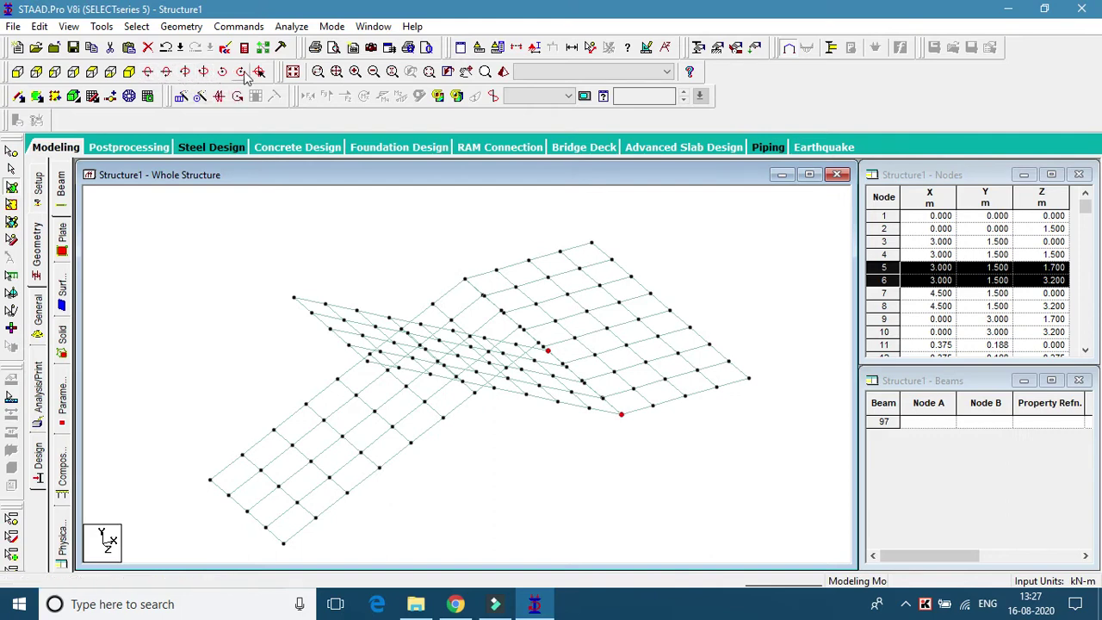
pyautogui.click(186, 72)
pyautogui.click(186, 72)
pyautogui.click(186, 72)
pyautogui.click(186, 73)
pyautogui.click(186, 73)
pyautogui.click(186, 73)
pyautogui.click(186, 72)
pyautogui.click(186, 73)
pyautogui.click(186, 73)
pyautogui.click(186, 72)
pyautogui.click(186, 72)
pyautogui.scroll(-2, 596, 357)
pyautogui.moveTo(622, 380)
pyautogui.mouseDown(button='middle')
pyautogui.moveTo(624, 358)
pyautogui.moveTo(622, 372)
pyautogui.mouseUp(button='middle')
pyautogui.click(570, 361)
pyautogui.click(571, 362)
pyautogui.scroll(4, 495, 370)
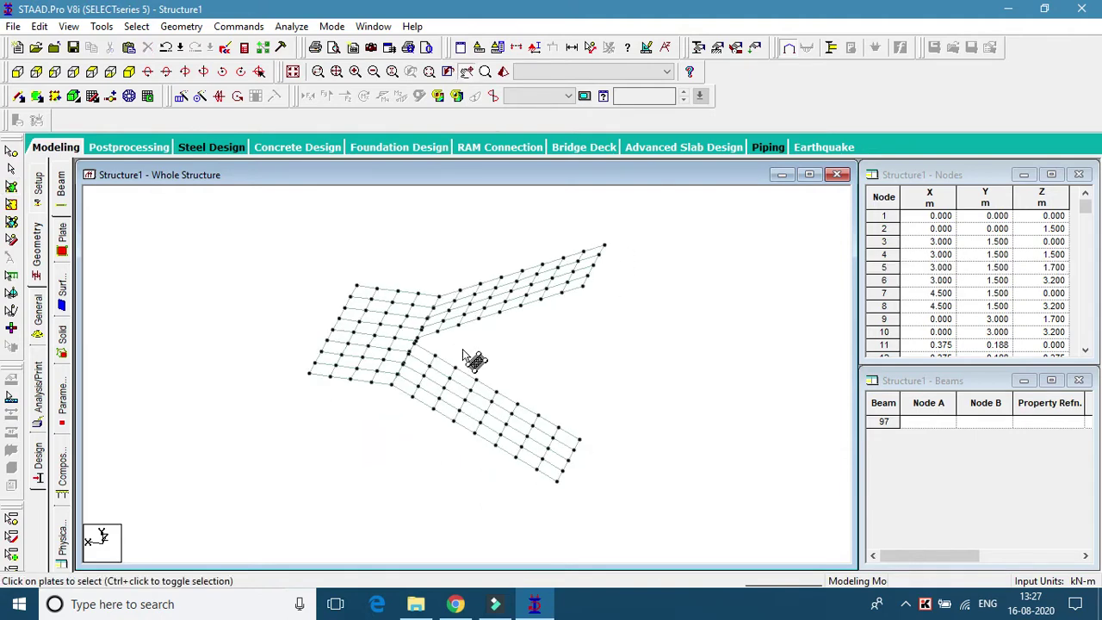
pyautogui.scroll(-2, 486, 362)
pyautogui.click(486, 368)
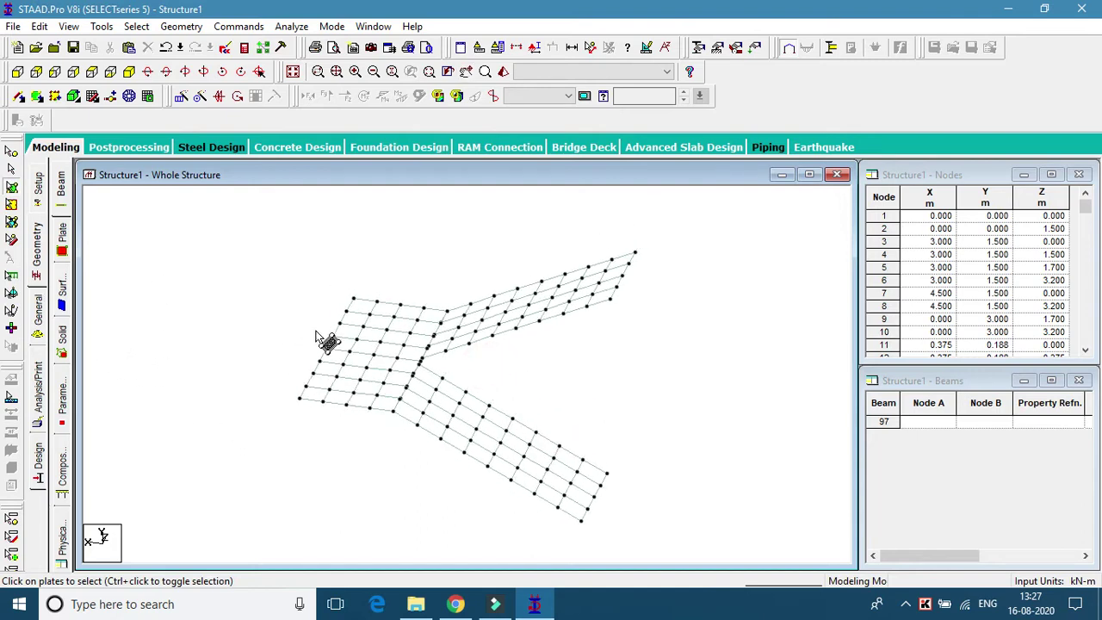
# Create a plate element thickness property of 0.20 m at all four nodes with CONCRETE material
pyautogui.click(38, 312)
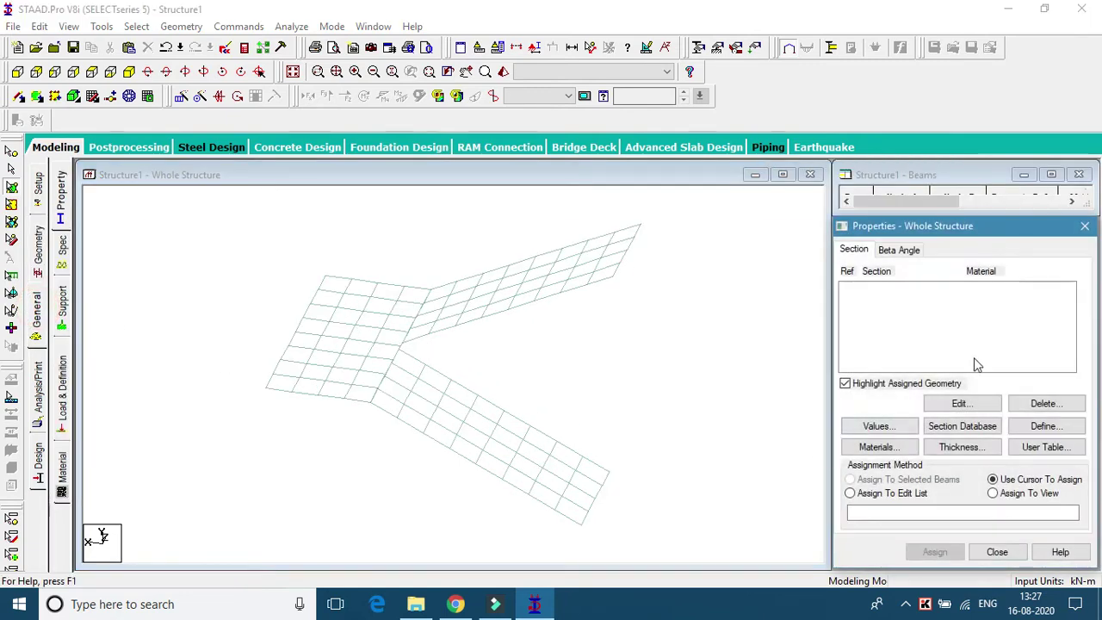
pyautogui.click(963, 446)
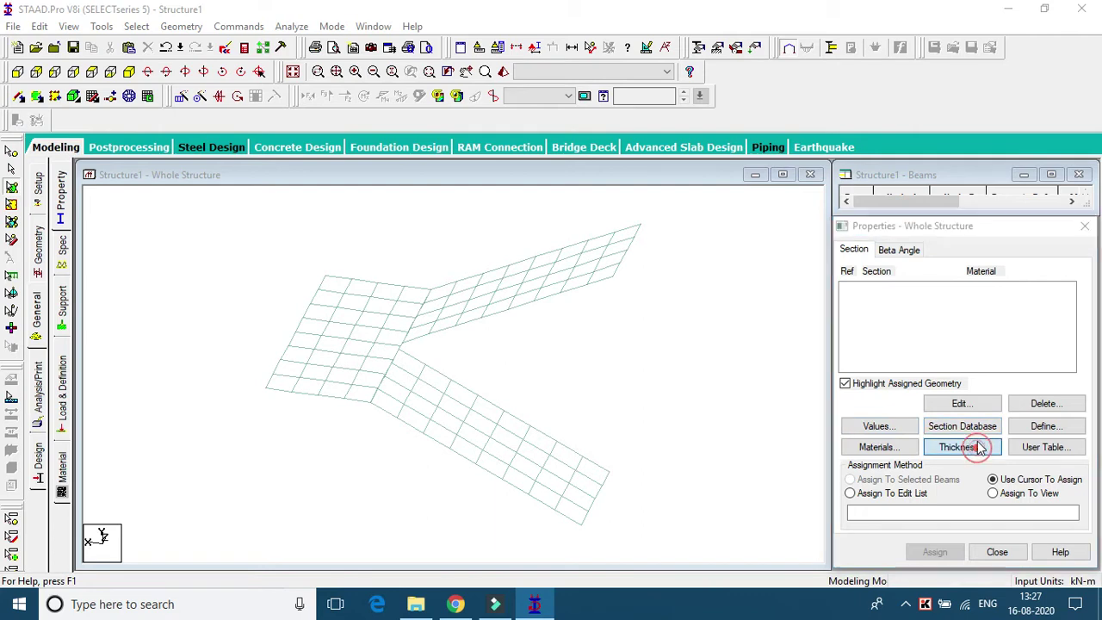
pyautogui.click(682, 237)
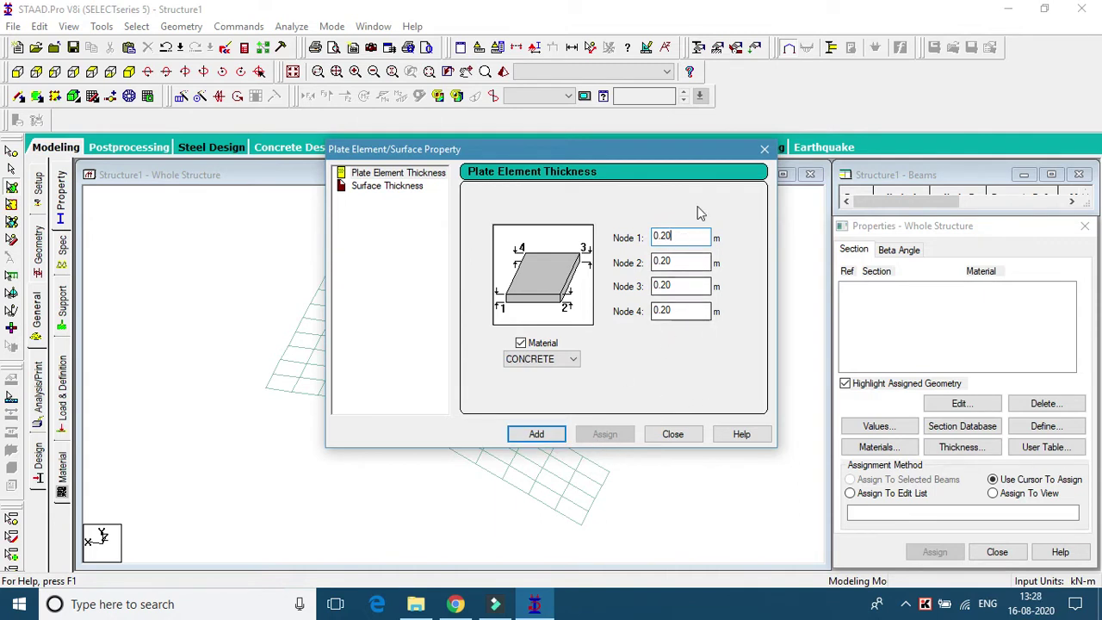
pyautogui.click(537, 436)
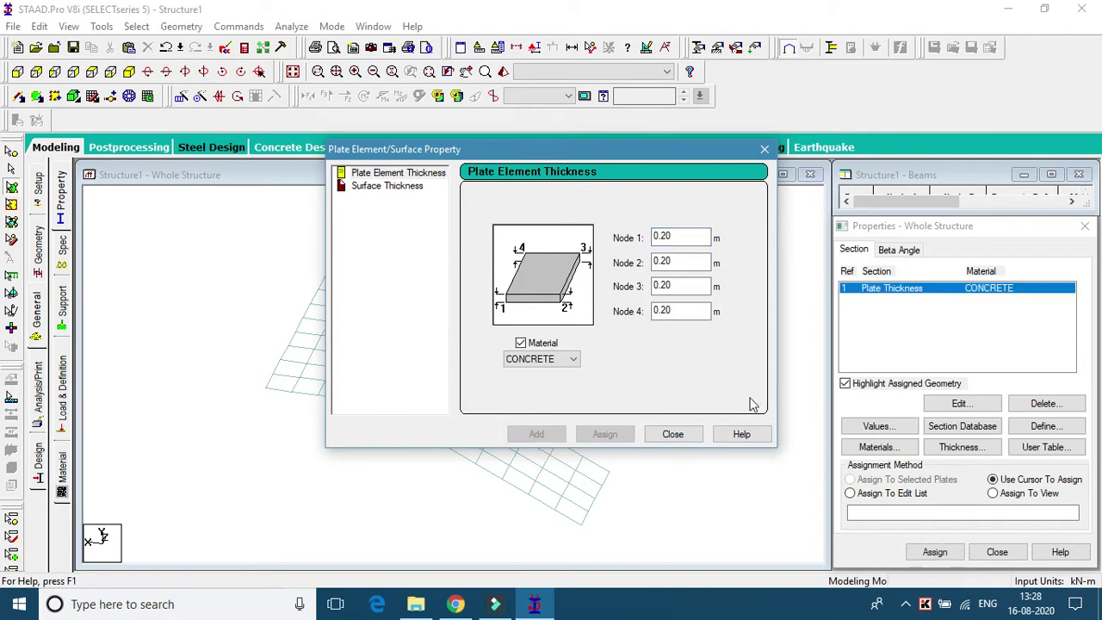
pyautogui.click(675, 434)
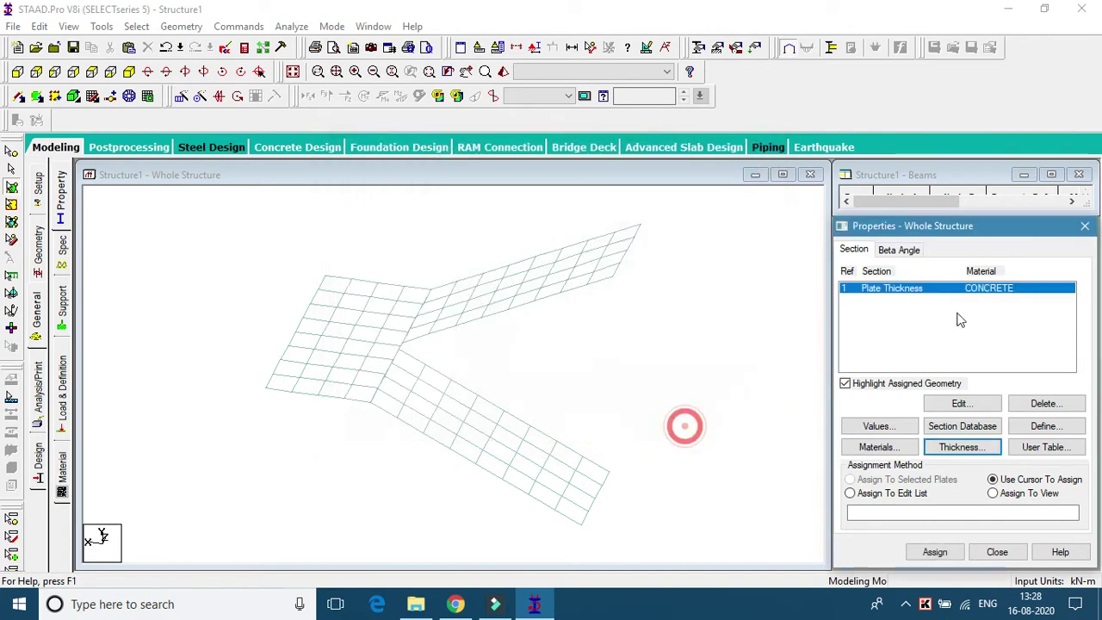
# Assign the concrete plate thickness to all plates of both flights and the landing, then clear the selection
pyautogui.click(950, 295)
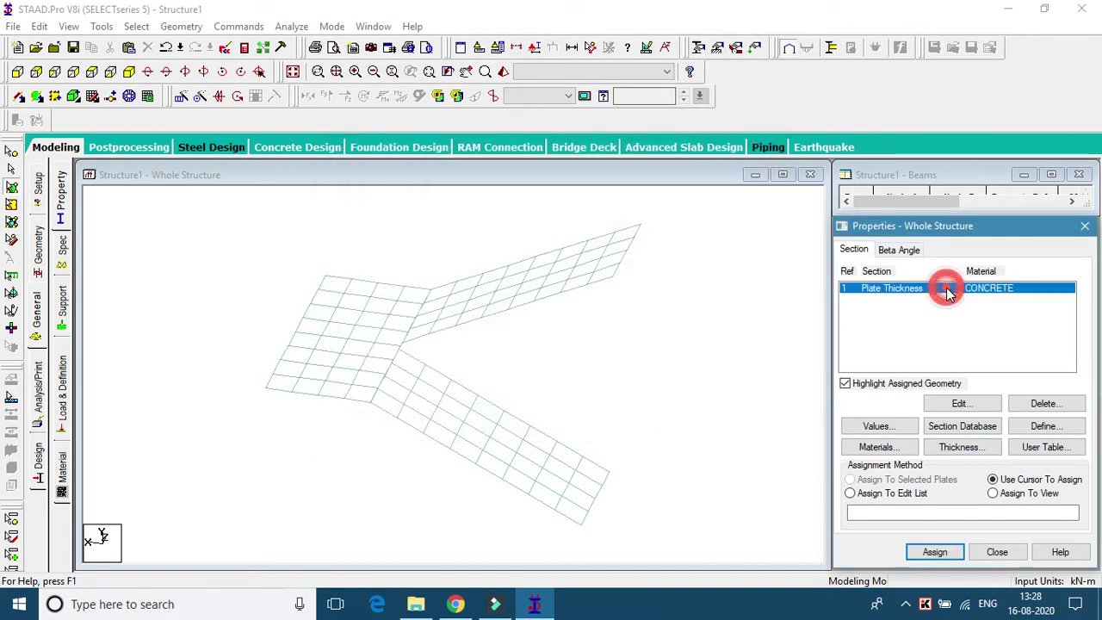
pyautogui.click(12, 187)
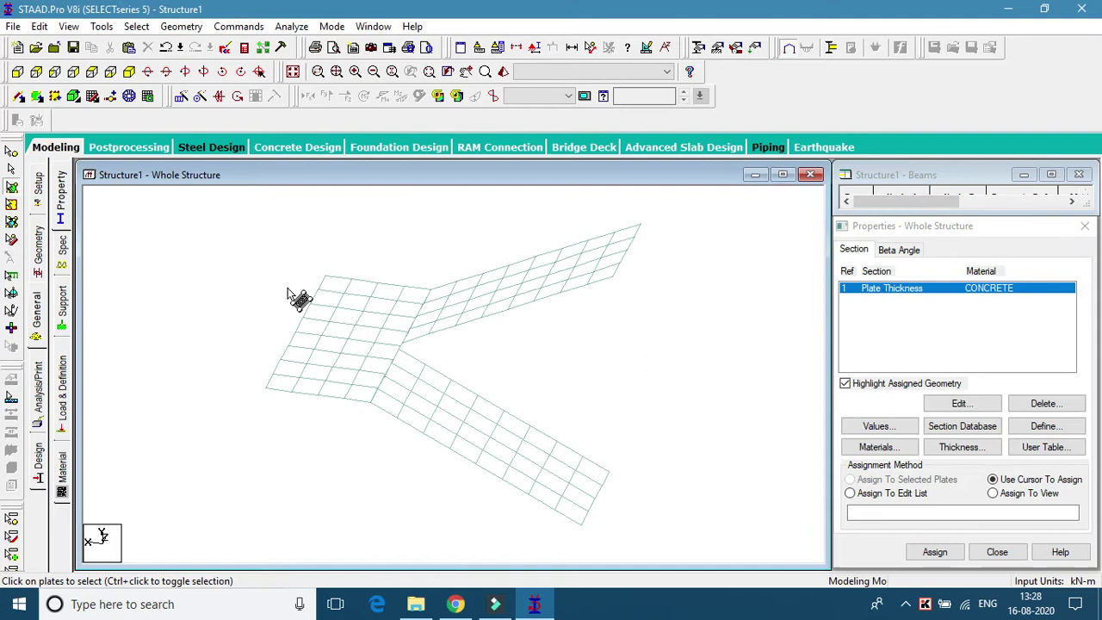
pyautogui.moveTo(212, 214); pyautogui.dragTo(698, 531)
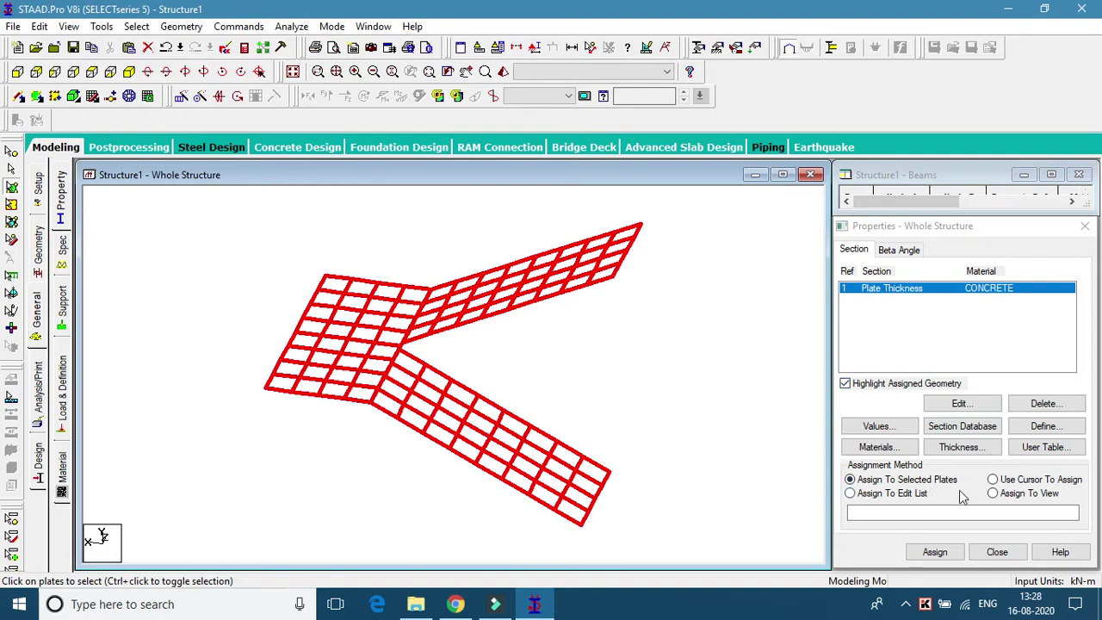
pyautogui.click(936, 552)
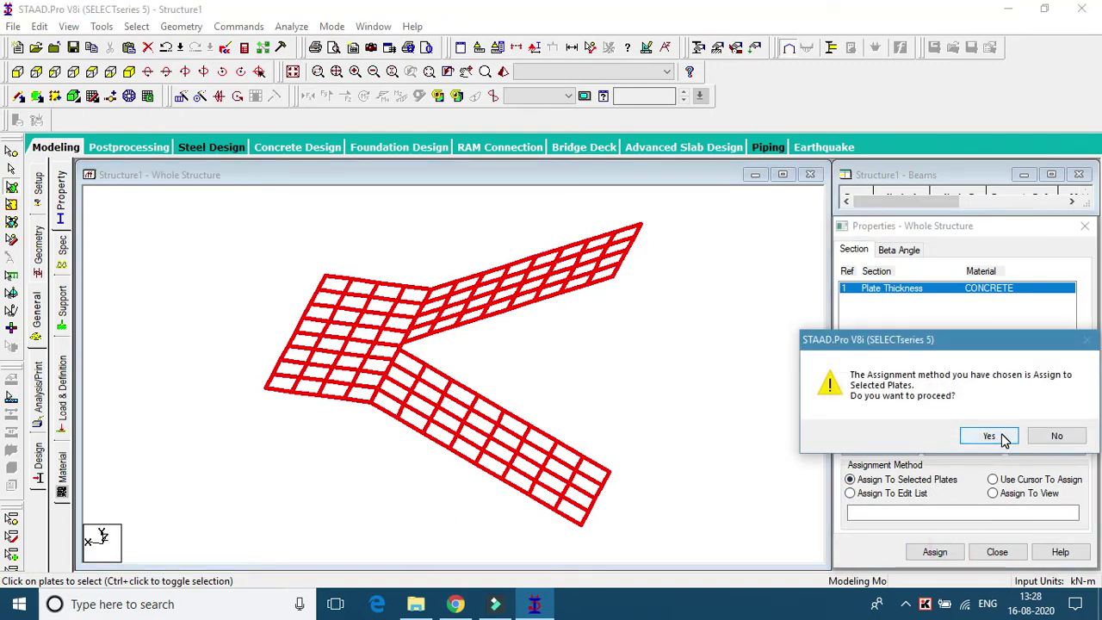
pyautogui.moveTo(943, 345); pyautogui.dragTo(805, 207)
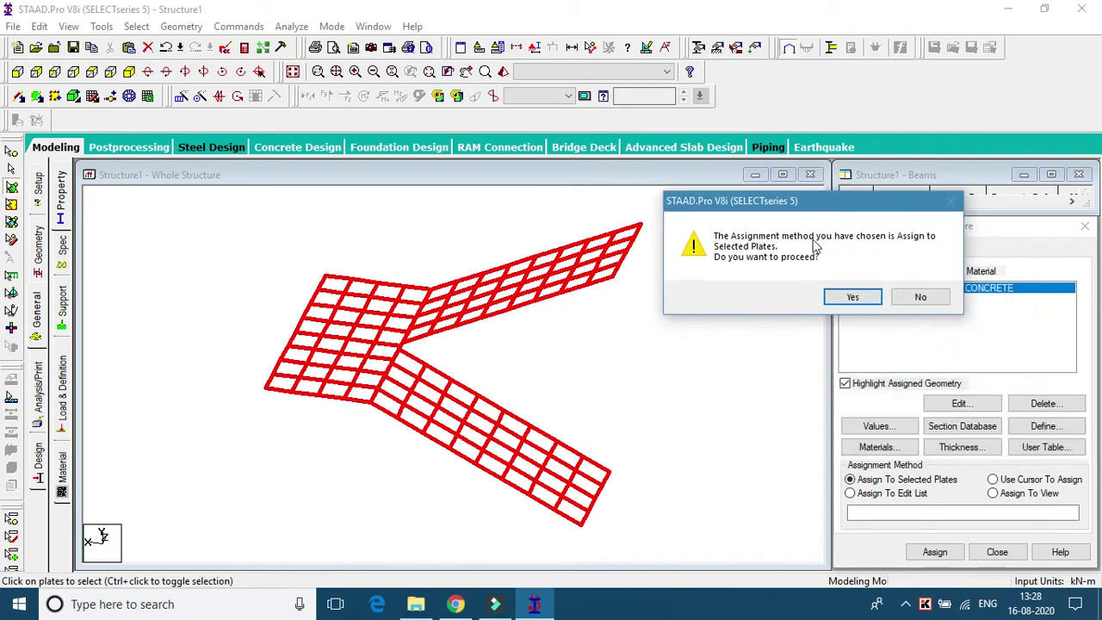
pyautogui.click(853, 297)
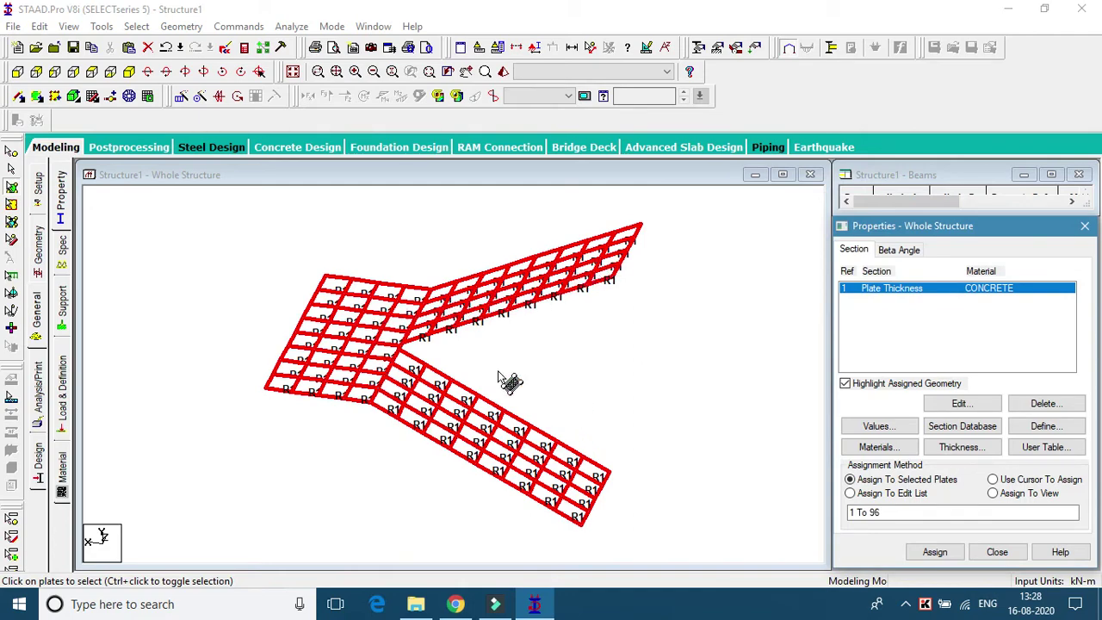
pyautogui.scroll(4, 465, 388)
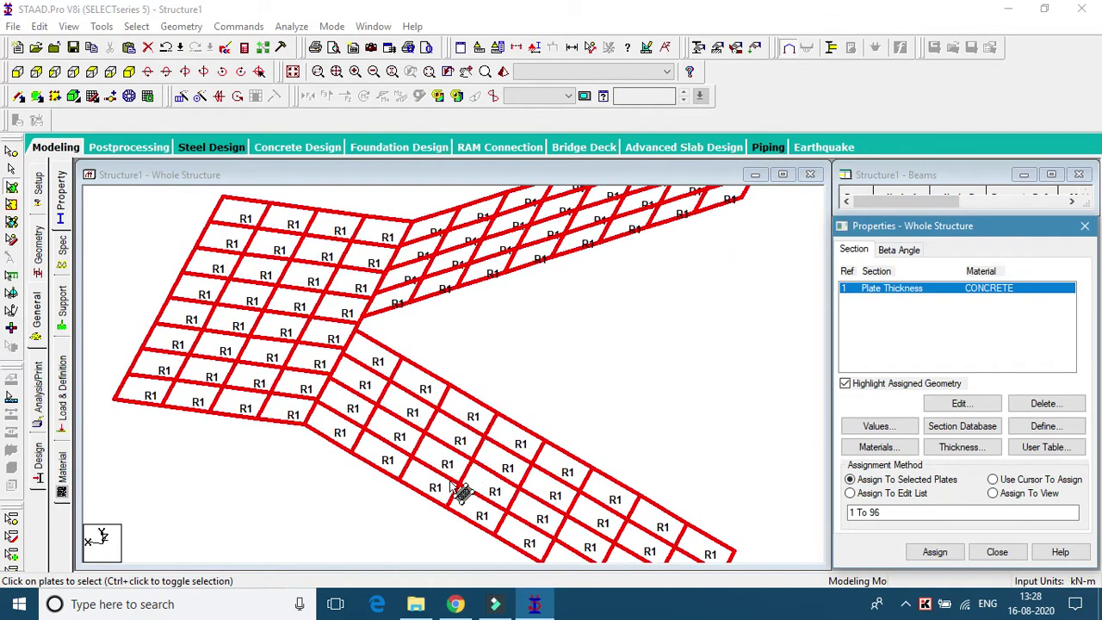
pyautogui.scroll(-3, 431, 300)
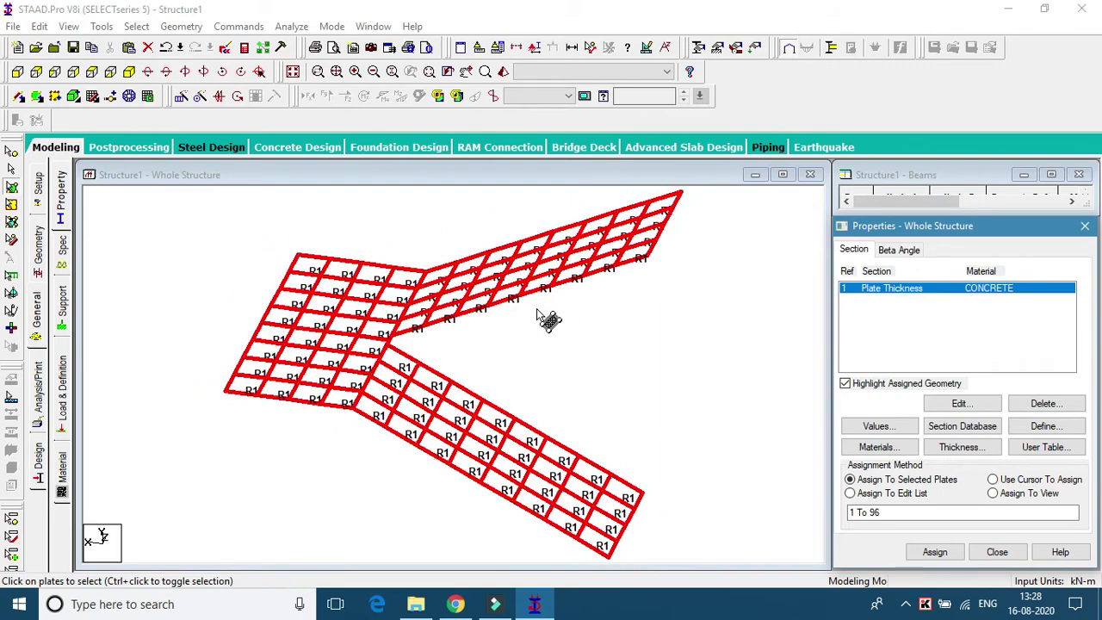
pyautogui.scroll(-2, 412, 301)
pyautogui.moveTo(498, 310); pyautogui.dragTo(526, 315, button='middle')
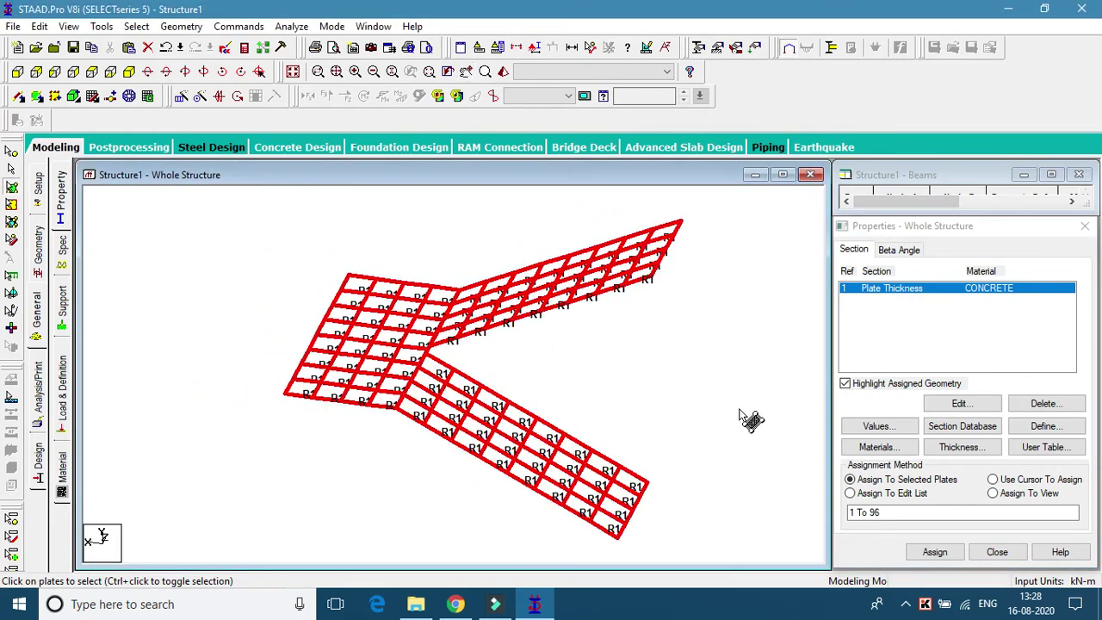
pyautogui.click(646, 319)
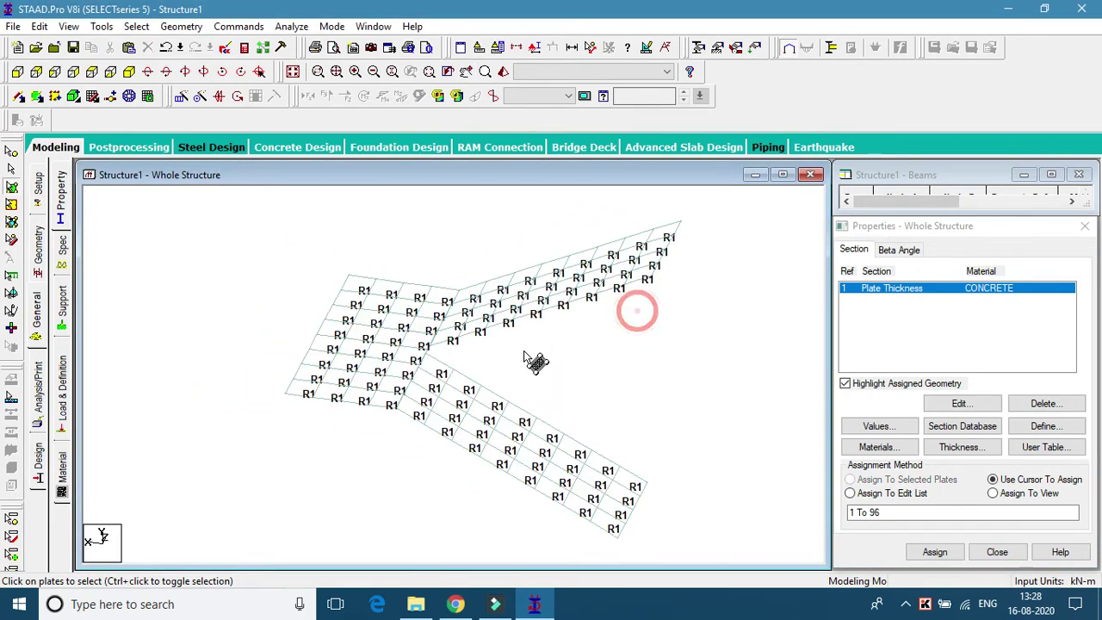
# Restore the isometric view, create a fixed support and select it in the supports list
pyautogui.click(129, 72)
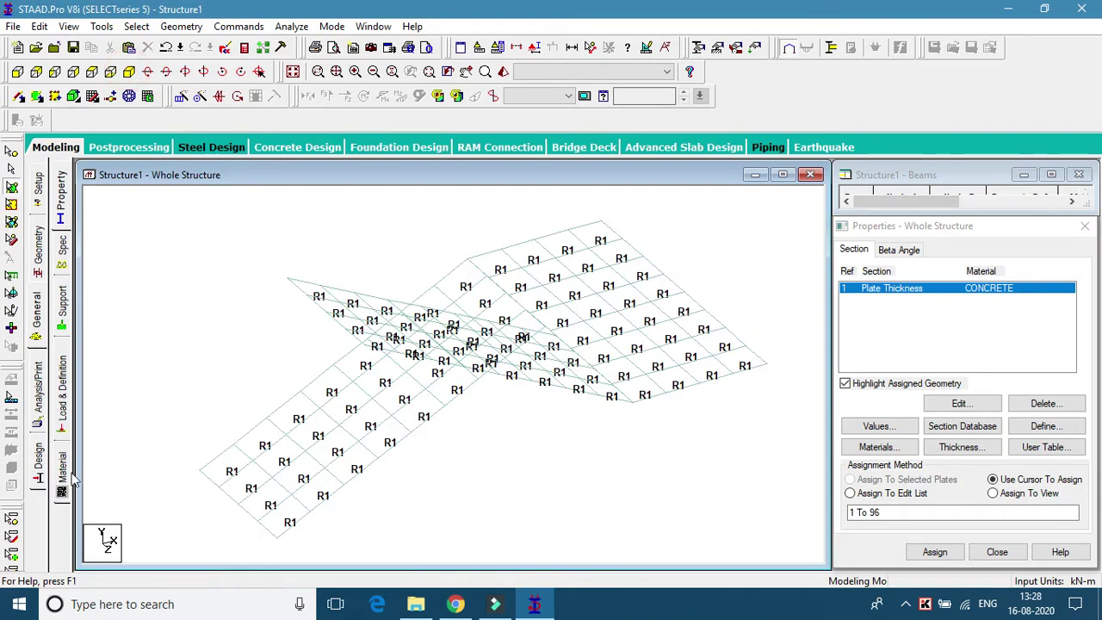
pyautogui.click(63, 314)
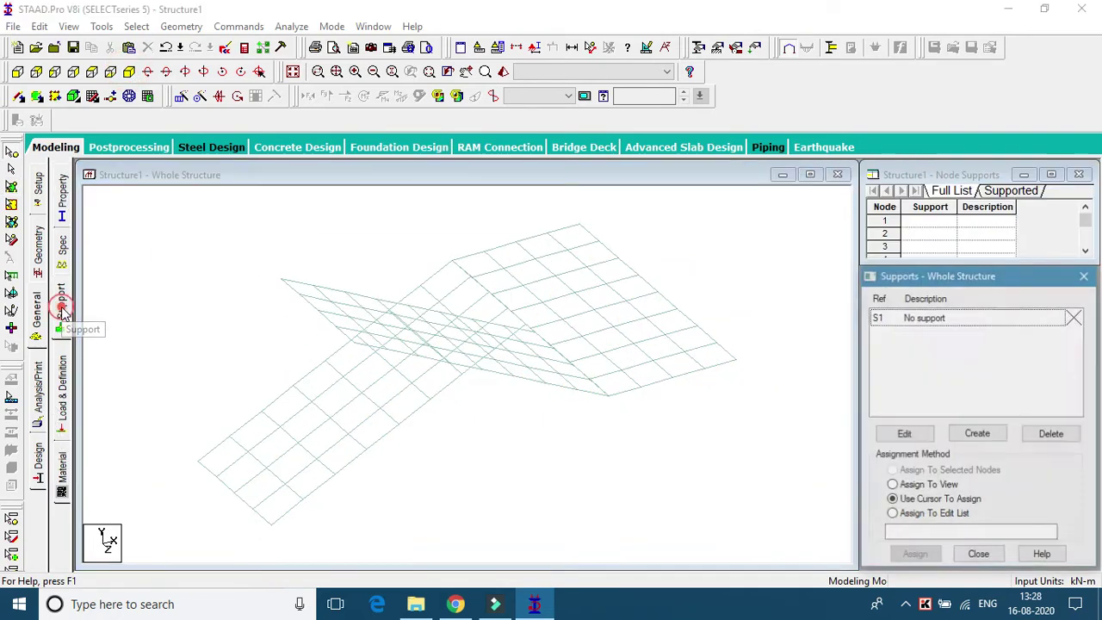
pyautogui.click(982, 437)
pyautogui.moveTo(930, 207); pyautogui.dragTo(856, 121)
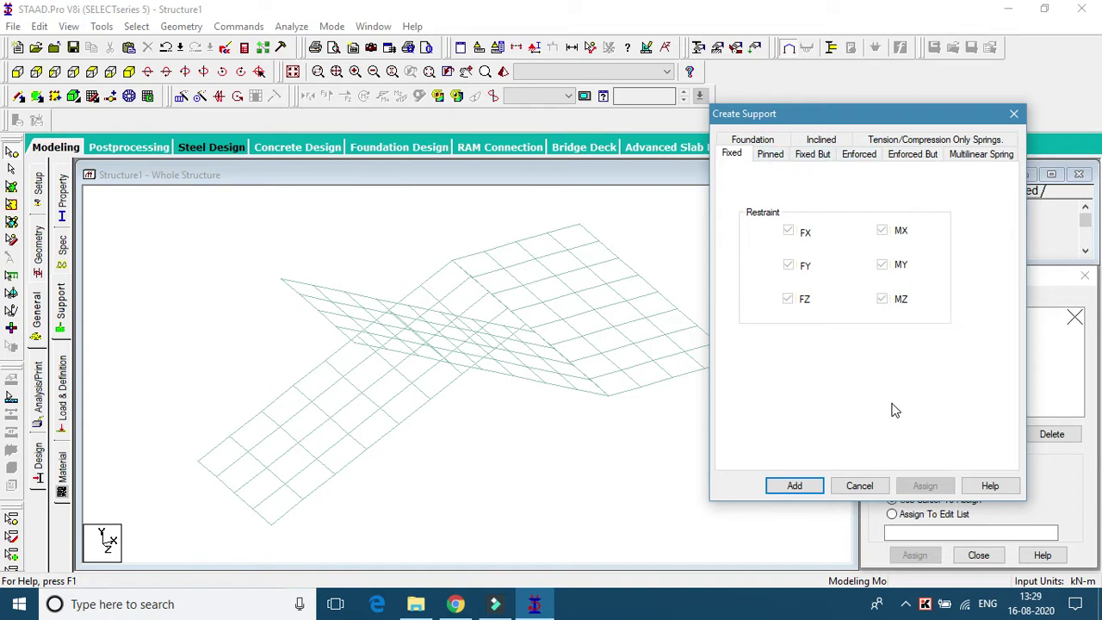
pyautogui.click(795, 488)
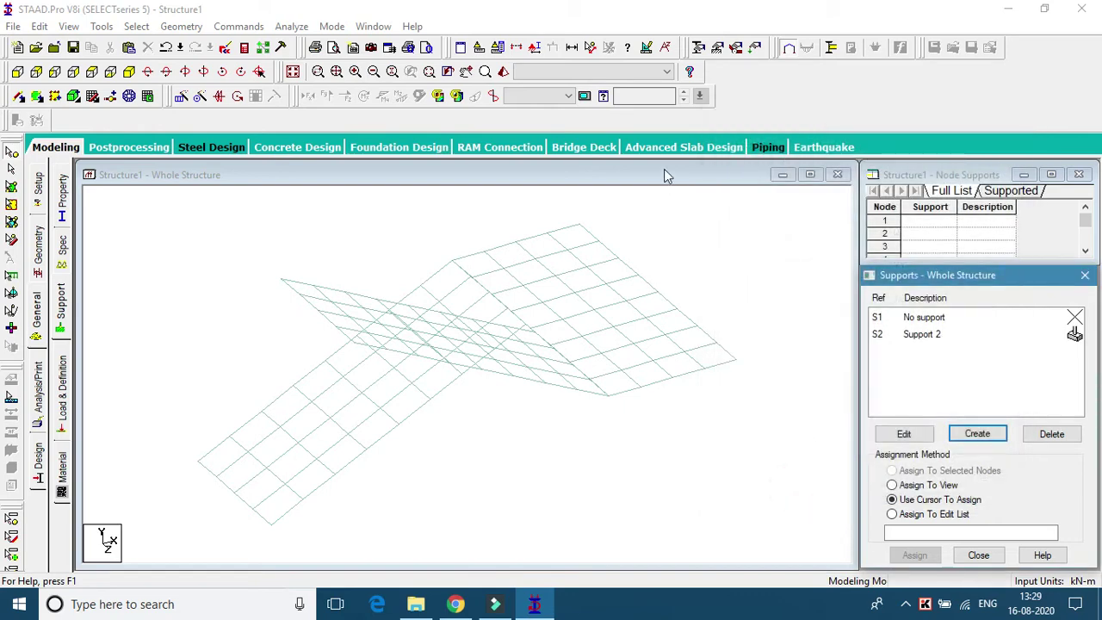
pyautogui.click(930, 335)
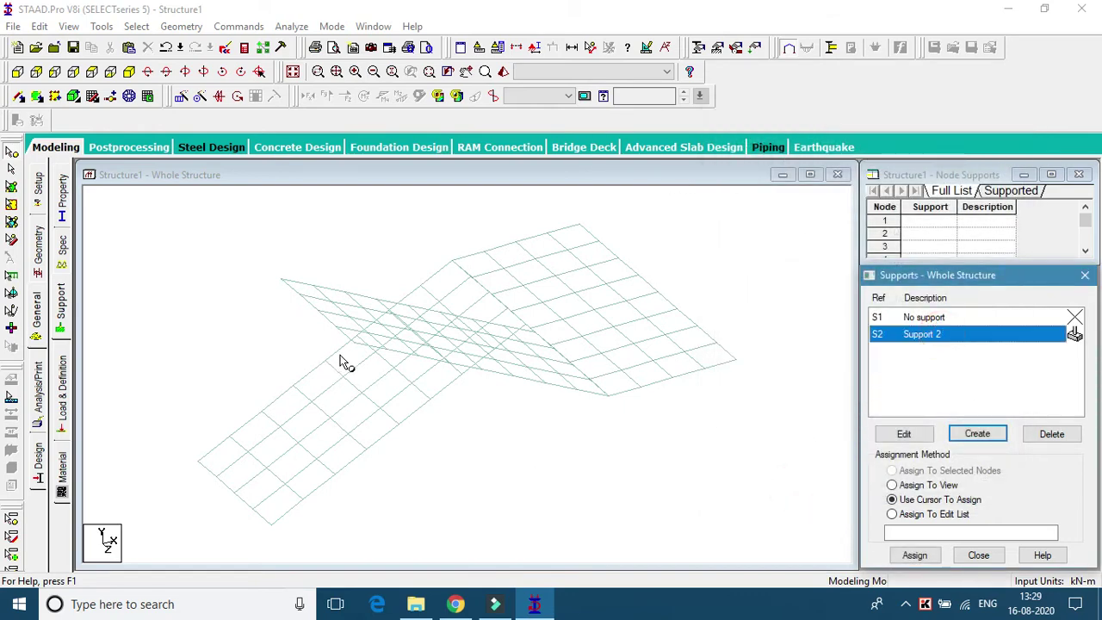
# Select the two corner nodes at the free end of the upper flight
pyautogui.click(14, 155)
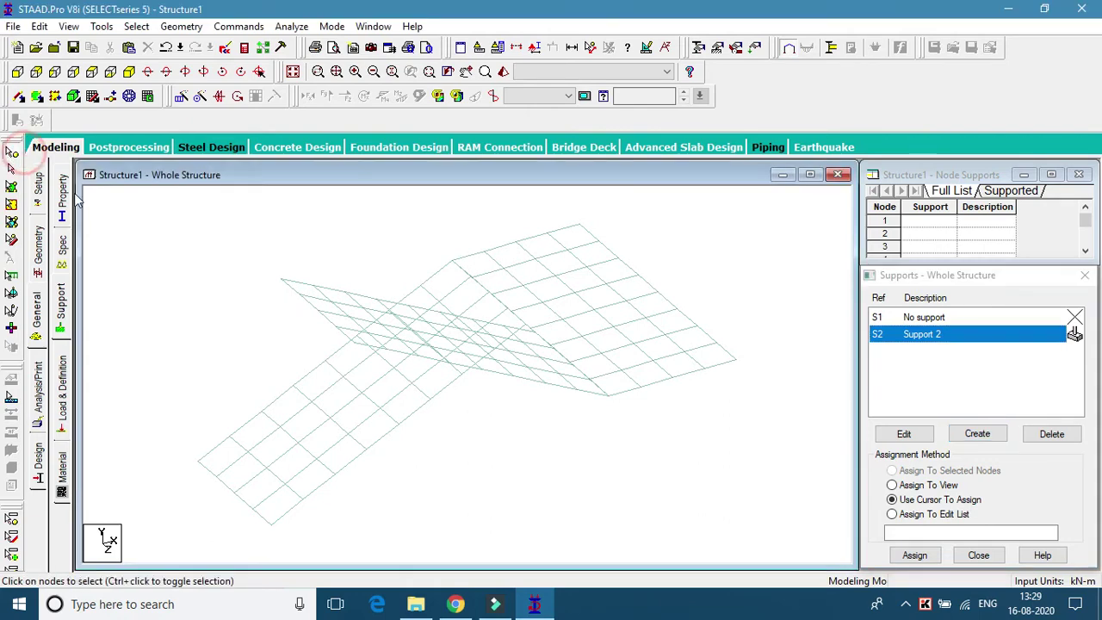
pyautogui.click(15, 155)
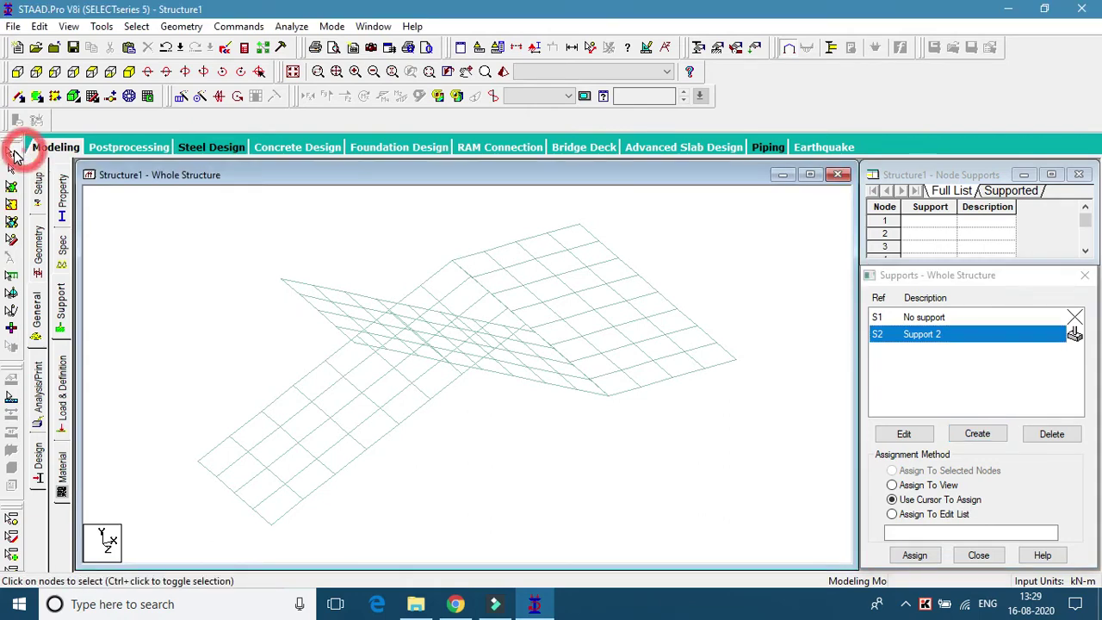
pyautogui.click(281, 279)
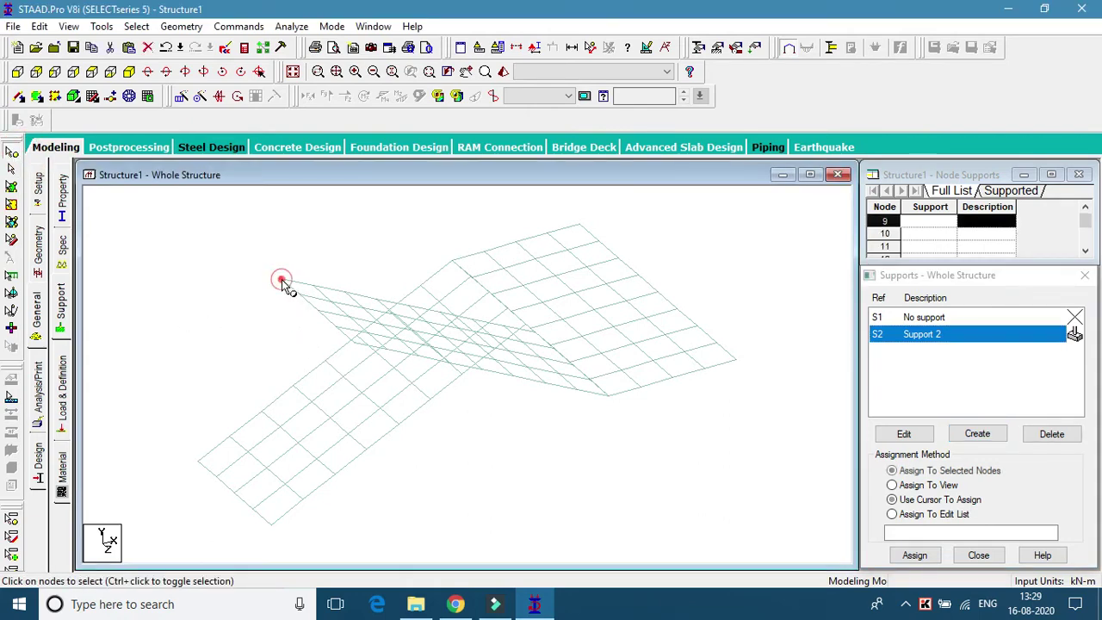
pyautogui.click(354, 343)
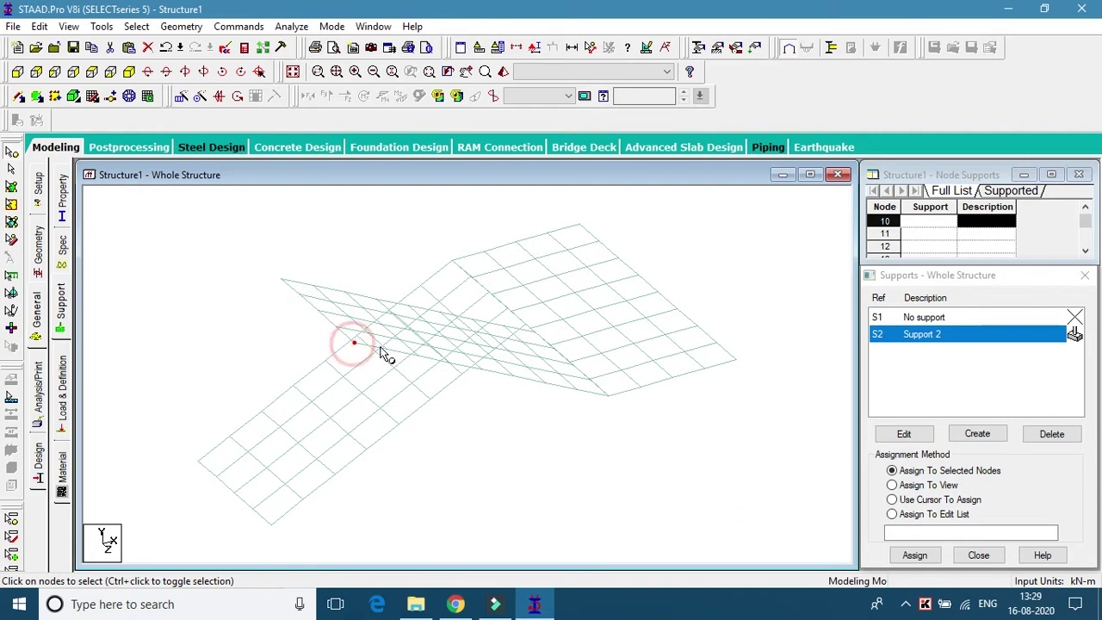
pyautogui.keyDown('ctrl'); pyautogui.click(282, 281); pyautogui.keyUp('ctrl')
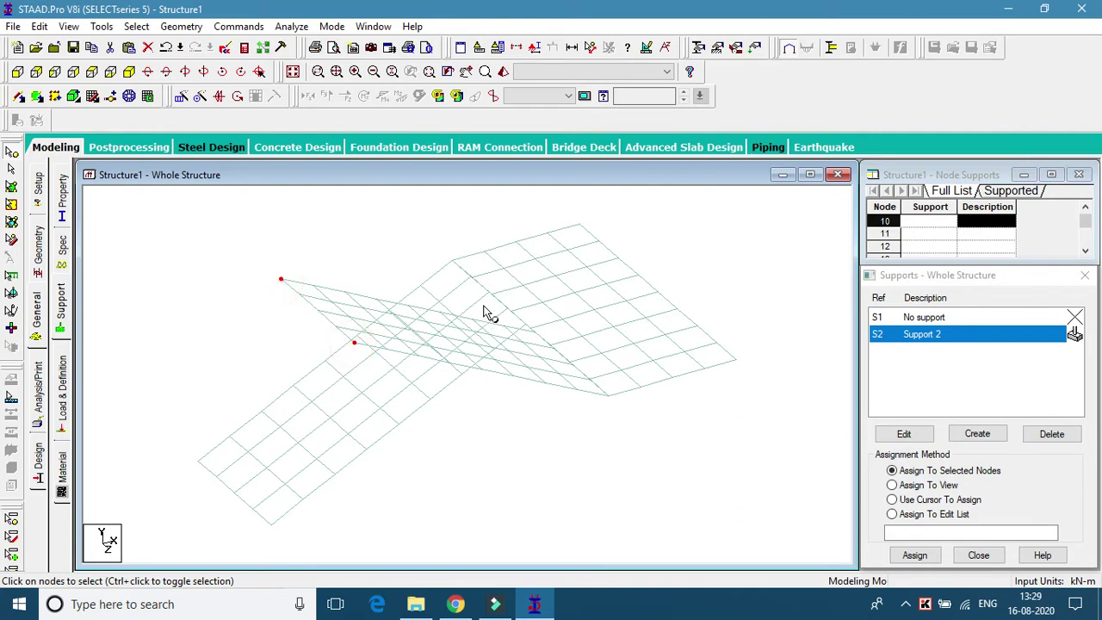
# Add to the selection the four nodes where both flights meet the landing and the two corner nodes at the lower flight's free end
pyautogui.keyDown('ctrl'); pyautogui.click(452, 260); pyautogui.keyUp('ctrl')
pyautogui.scroll(2, 528, 334)
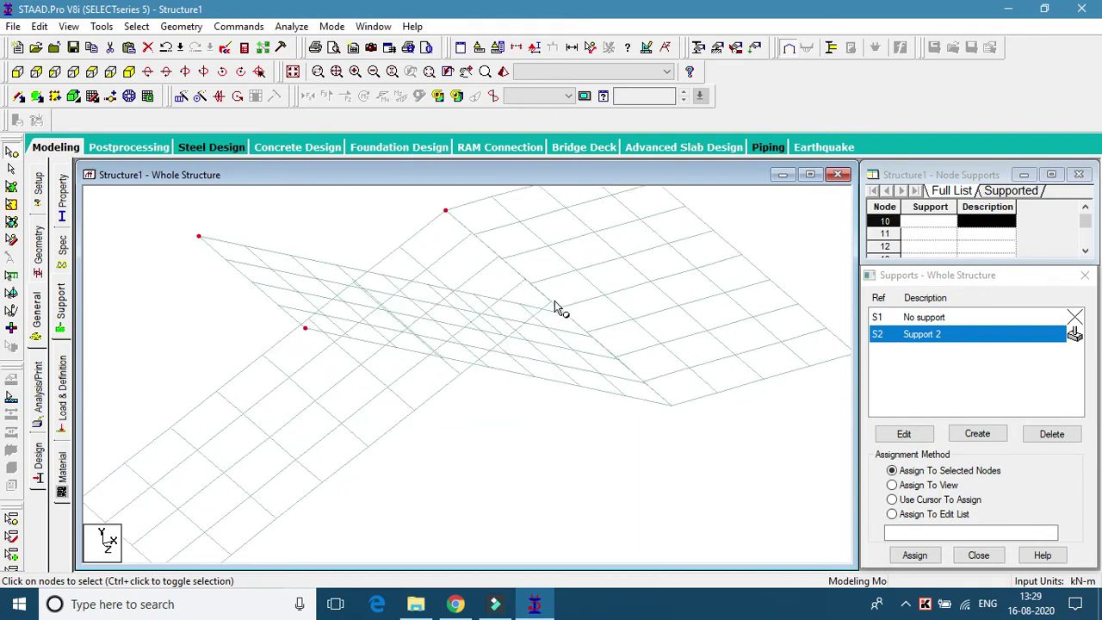
pyautogui.keyDown('ctrl'); pyautogui.click(551, 302); pyautogui.keyUp('ctrl')
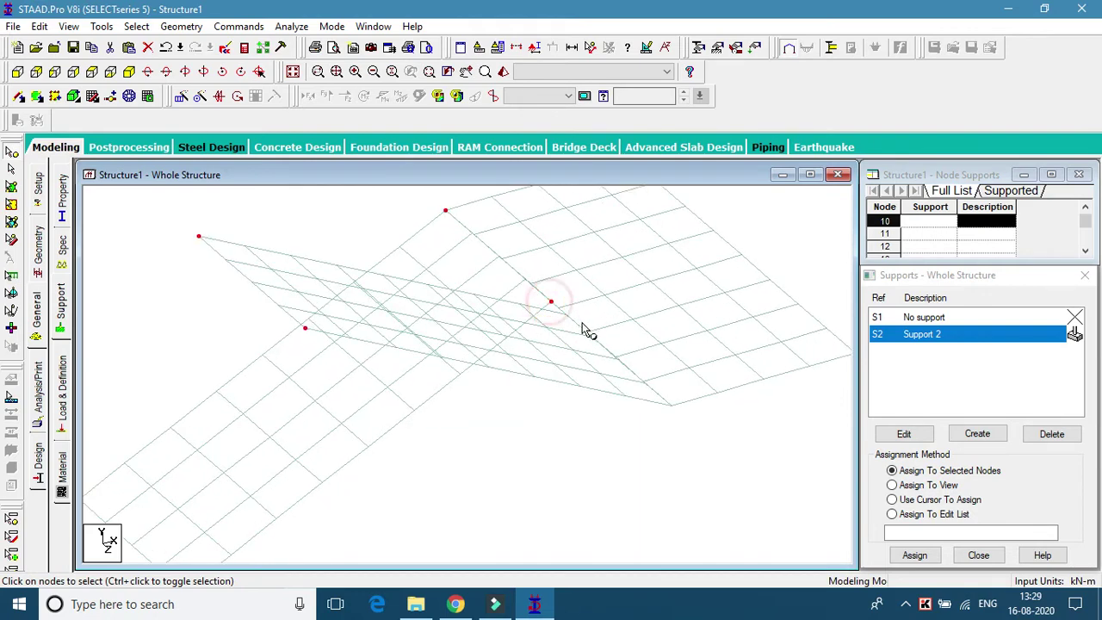
pyautogui.keyDown('ctrl'); pyautogui.click(566, 315); pyautogui.keyUp('ctrl')
pyautogui.keyDown('ctrl'); pyautogui.click(671, 405); pyautogui.keyUp('ctrl')
pyautogui.moveTo(216, 517); pyautogui.dragTo(142, 499, button='middle')
pyautogui.keyDown('ctrl'); pyautogui.click(155, 473); pyautogui.keyUp('ctrl')
pyautogui.keyDown('ctrl'); pyautogui.click(239, 549); pyautogui.keyUp('ctrl')
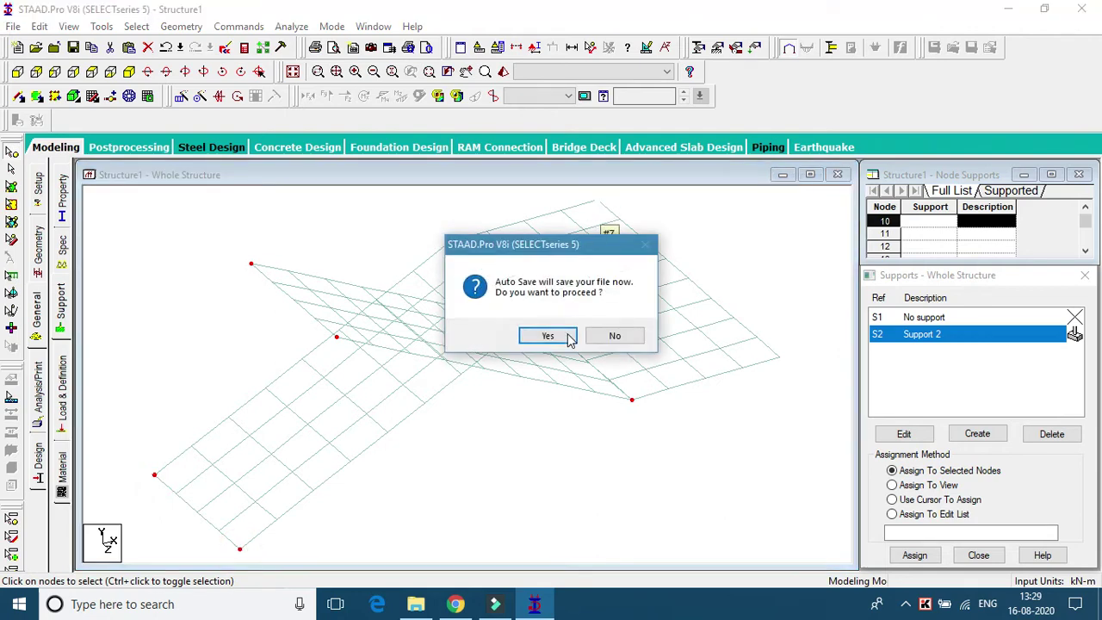
# Accept the auto save and save the modified structure
pyautogui.moveTo(575, 252); pyautogui.dragTo(671, 228)
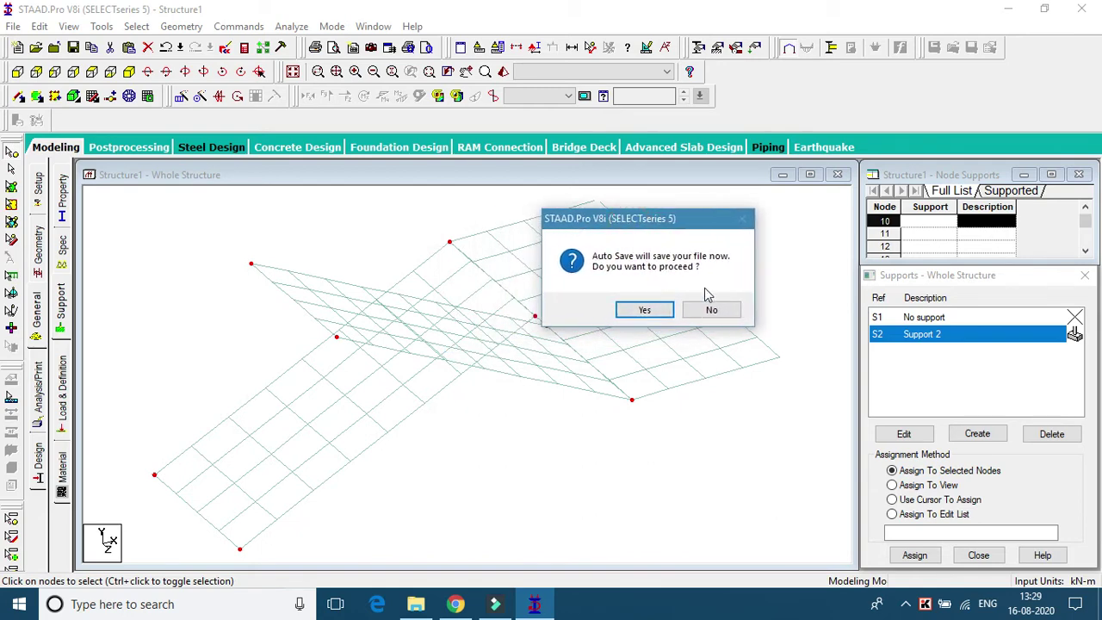
pyautogui.click(647, 310)
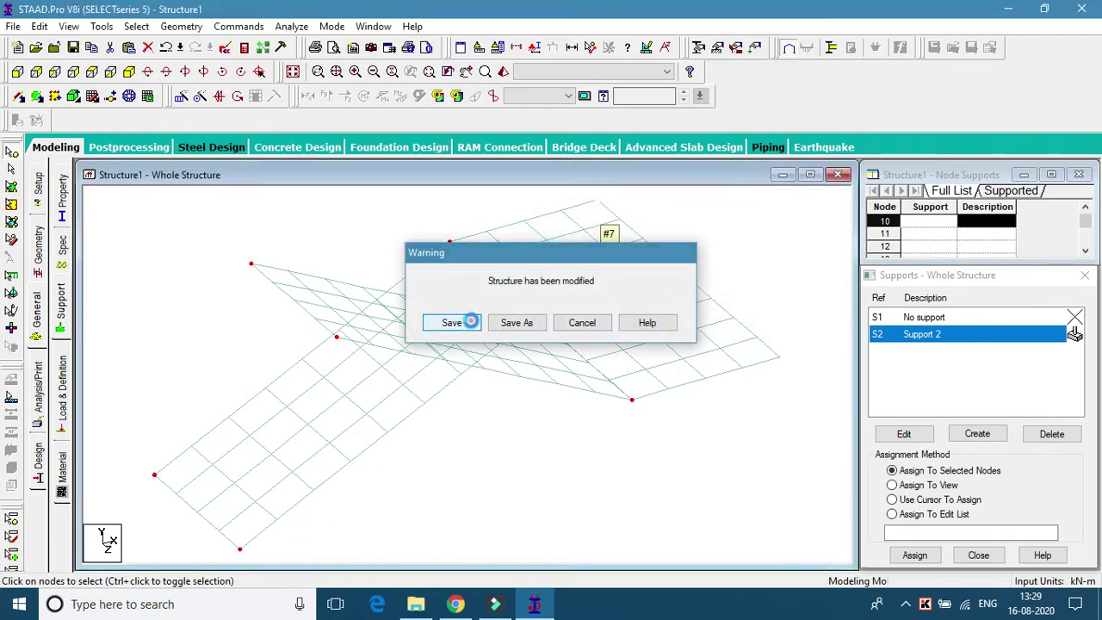
pyautogui.click(471, 322)
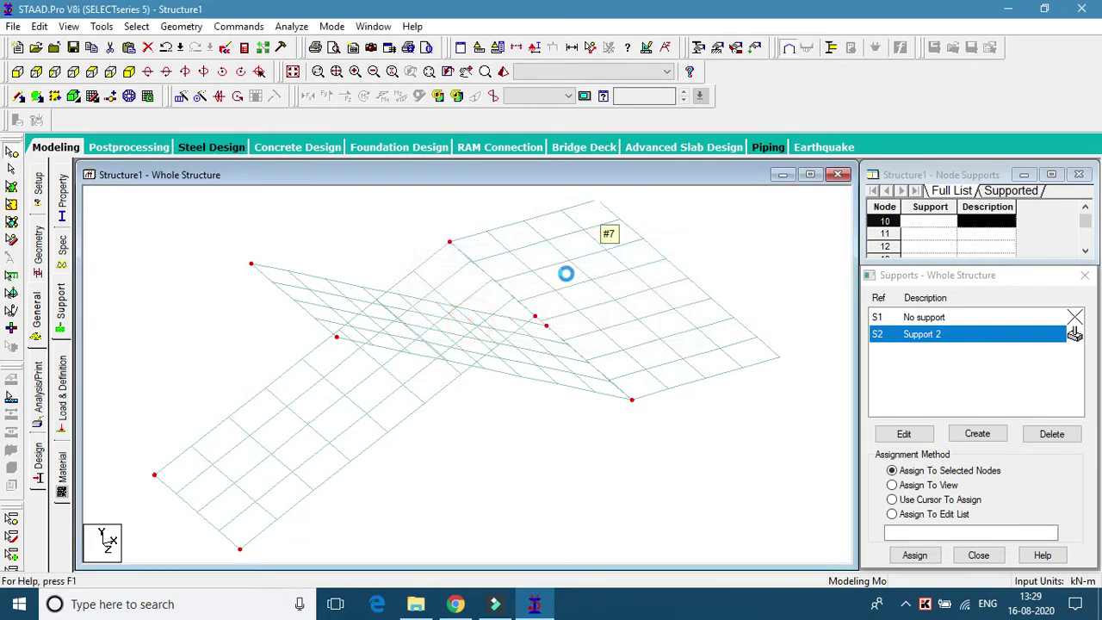
# Add the landing's two outer corner nodes to the selection and assign the fixed Support 2 to all selected nodes
pyautogui.keyDown('ctrl'); pyautogui.click(598, 200); pyautogui.keyUp('ctrl')
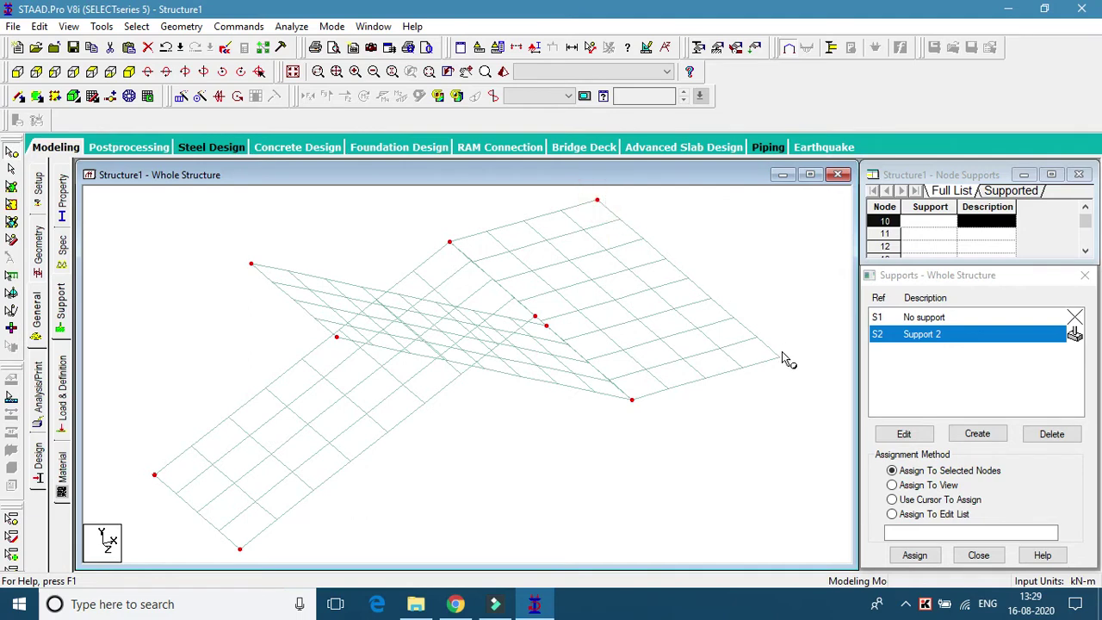
pyautogui.keyDown('ctrl'); pyautogui.click(780, 356); pyautogui.keyUp('ctrl')
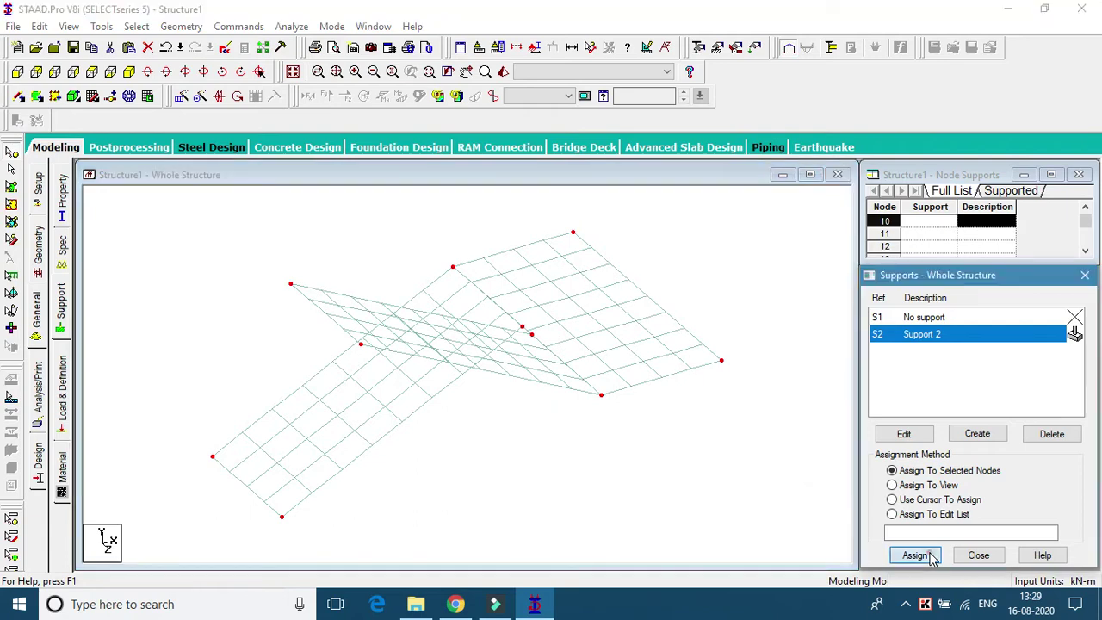
pyautogui.click(915, 556)
pyautogui.click(990, 462)
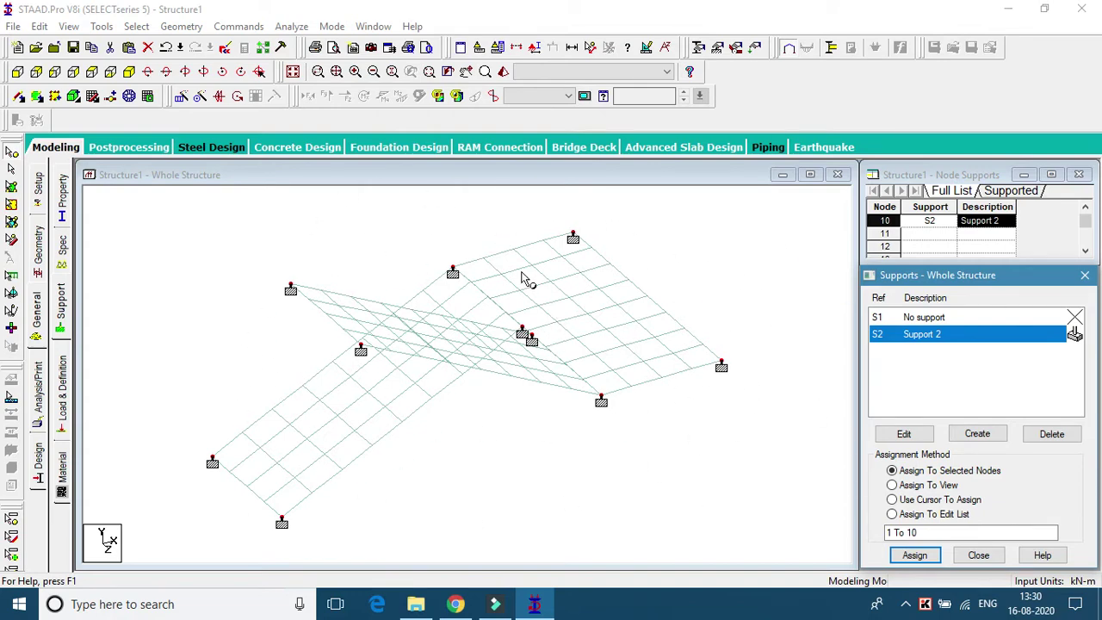
# Create primary load case 1 with loading type Dead and the title DL
pyautogui.click(62, 389)
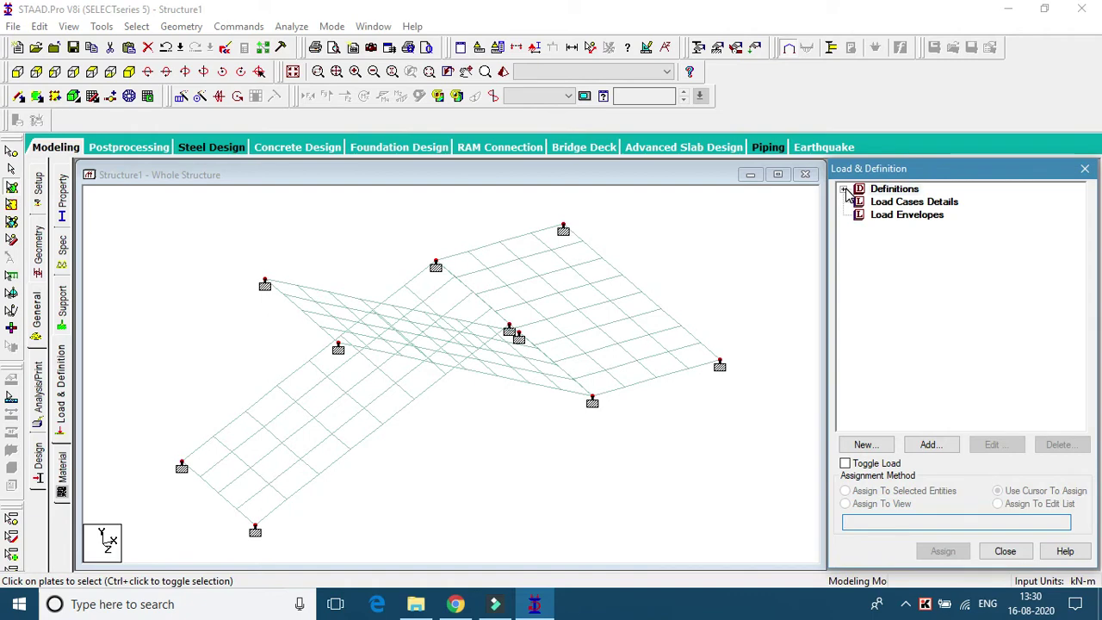
pyautogui.click(879, 203)
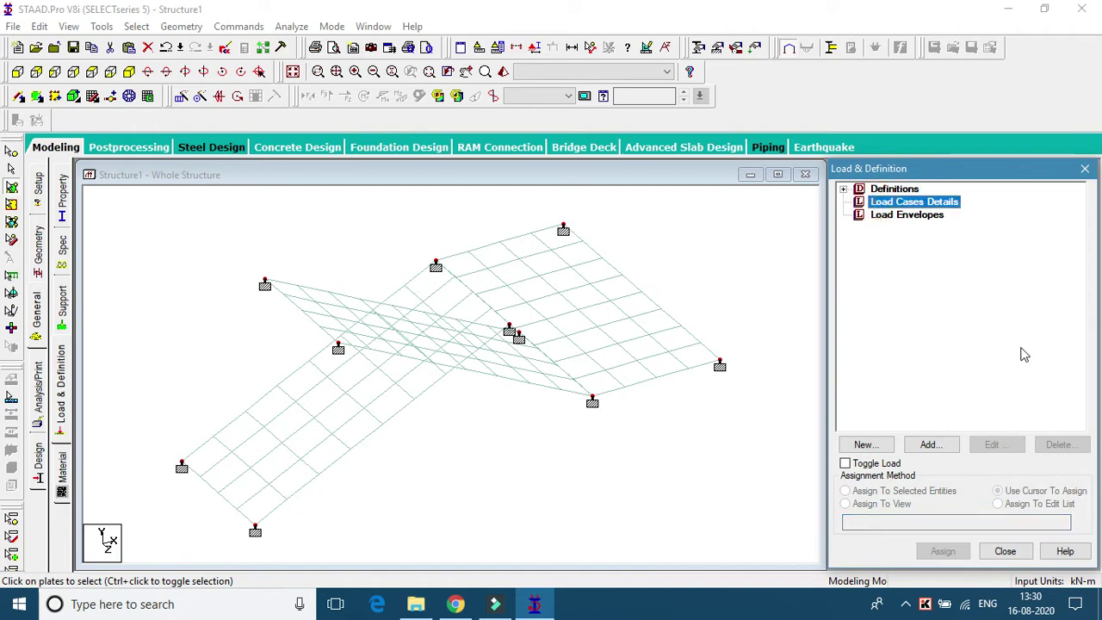
pyautogui.click(929, 446)
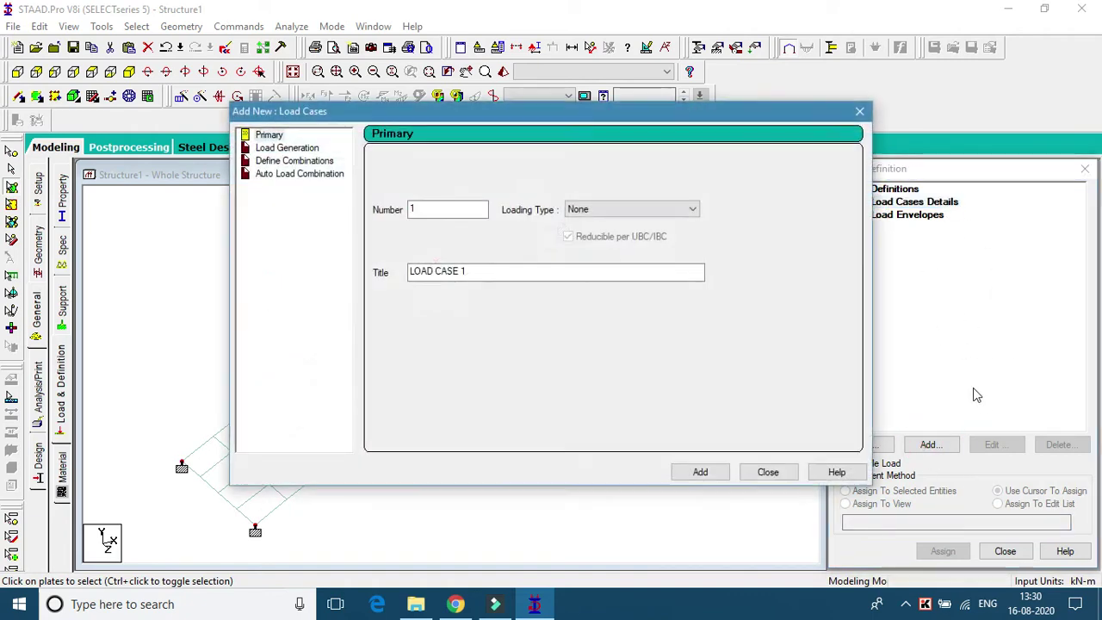
pyautogui.click(631, 209)
pyautogui.click(617, 223)
pyautogui.click(512, 276)
pyautogui.moveTo(490, 275); pyautogui.dragTo(300, 285)
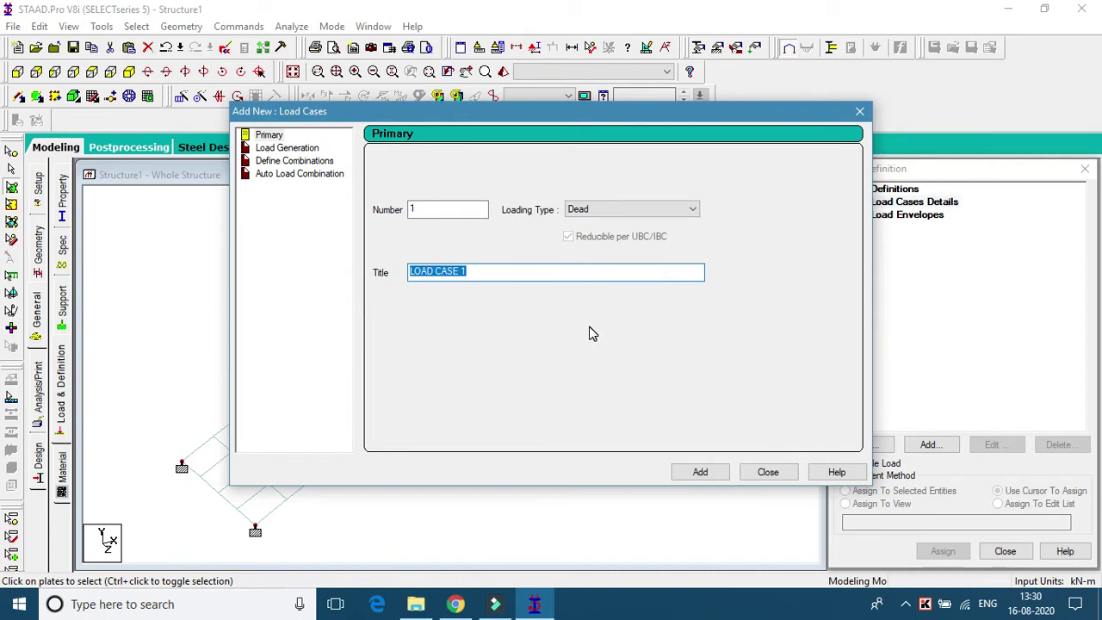
pyautogui.write('DL')
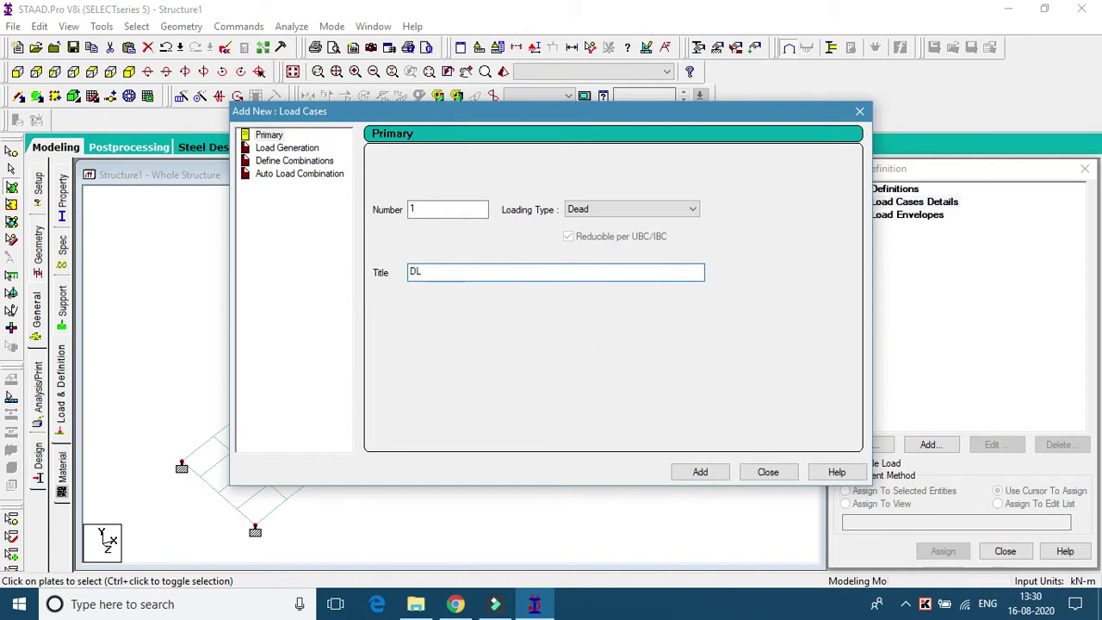
pyautogui.click(687, 473)
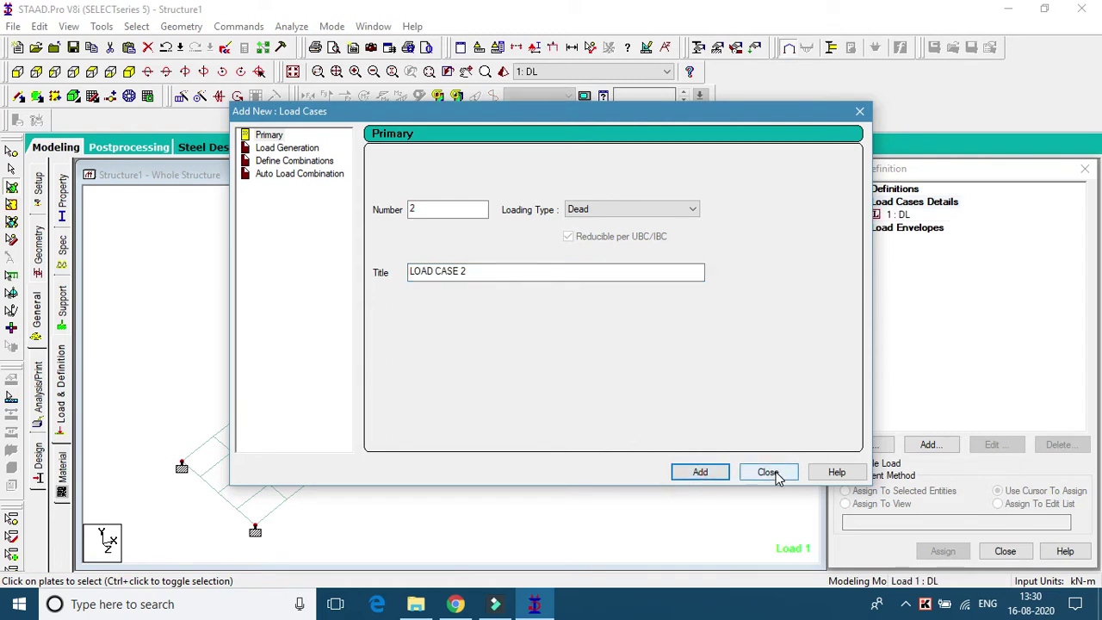
# Create primary load case 2 with loading type Live and the title LL, and finish adding load cases
pyautogui.click(652, 209)
pyautogui.click(638, 234)
pyautogui.moveTo(505, 270); pyautogui.dragTo(344, 284)
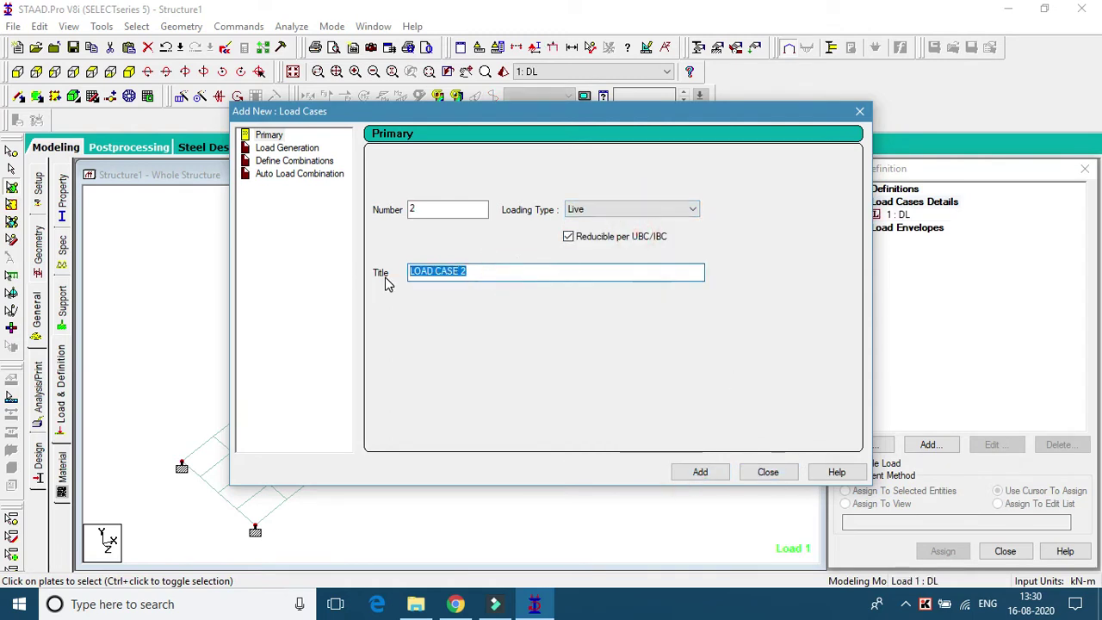
pyautogui.write('LL')
pyautogui.click(700, 472)
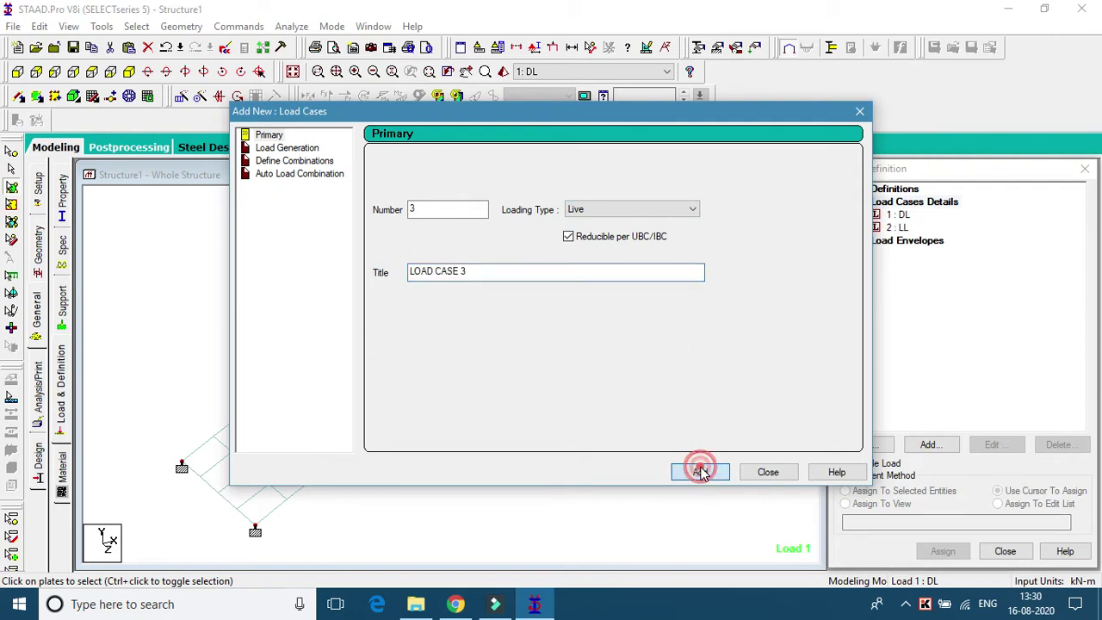
pyautogui.click(775, 473)
# Add a selfweight load in the Y direction with a factor of -1.5 to the DL load case
pyautogui.click(910, 215)
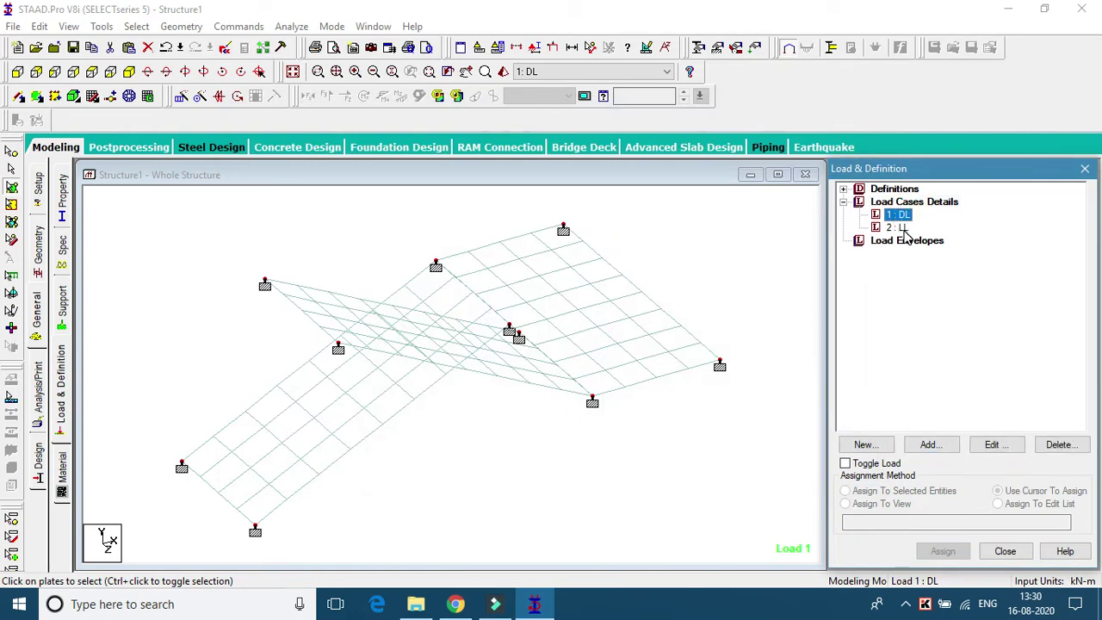
pyautogui.click(928, 444)
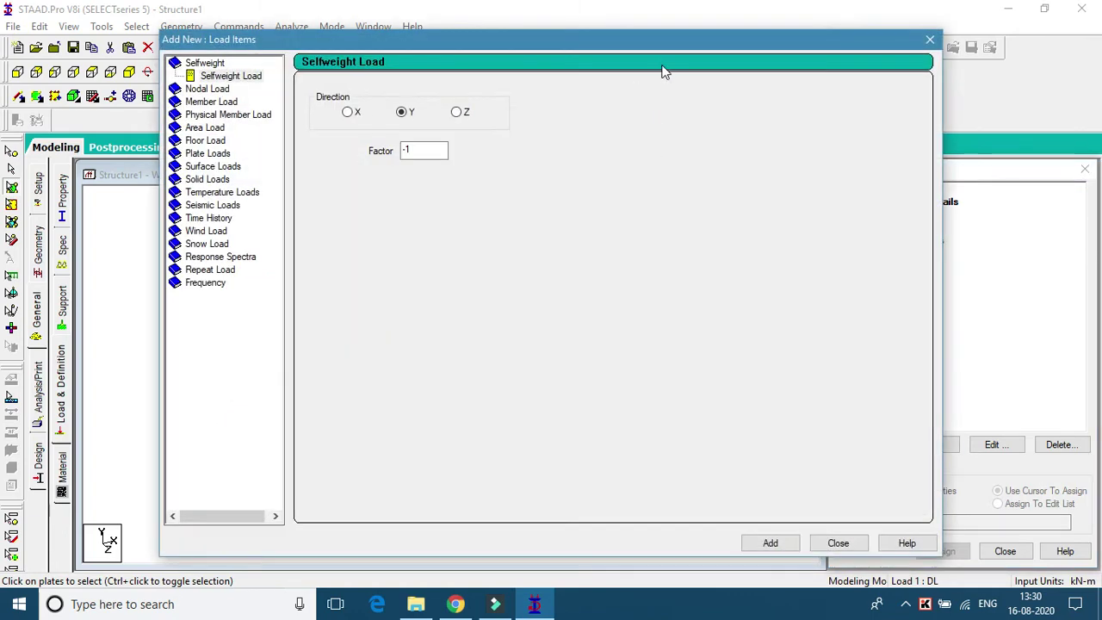
pyautogui.moveTo(653, 41); pyautogui.dragTo(664, 48)
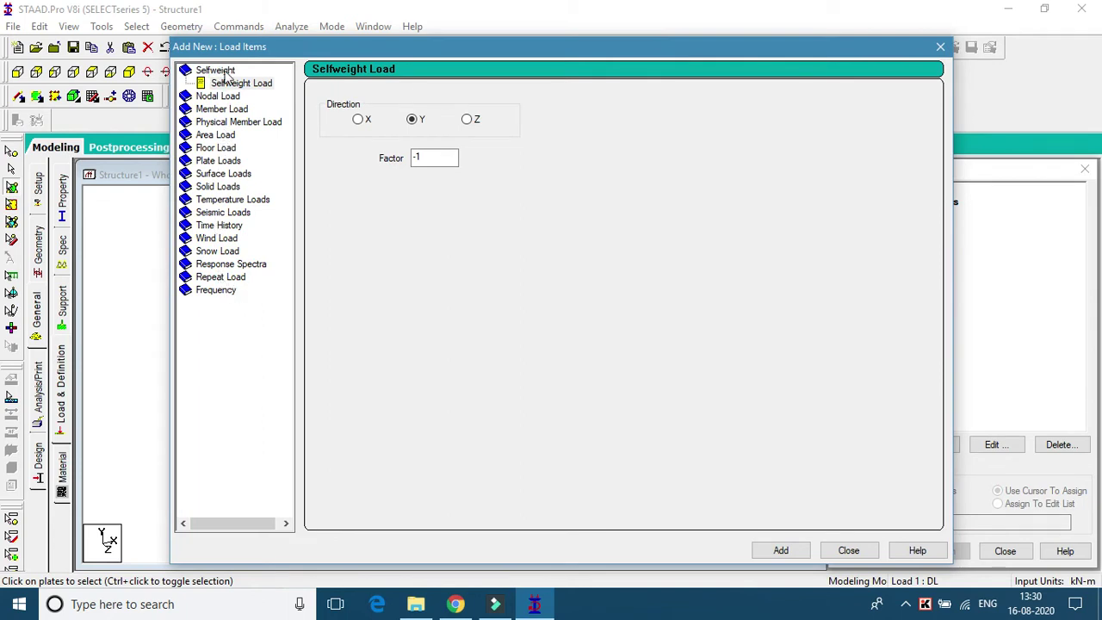
pyautogui.click(425, 159)
pyautogui.click(785, 551)
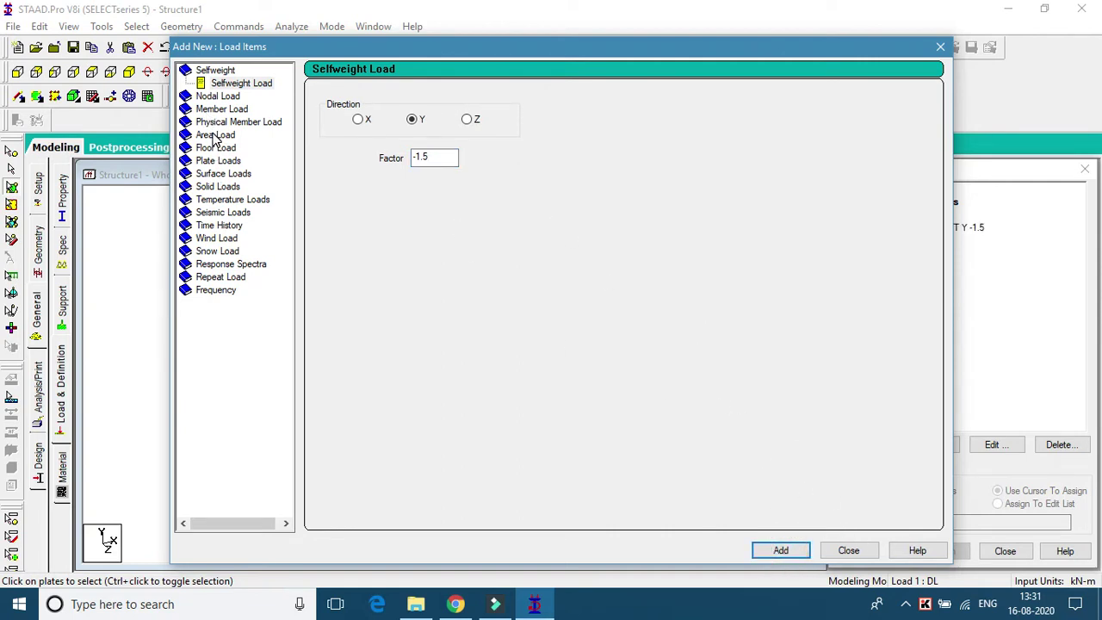
# Add a full-plate pressure of -7 kN/m2 in the GY direction to the DL load case
pyautogui.click(218, 161)
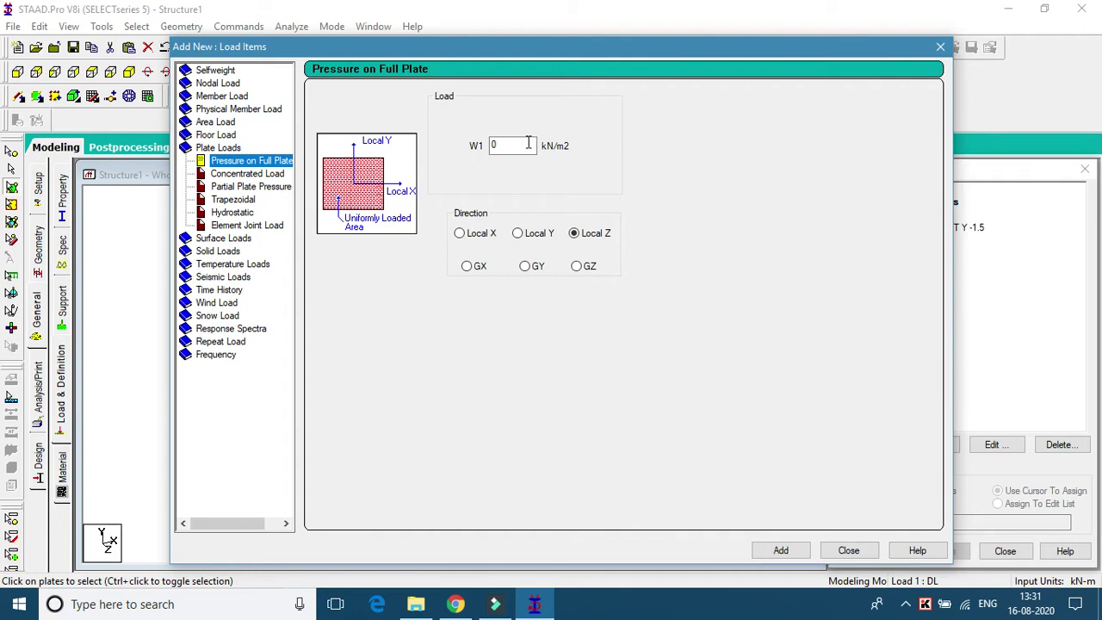
pyautogui.click(527, 143)
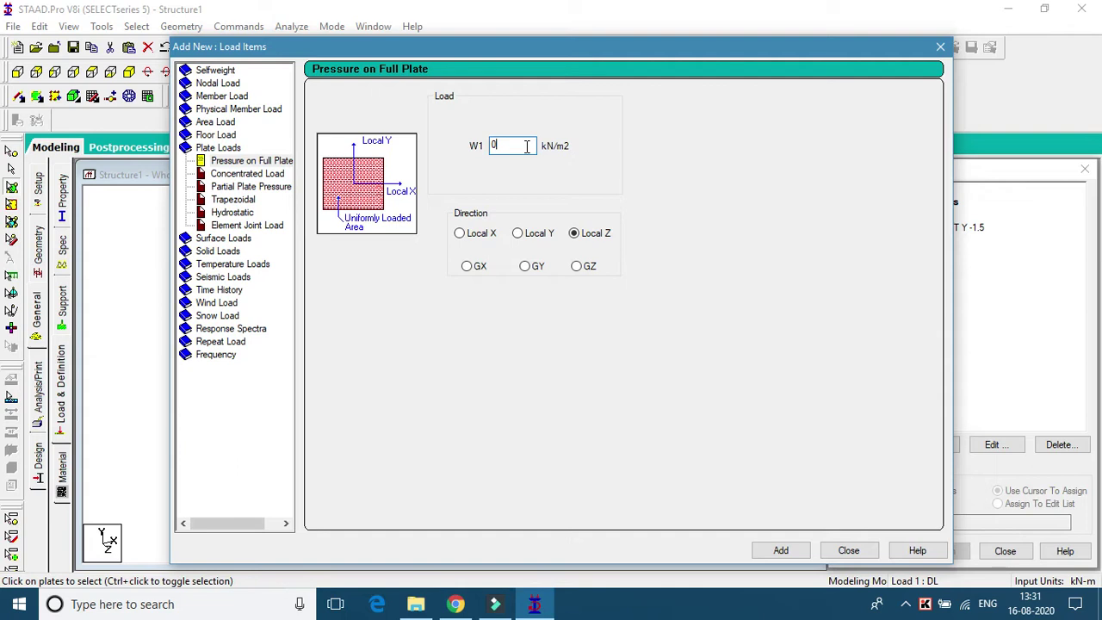
pyautogui.moveTo(526, 146); pyautogui.dragTo(490, 151)
pyautogui.write('5')
pyautogui.doubleClick(504, 146)
pyautogui.write('7')
pyautogui.click(492, 147)
pyautogui.write('-')
pyautogui.click(527, 267)
pyautogui.click(788, 550)
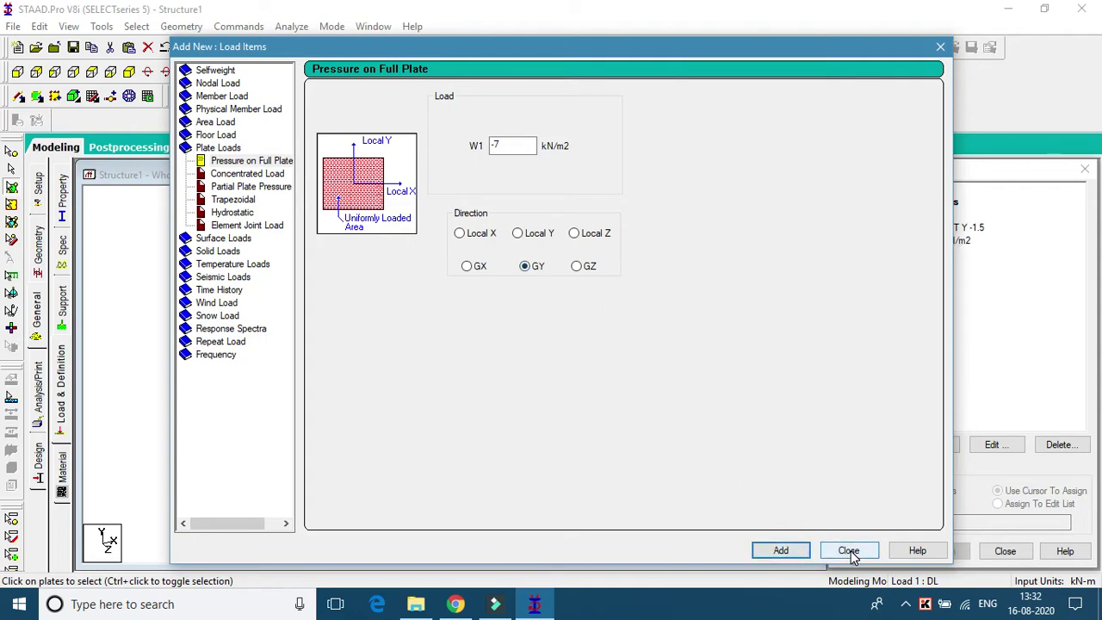
pyautogui.click(849, 551)
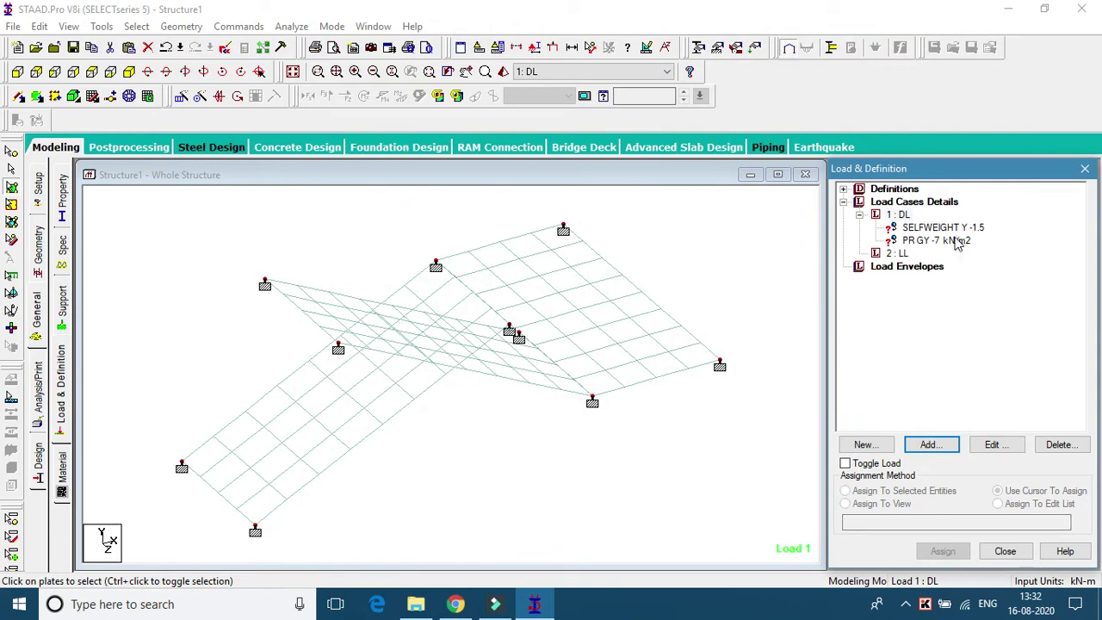
# Add a full-plate pressure of -5 kN/m2 in the GY direction to the LL load case
pyautogui.click(899, 253)
pyautogui.click(940, 445)
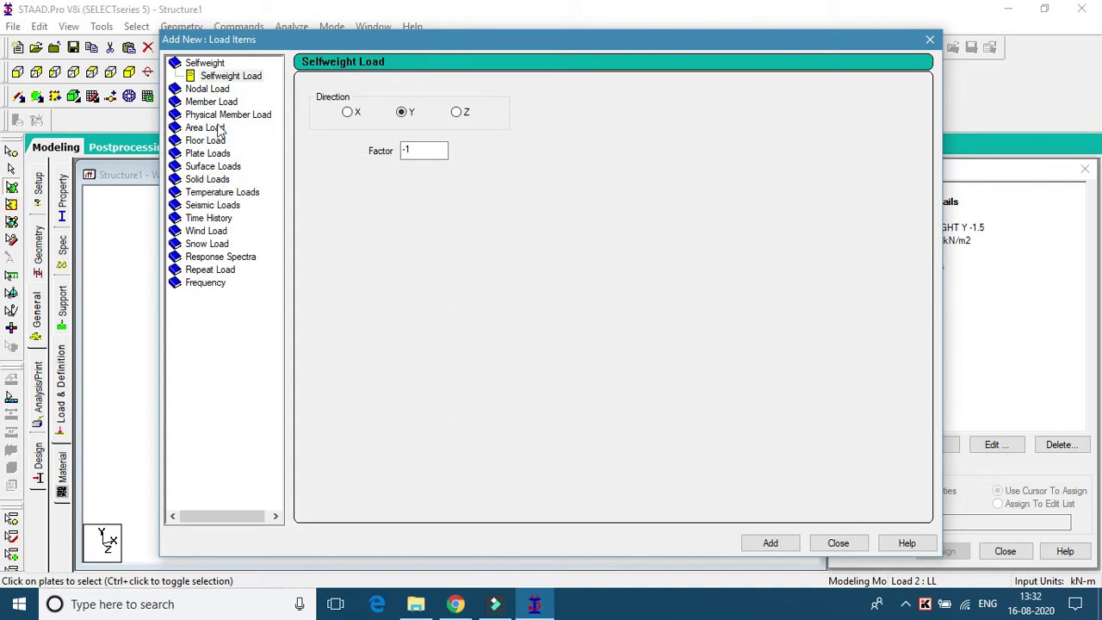
pyautogui.click(215, 178)
pyautogui.click(211, 153)
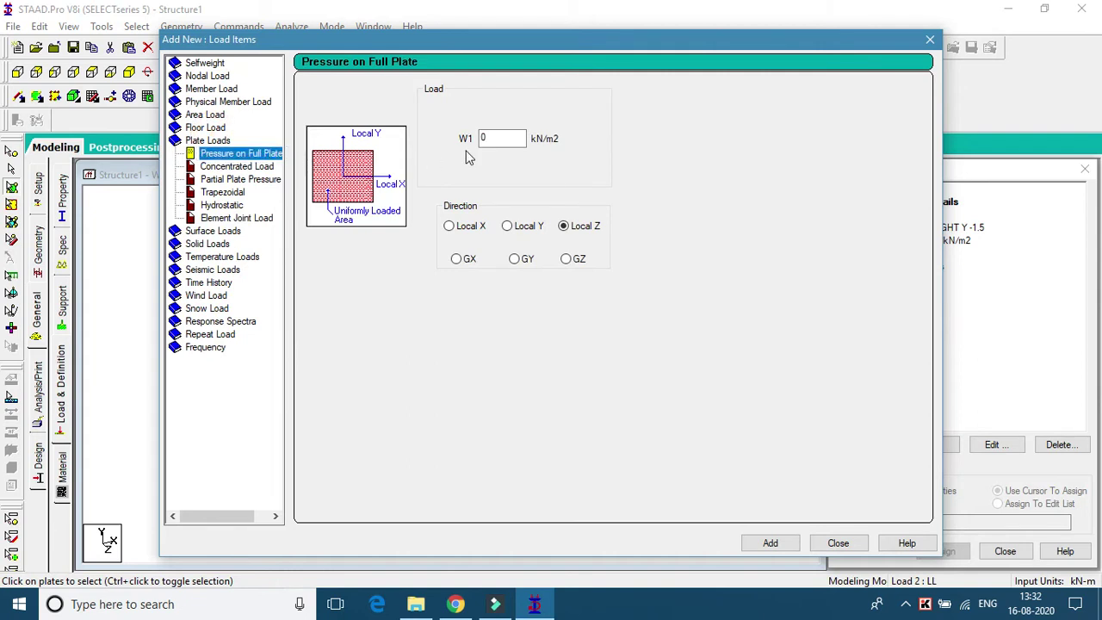
pyautogui.click(500, 139)
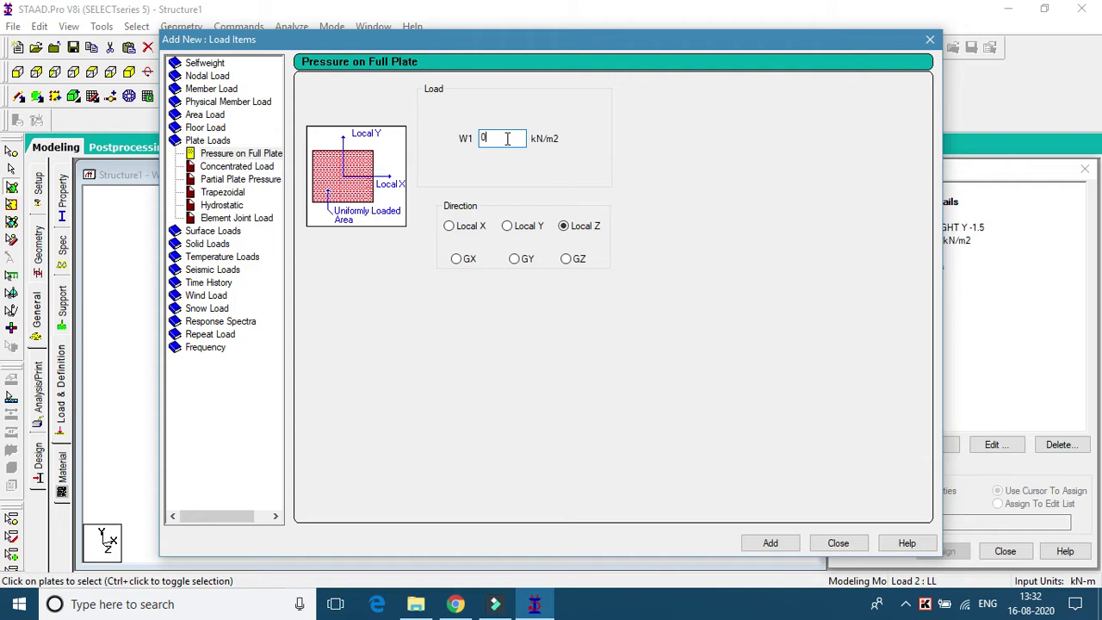
pyautogui.moveTo(507, 138); pyautogui.dragTo(466, 140)
pyautogui.click(482, 137)
pyautogui.write('-5')
pyautogui.click(514, 259)
pyautogui.click(791, 542)
pyautogui.click(835, 550)
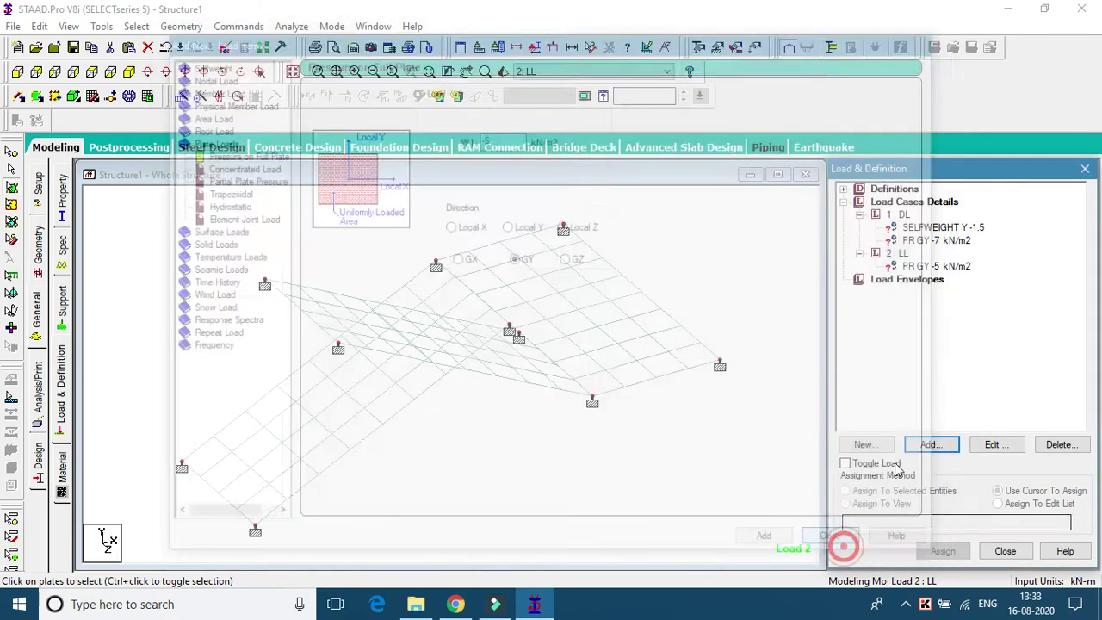
# Assign the selfweight Y -1.5 load of the DL case to the whole structure using Assign To View
pyautogui.click(906, 229)
pyautogui.moveTo(785, 296); pyautogui.dragTo(731, 304)
pyautogui.click(883, 504)
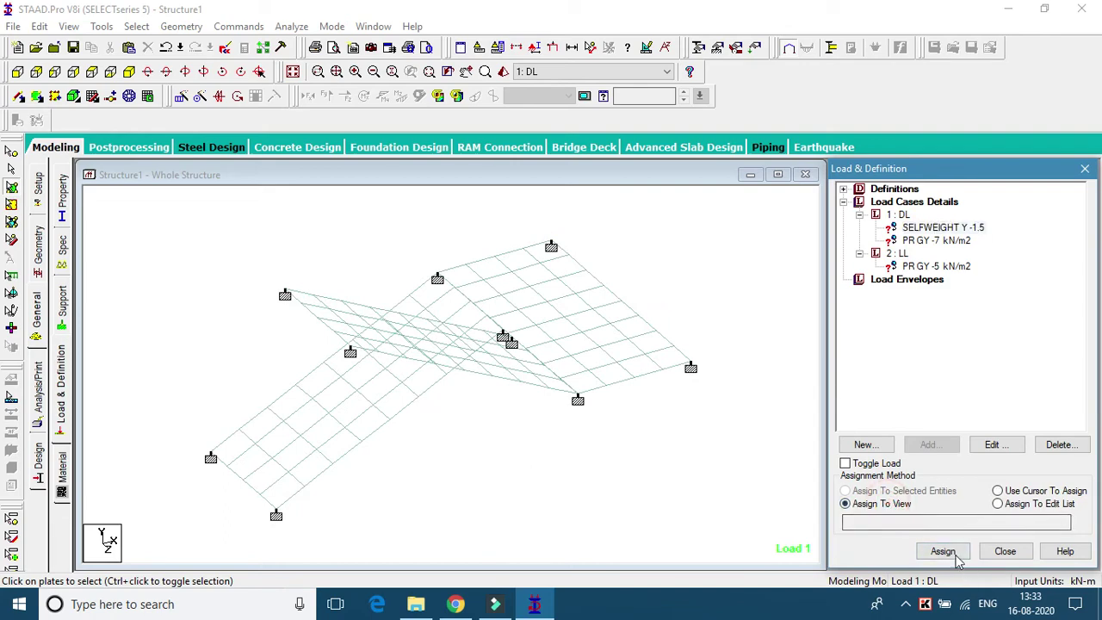
pyautogui.click(955, 555)
pyautogui.click(988, 404)
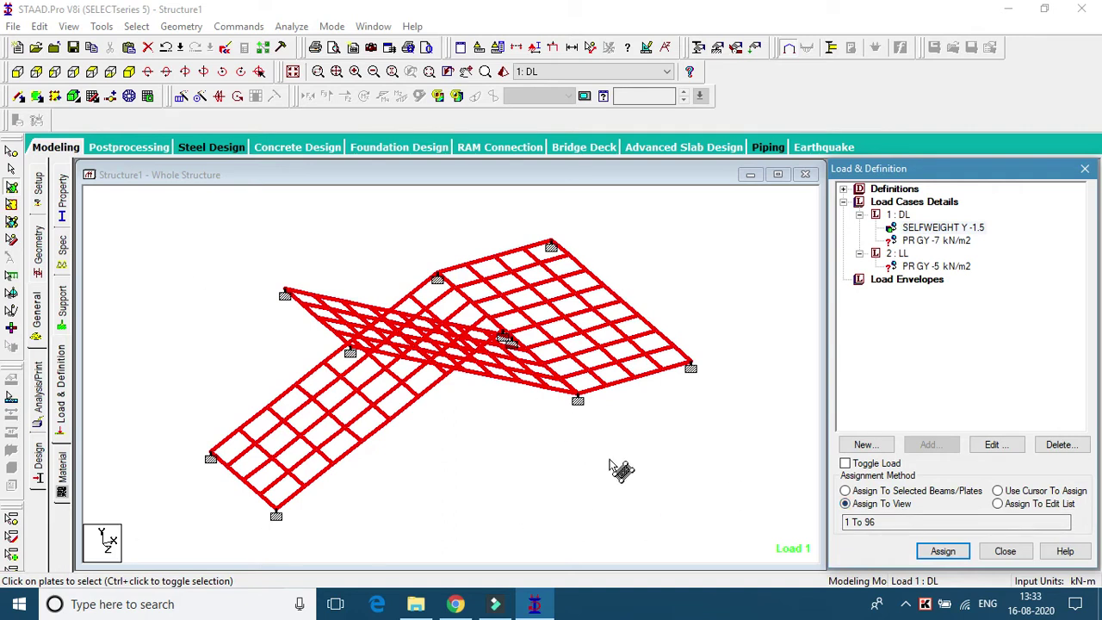
# Assign the GY -7 kN/m2 plate pressure of the DL case to all plates using Assign To View
pyautogui.click(950, 243)
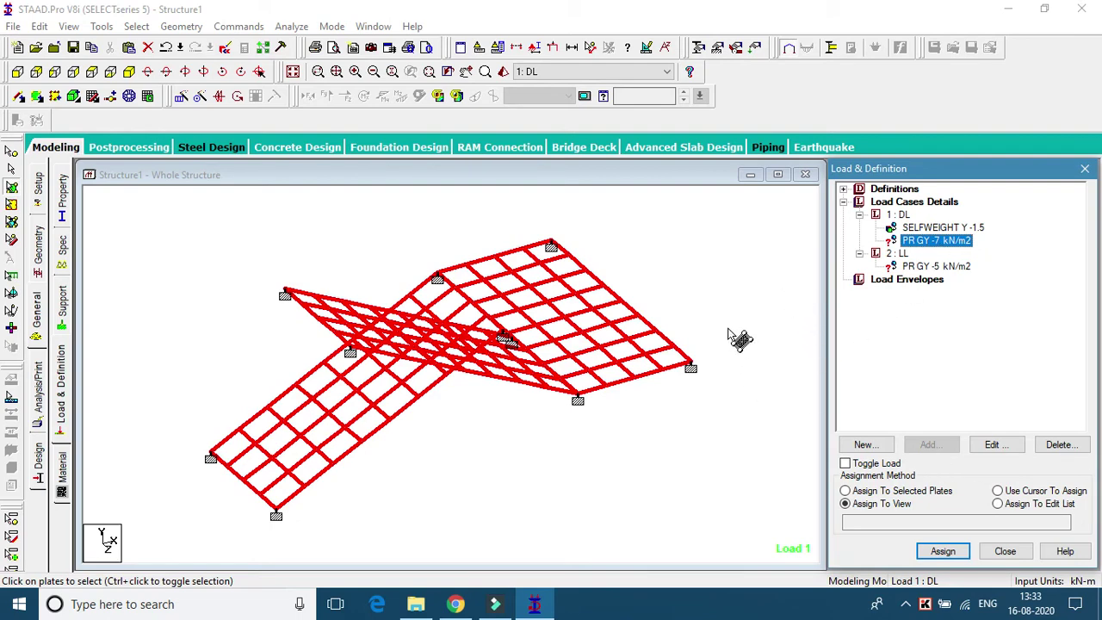
pyautogui.click(680, 303)
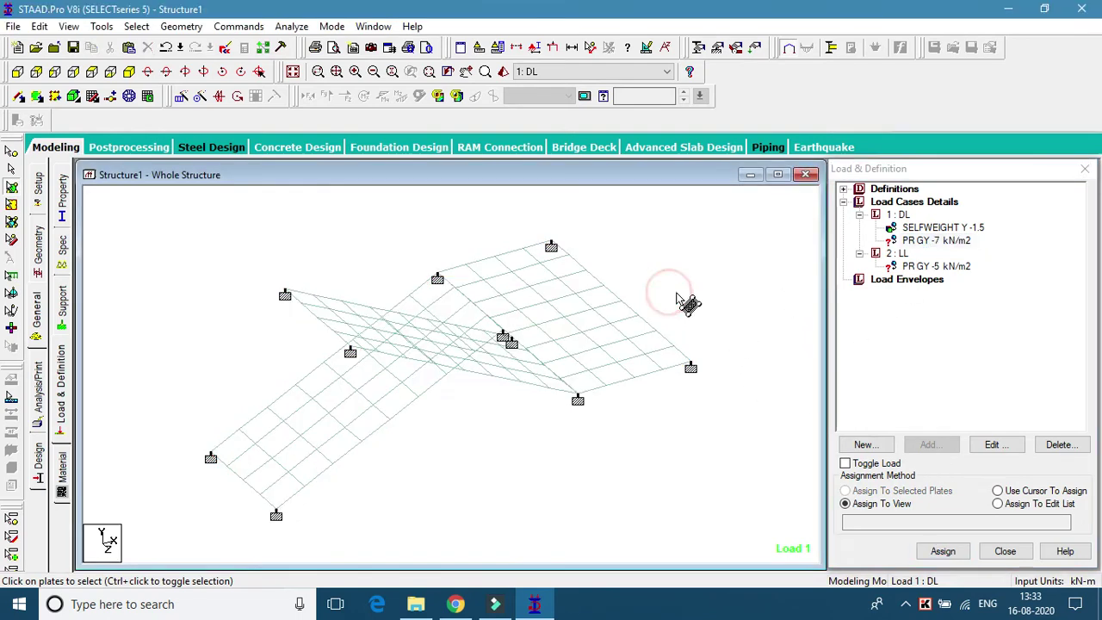
pyautogui.click(887, 506)
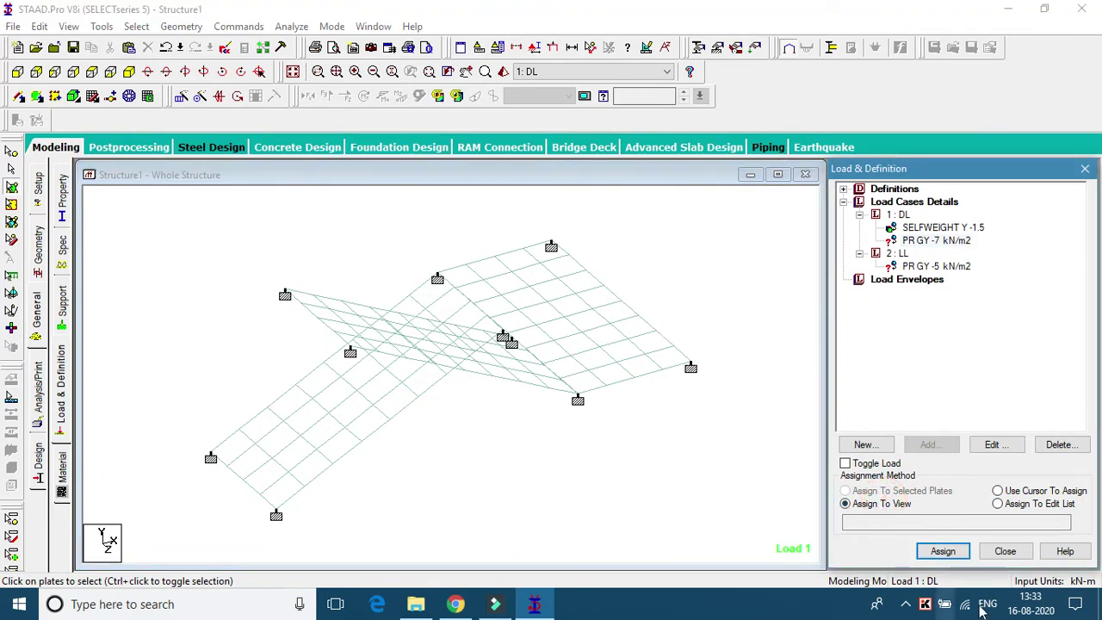
pyautogui.click(942, 551)
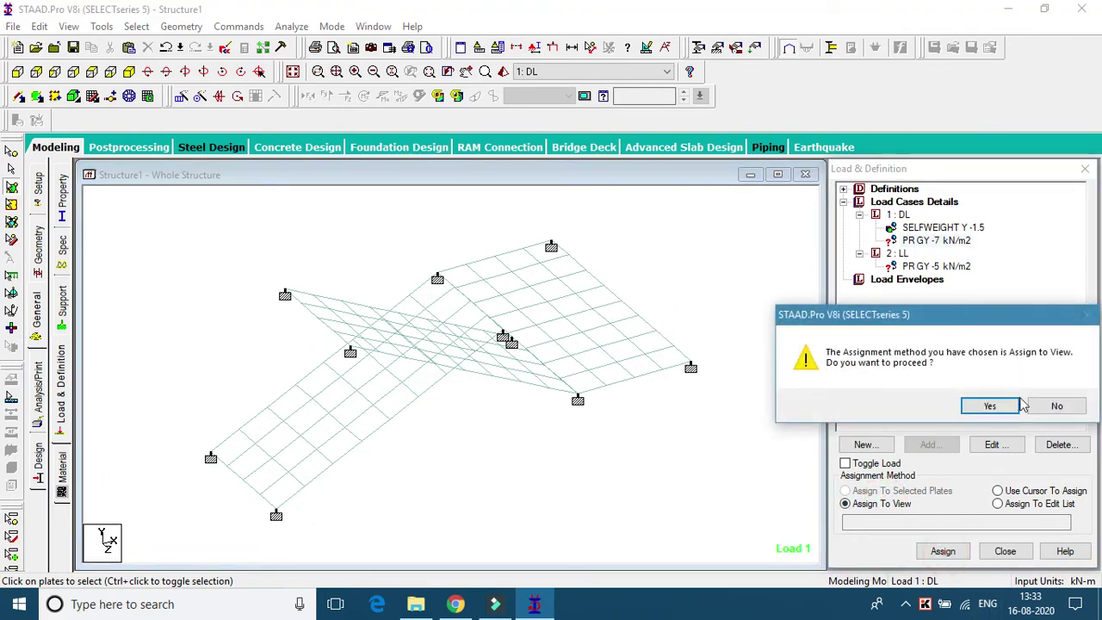
pyautogui.click(990, 406)
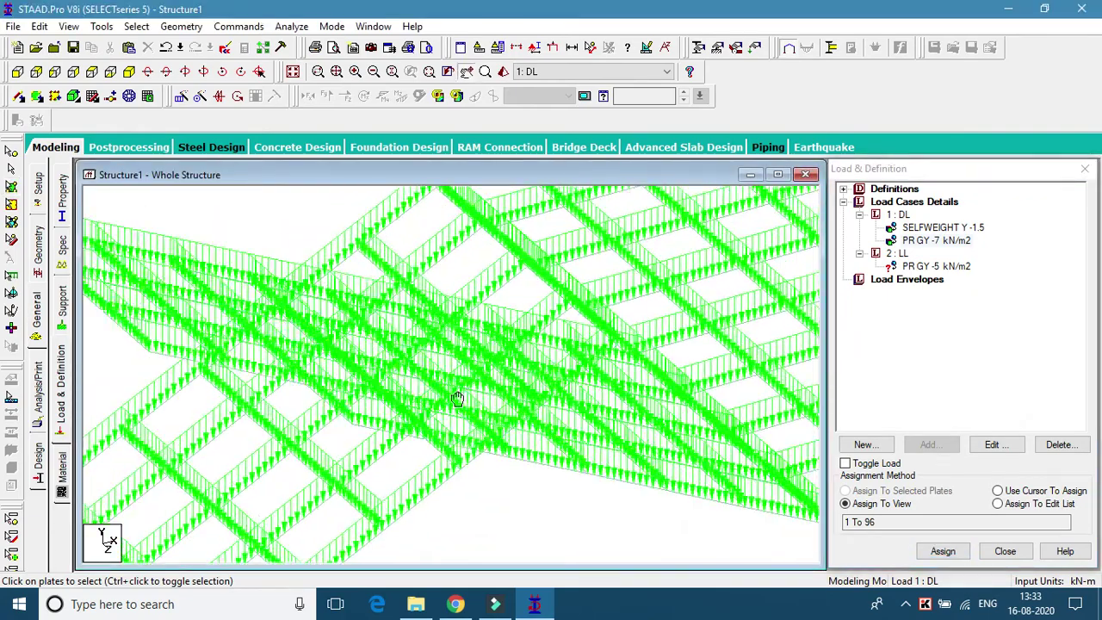
# Assign the GY -5 kN/m2 plate pressure of the LL case to all plates using Assign To View
pyautogui.moveTo(458, 398); pyautogui.dragTo(426, 365, button='middle')
pyautogui.scroll(2, 428, 334)
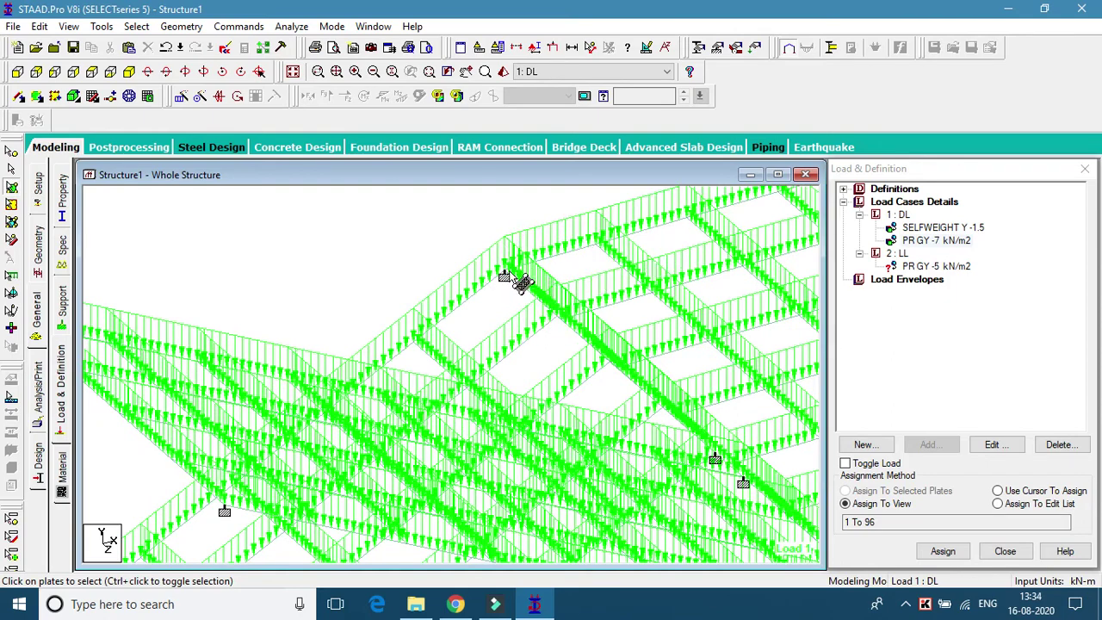
pyautogui.scroll(-5, 522, 274)
pyautogui.scroll(-4, 571, 452)
pyautogui.moveTo(604, 489); pyautogui.dragTo(549, 313, button='middle')
pyautogui.scroll(-2, 557, 317)
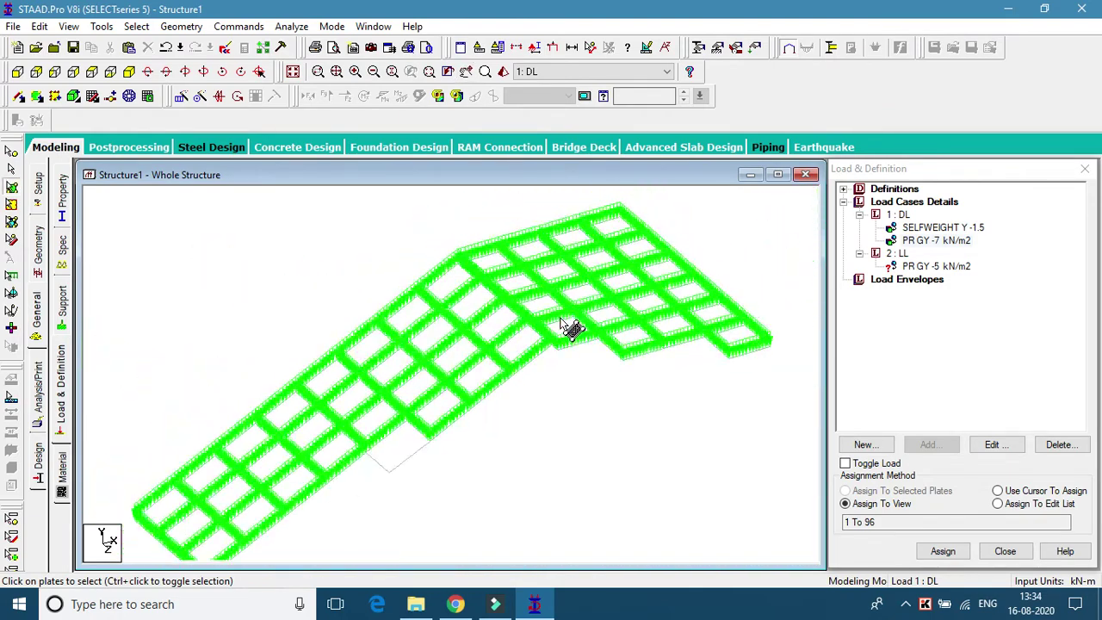
pyautogui.click(924, 270)
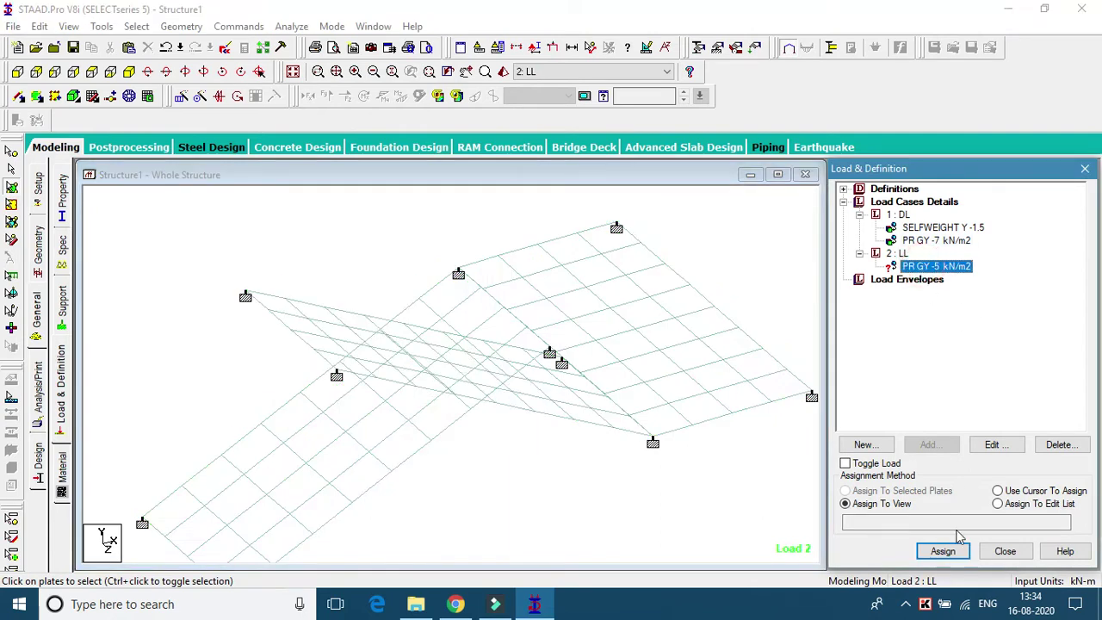
pyautogui.click(898, 507)
pyautogui.click(943, 549)
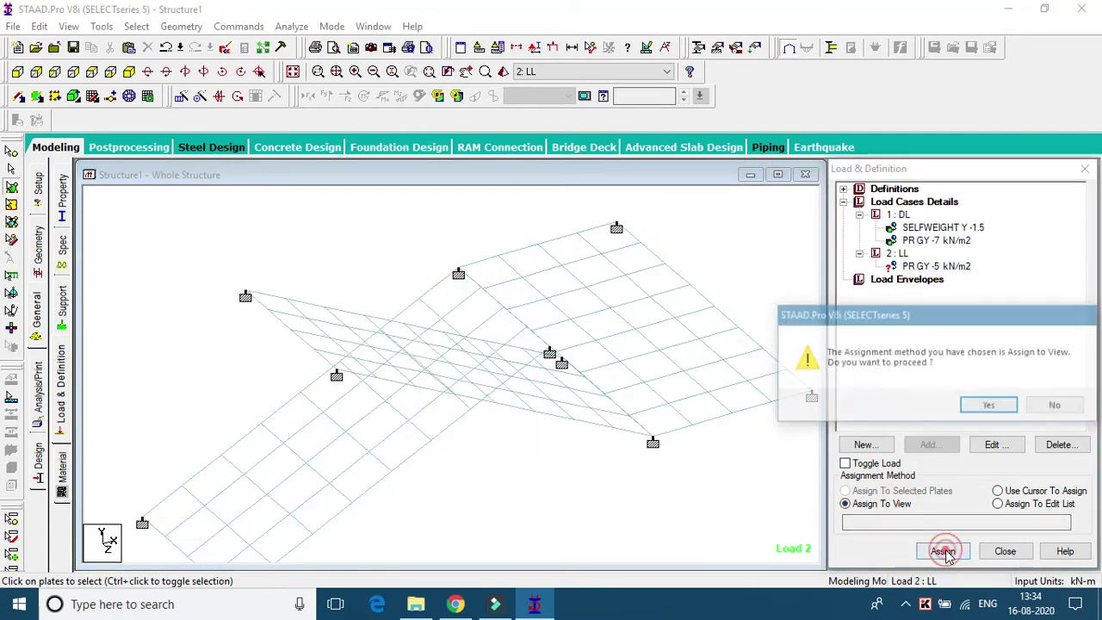
pyautogui.click(990, 406)
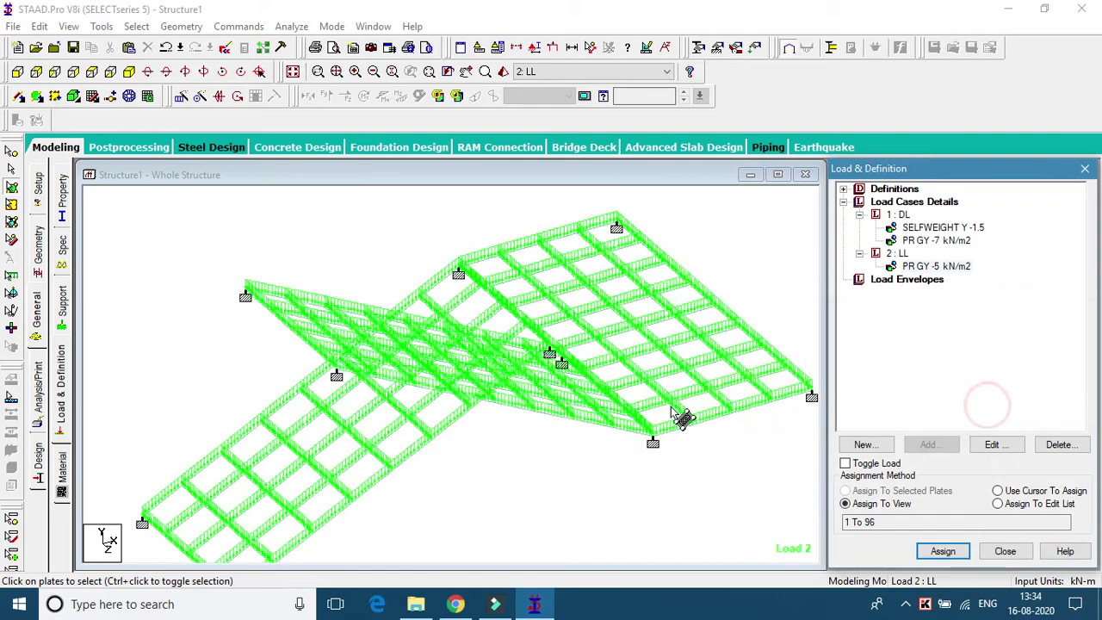
# Examine how the live-load pressure is applied over the plates of both stair flights and the landing
pyautogui.scroll(2, 470, 249)
pyautogui.moveTo(463, 243); pyautogui.dragTo(483, 406, button='middle')
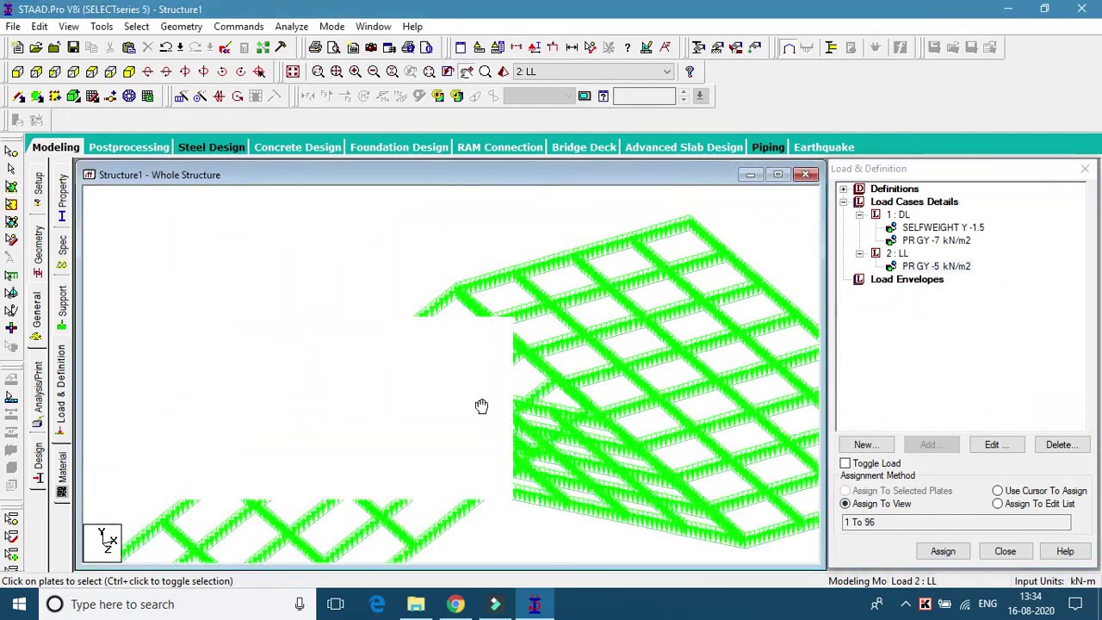
pyautogui.scroll(2, 461, 338)
pyautogui.scroll(1, 459, 336)
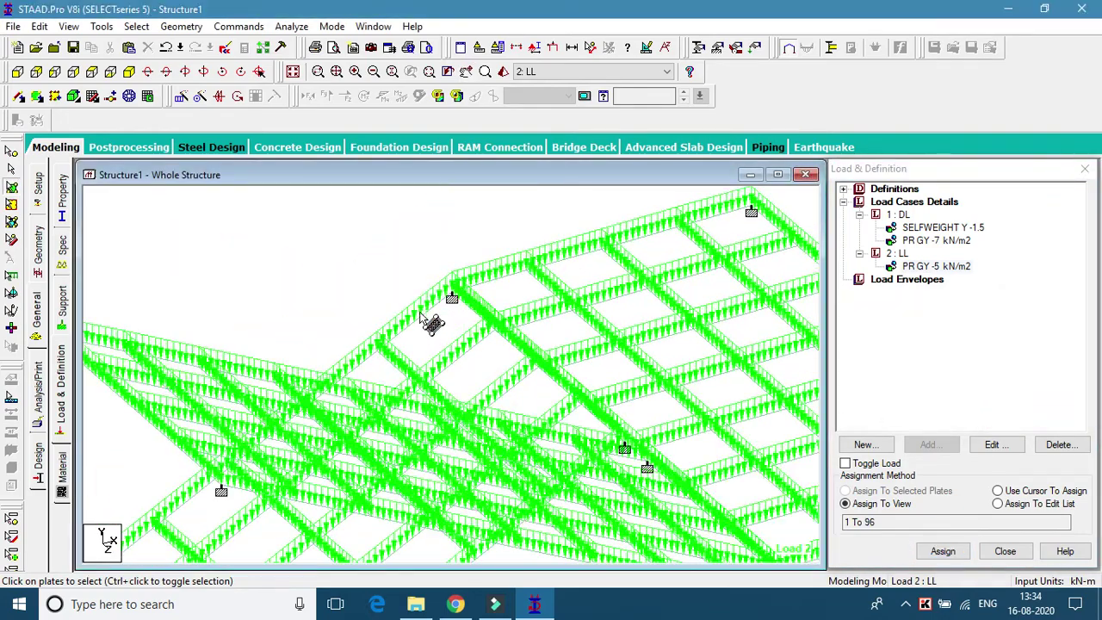
pyautogui.scroll(-4, 418, 308)
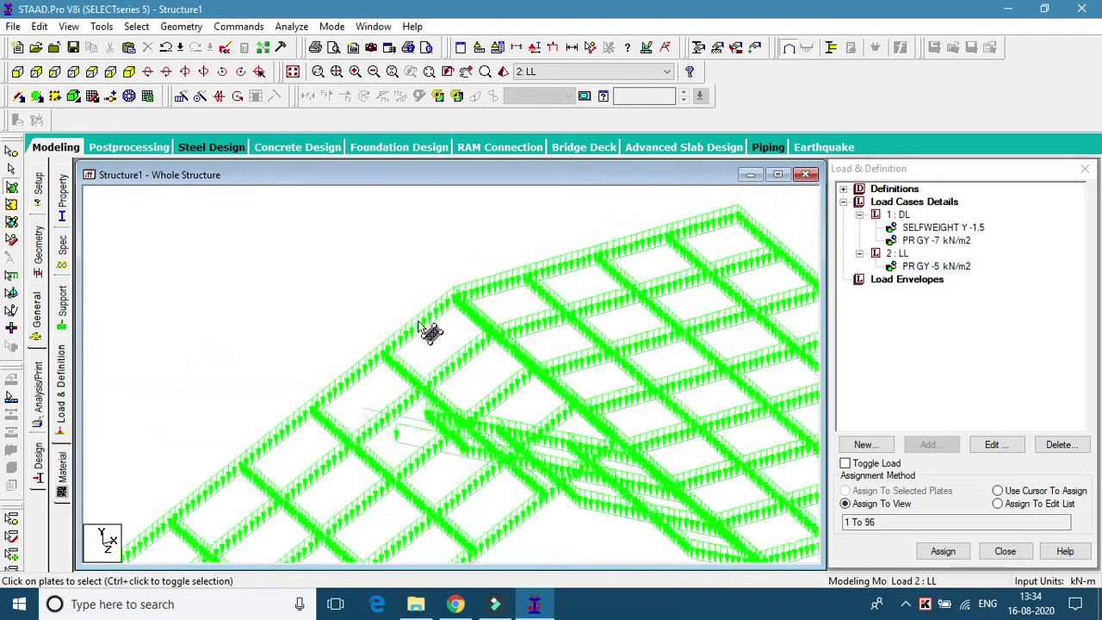
pyautogui.scroll(-3, 455, 368)
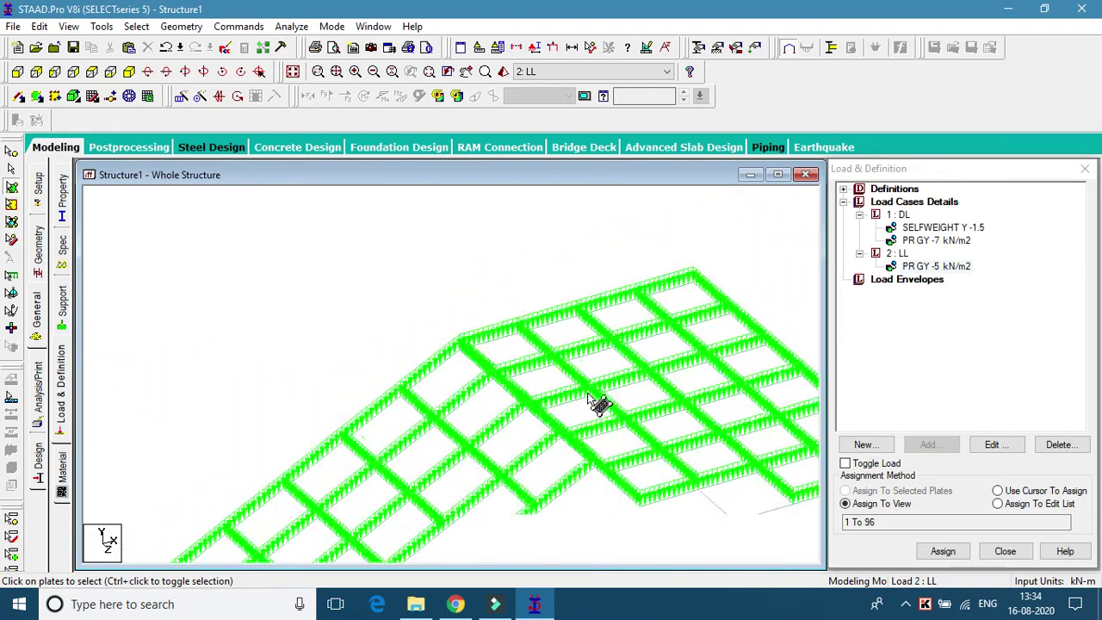
pyautogui.moveTo(602, 447); pyautogui.dragTo(612, 290, button='middle')
pyautogui.scroll(-3, 590, 301)
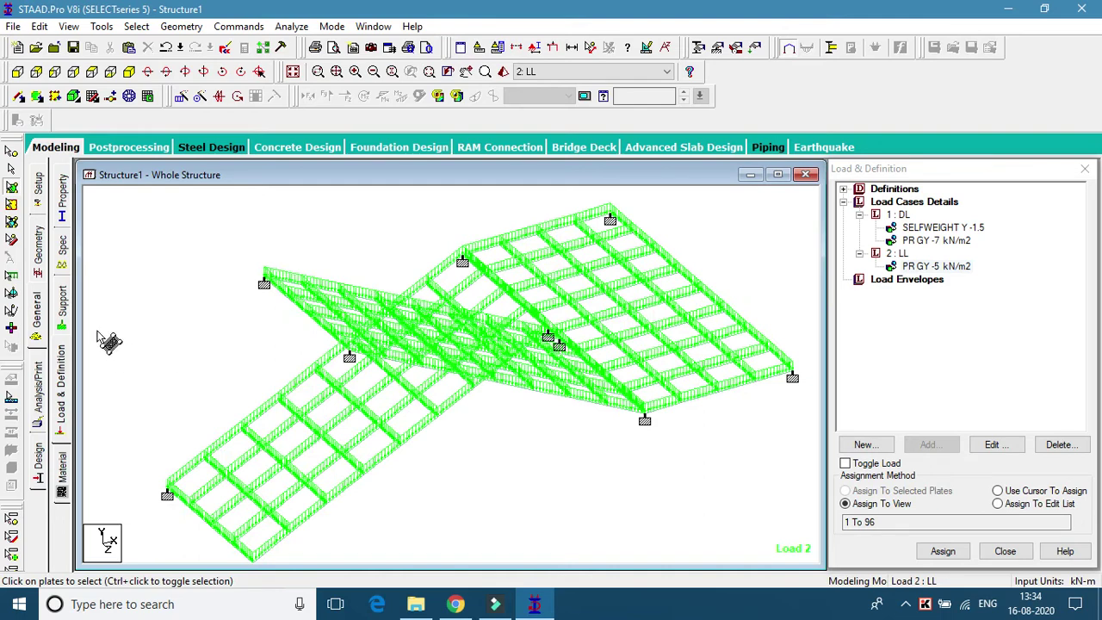
pyautogui.scroll(-1, 215, 415)
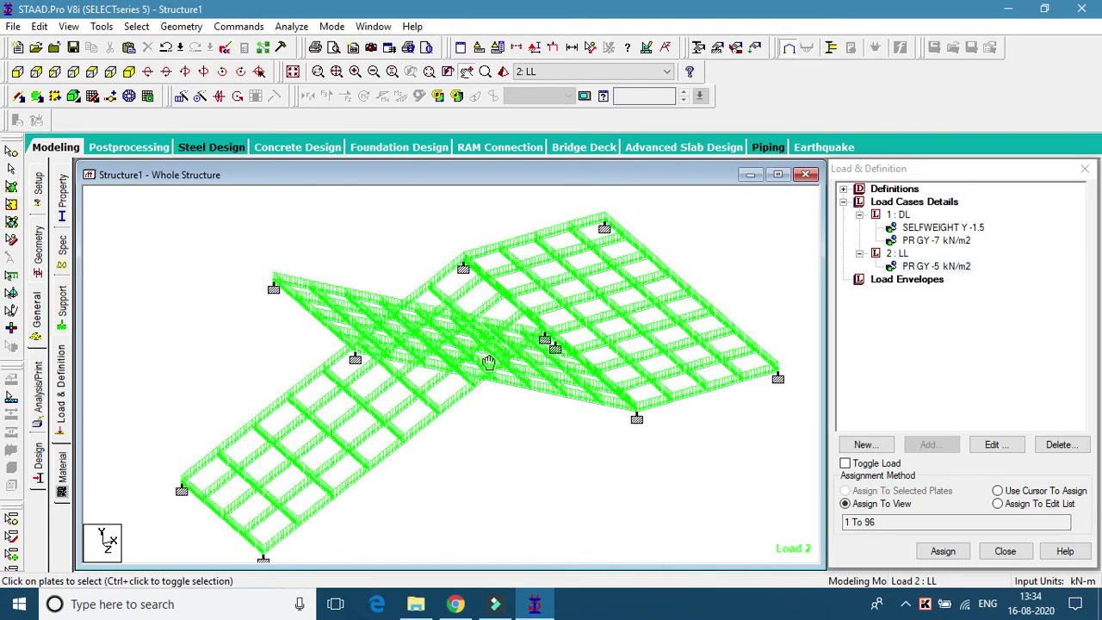
# Add a Perform Analysis command with the print option All and finish defining analysis commands
pyautogui.click(37, 401)
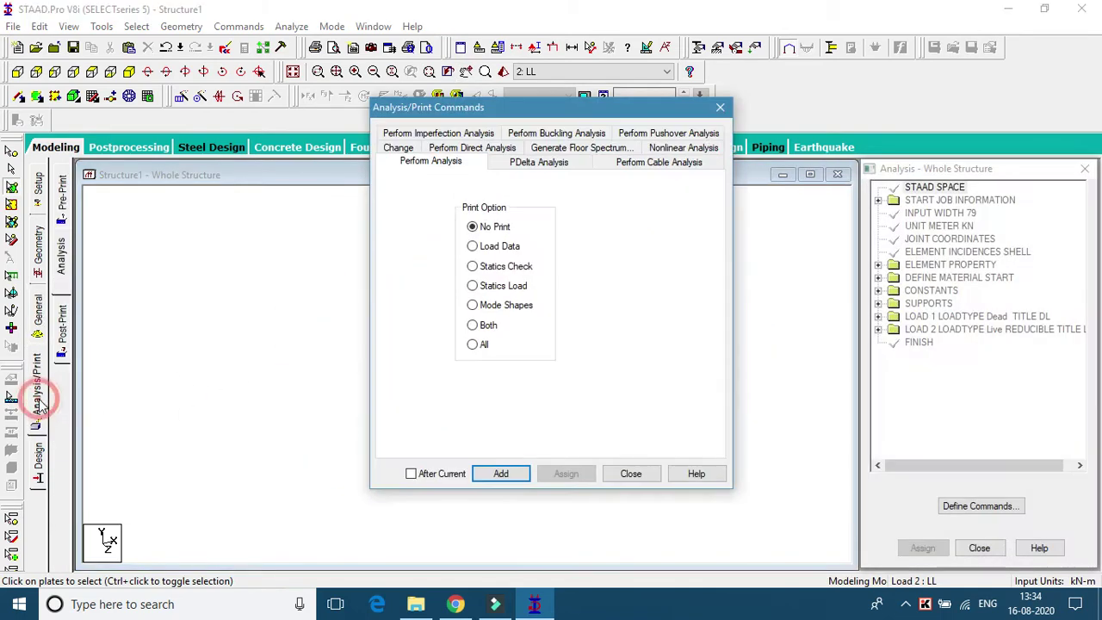
pyautogui.click(473, 344)
pyautogui.click(502, 473)
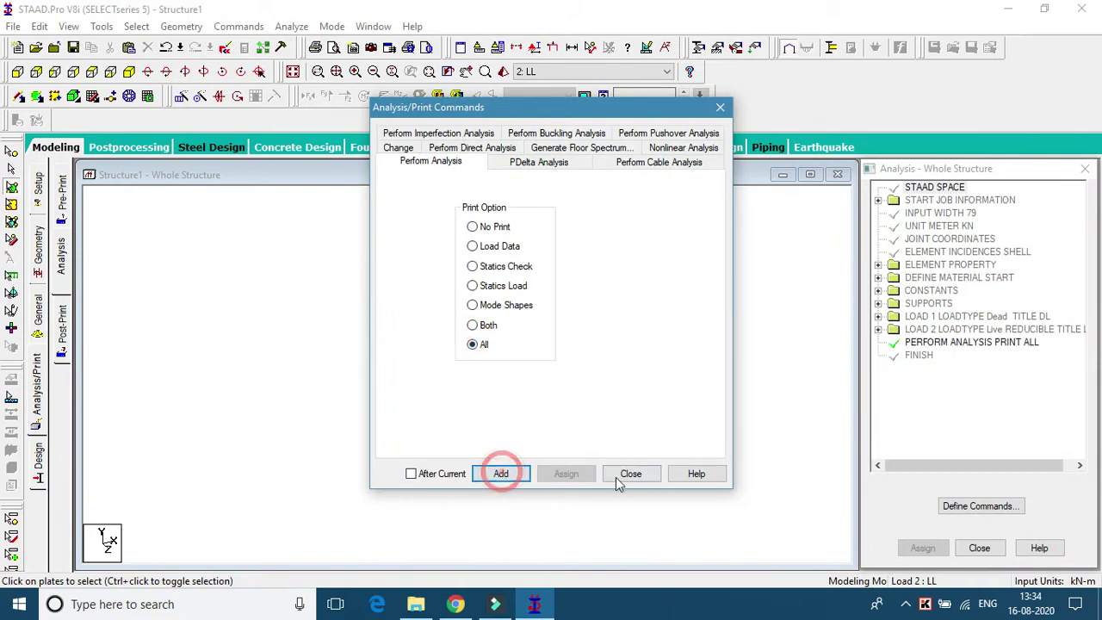
pyautogui.click(625, 474)
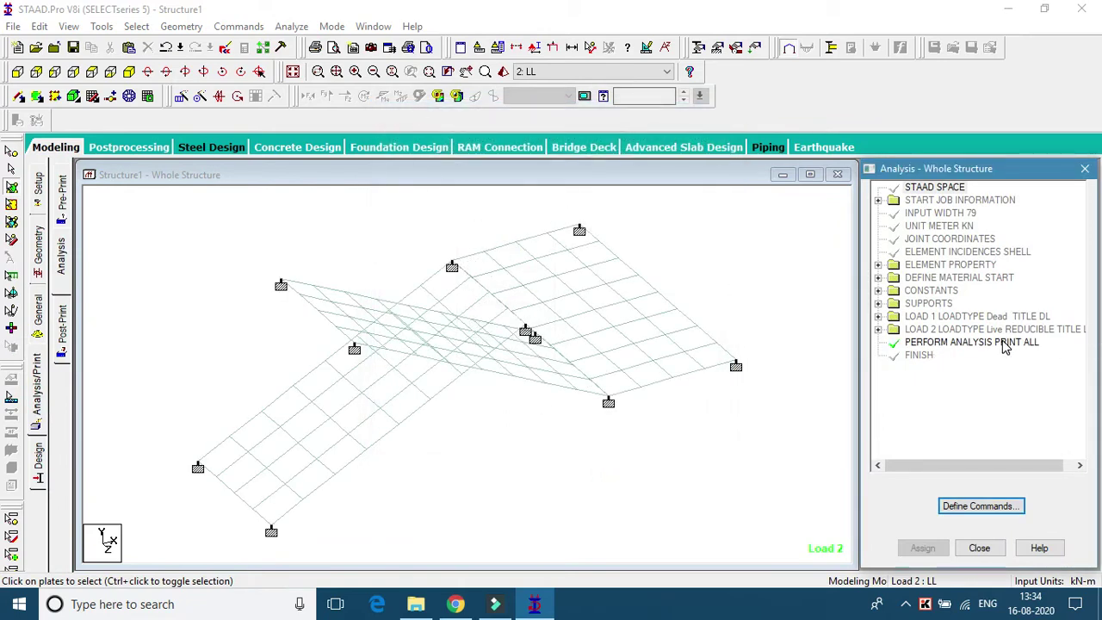
# Save the modified structure and run the analysis
pyautogui.click(291, 27)
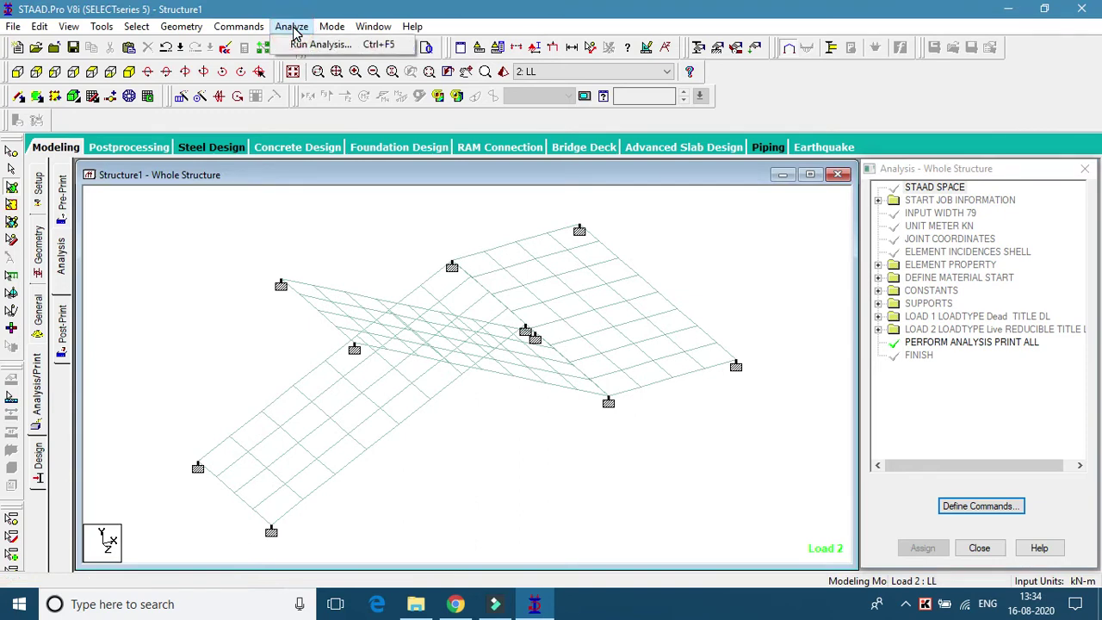
pyautogui.click(351, 45)
pyautogui.click(548, 331)
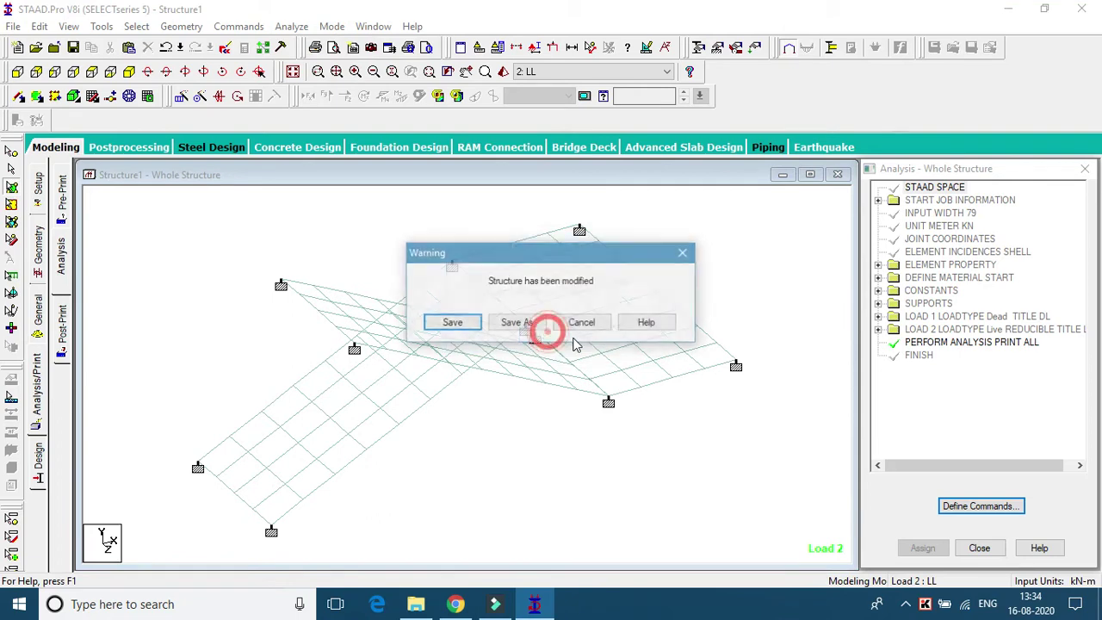
pyautogui.click(454, 323)
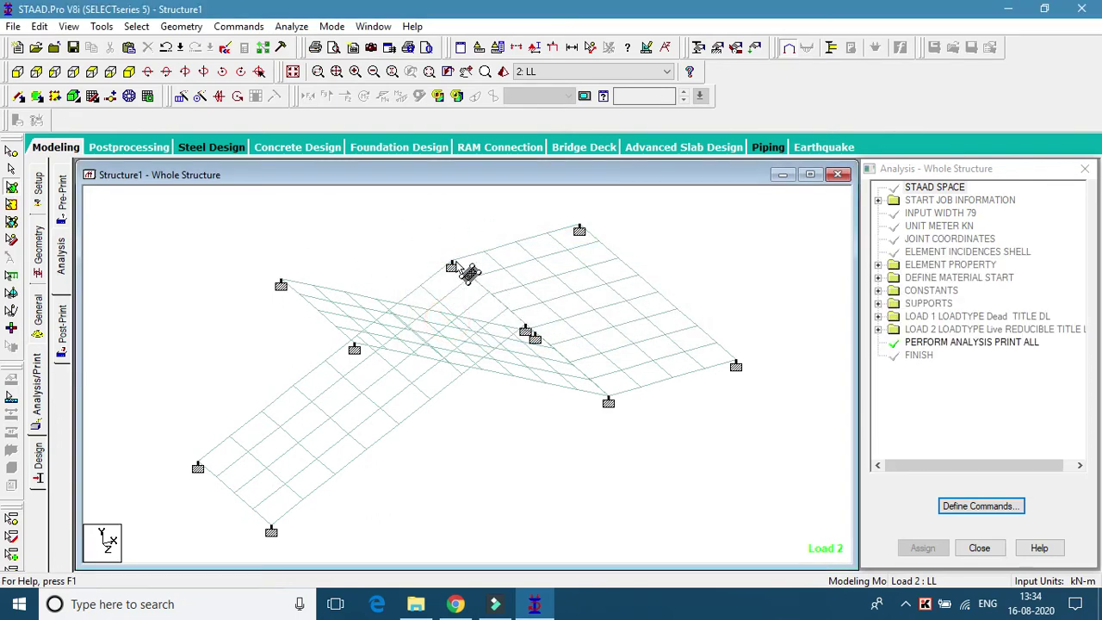
pyautogui.click(291, 26)
pyautogui.click(320, 45)
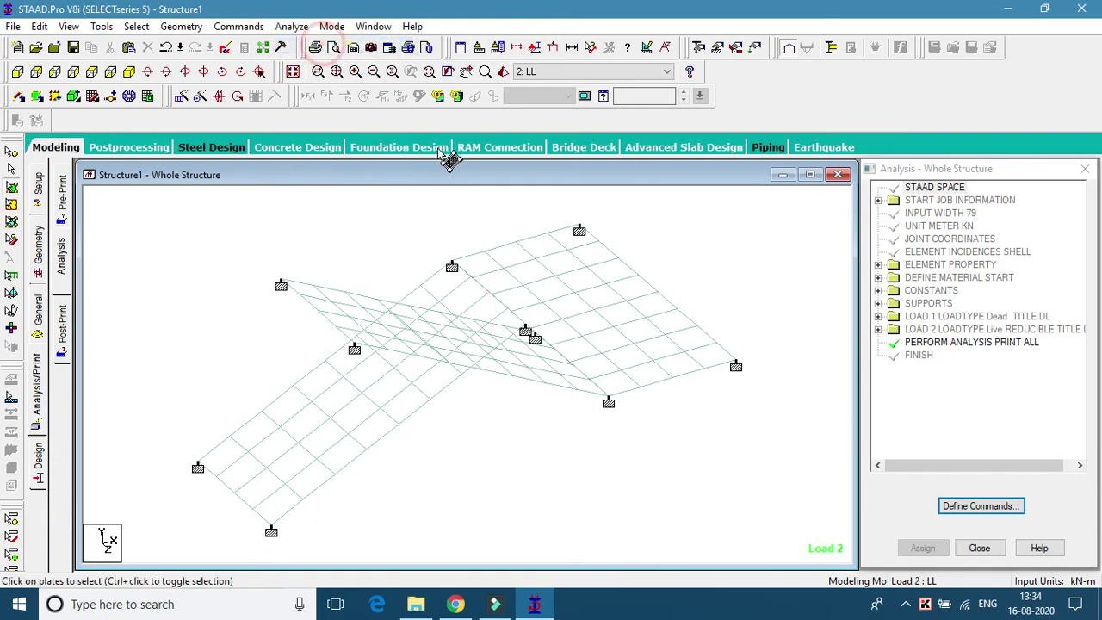
pyautogui.click(431, 215)
pyautogui.click(458, 222)
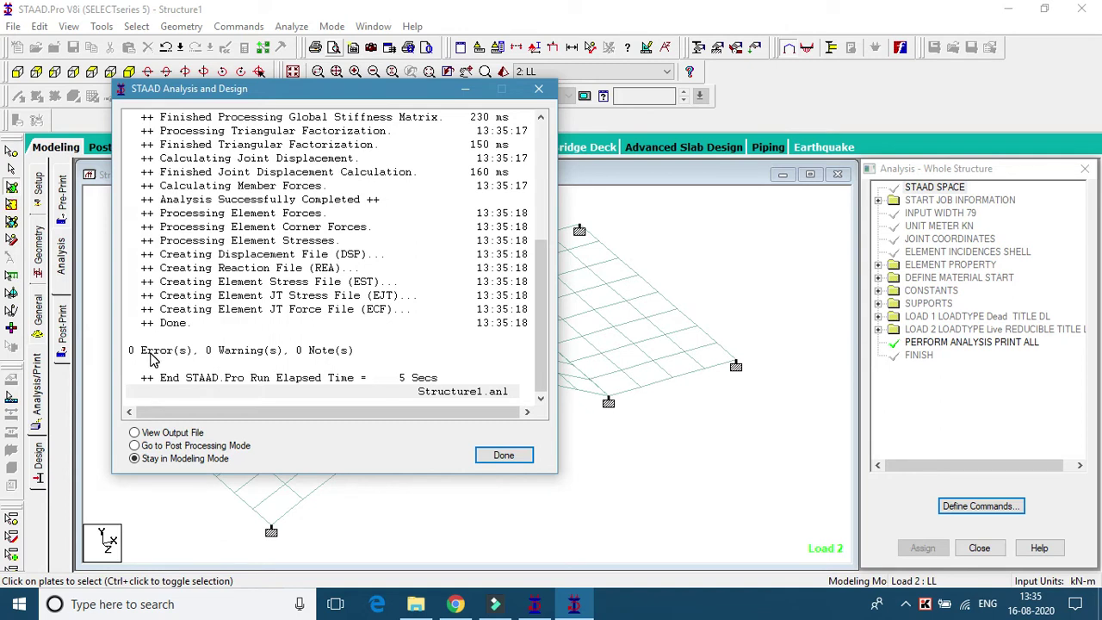
# Open the analysis output file and examine the applied load, reaction and maximum displacement summaries for load case 1
pyautogui.click(176, 434)
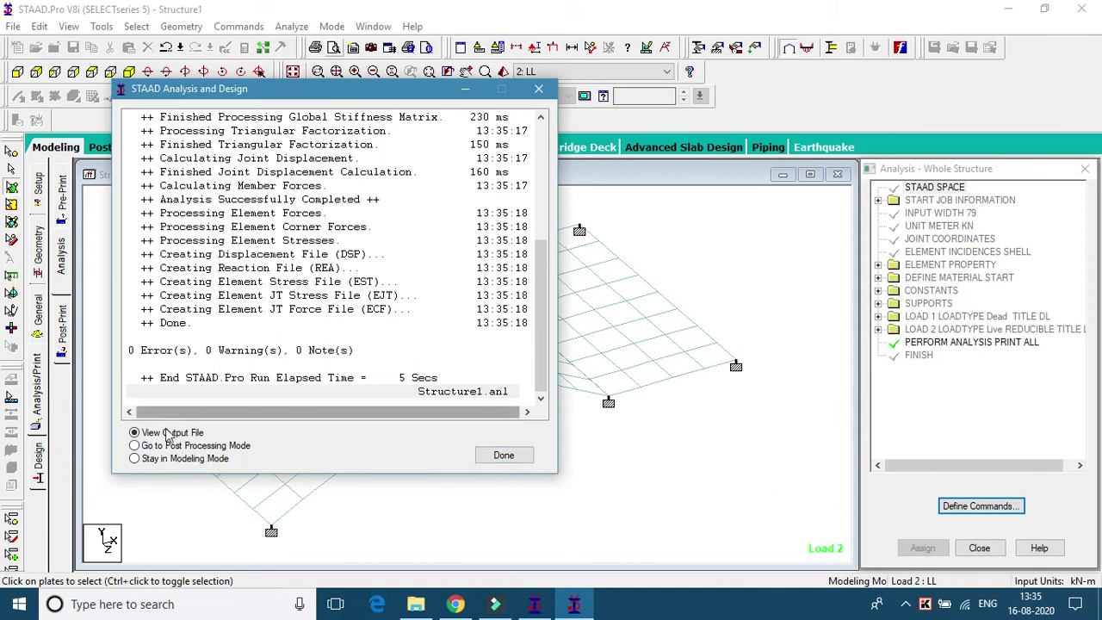
pyautogui.click(510, 453)
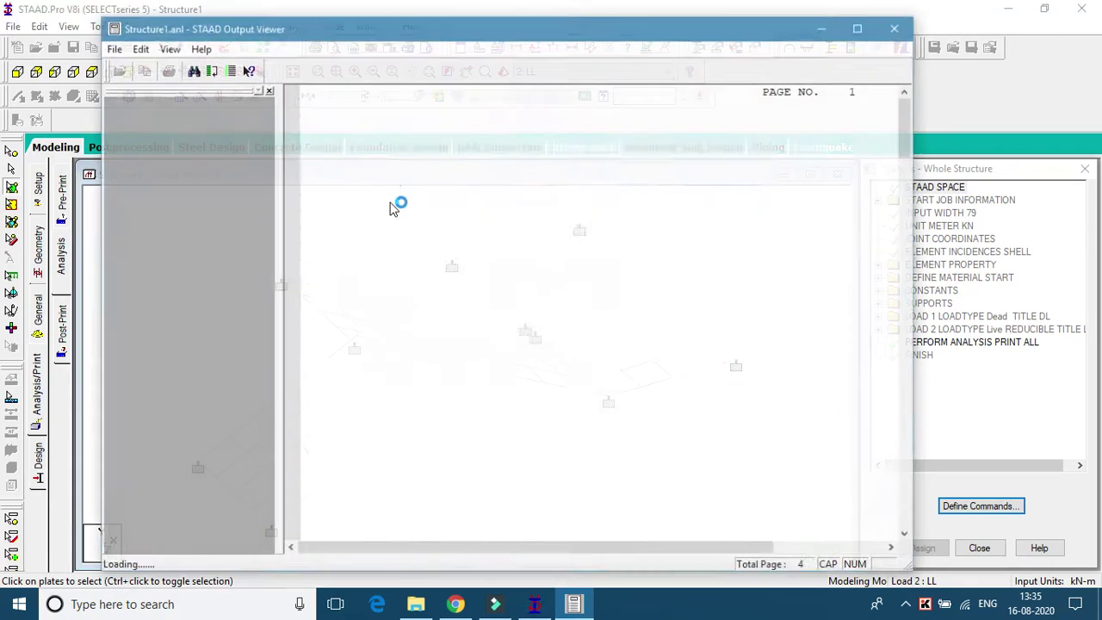
pyautogui.scroll(-20, 612, 349)
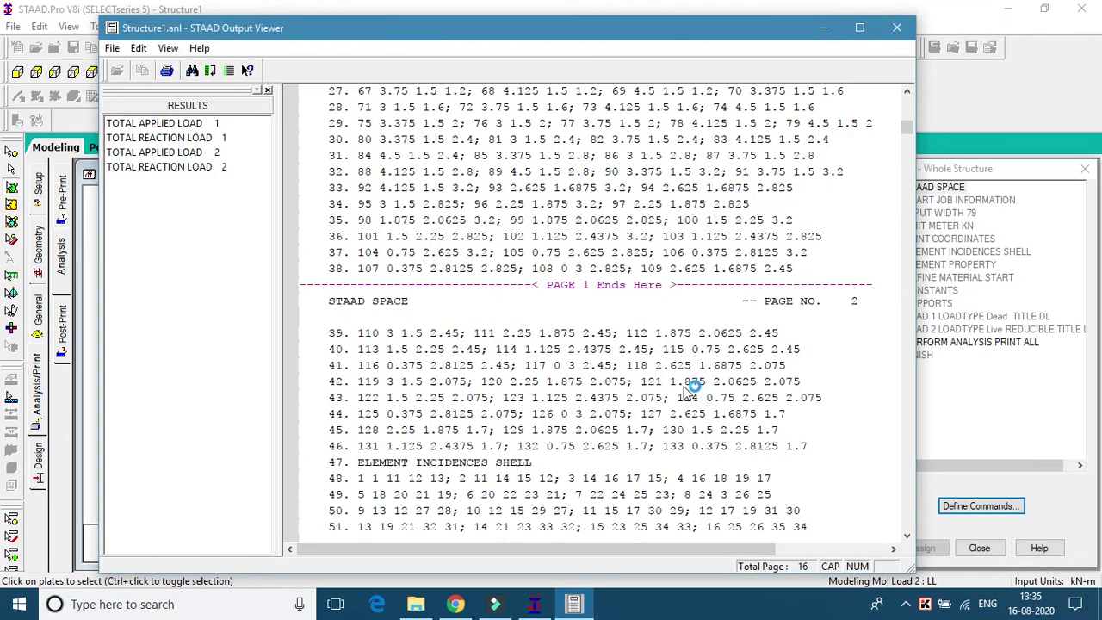
pyautogui.moveTo(914, 143); pyautogui.dragTo(906, 374)
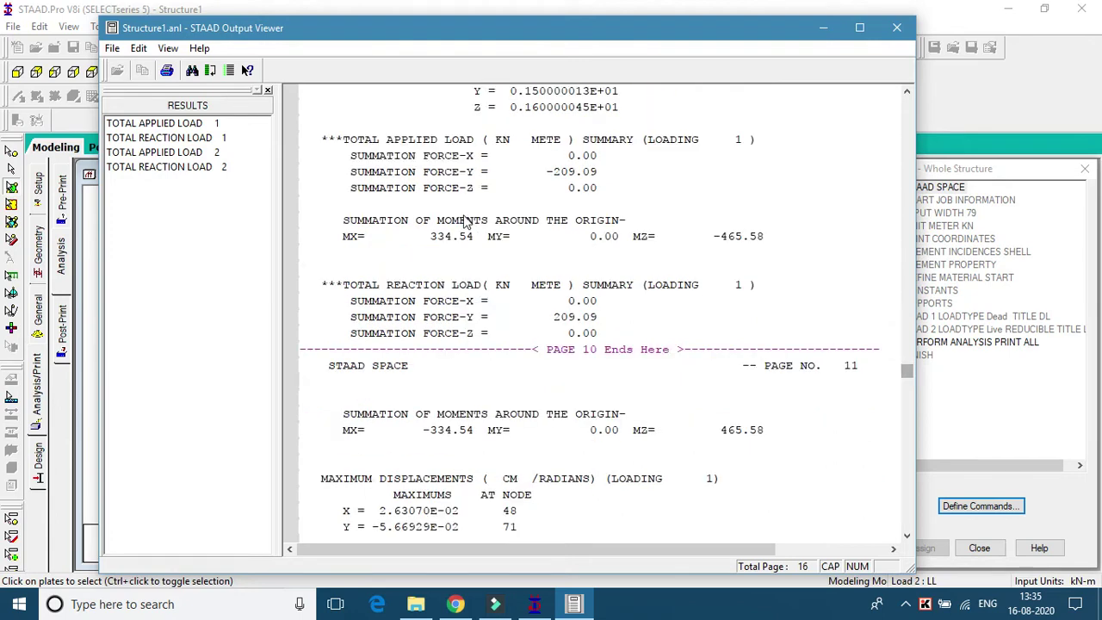
pyautogui.scroll(-4, 504, 355)
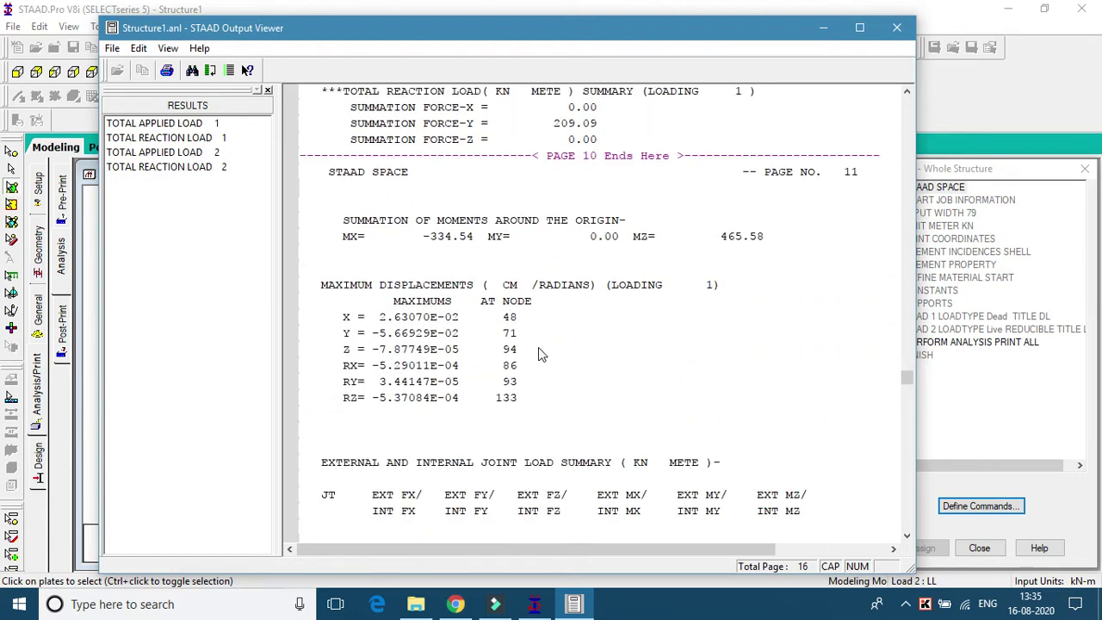
pyautogui.scroll(-3, 394, 331)
pyautogui.scroll(8, 537, 206)
pyautogui.scroll(8, 603, 332)
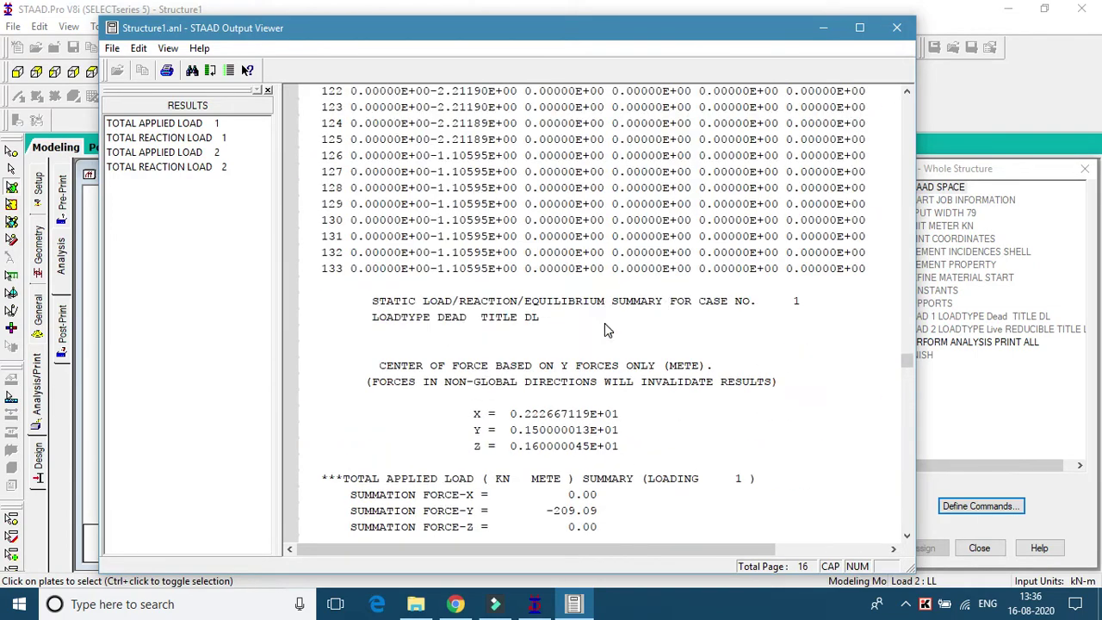
pyautogui.scroll(-8, 604, 323)
pyautogui.scroll(12, 608, 325)
pyautogui.scroll(10, 610, 327)
pyautogui.scroll(-20, 610, 328)
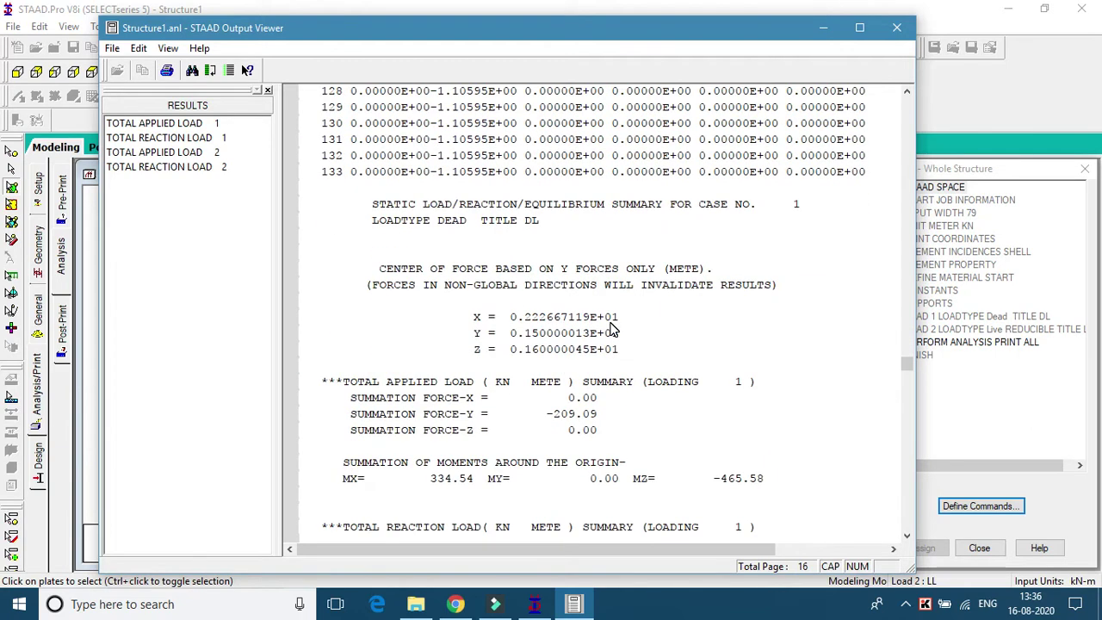
pyautogui.scroll(-2, 611, 327)
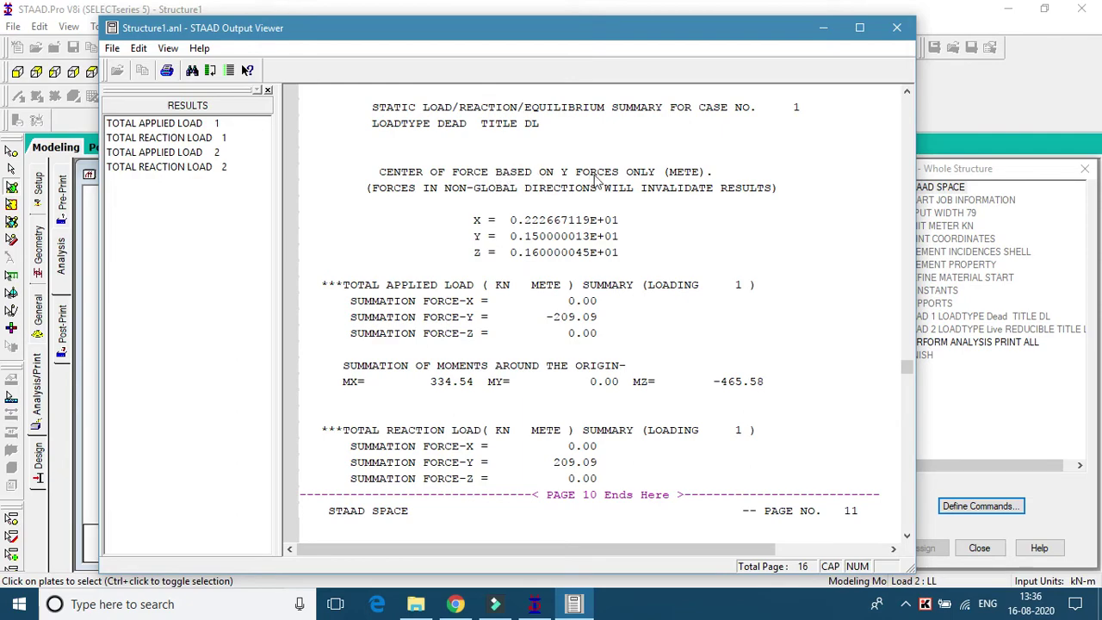
pyautogui.scroll(-8, 637, 200)
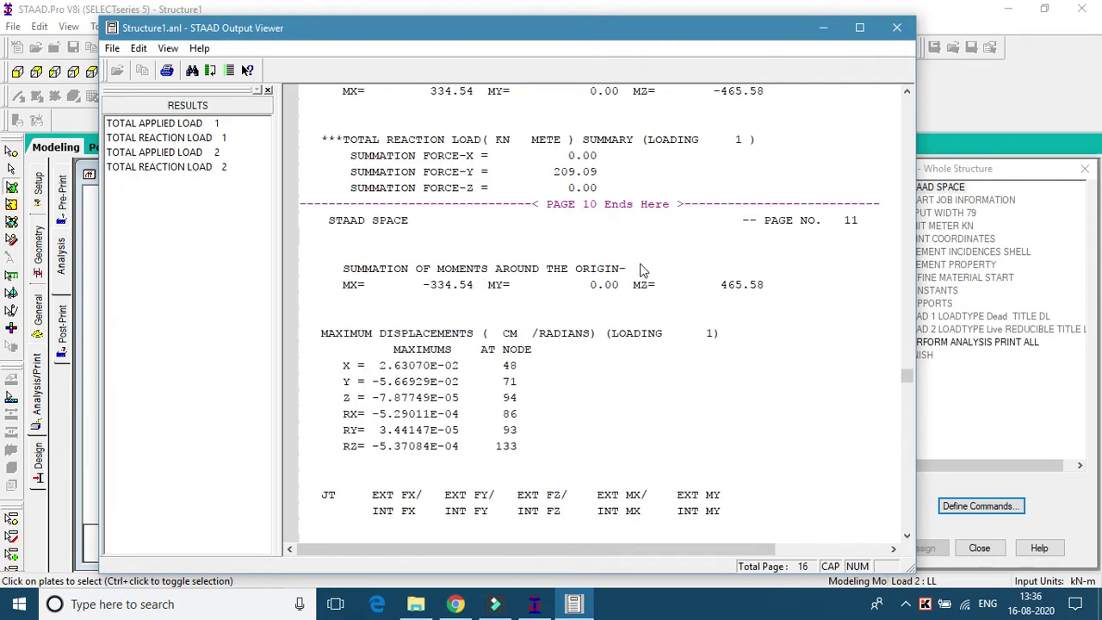
# Examine the applied load, reaction, maximum displacement and joint load summaries for load case 2 in the output file
pyautogui.scroll(-20, 615, 285)
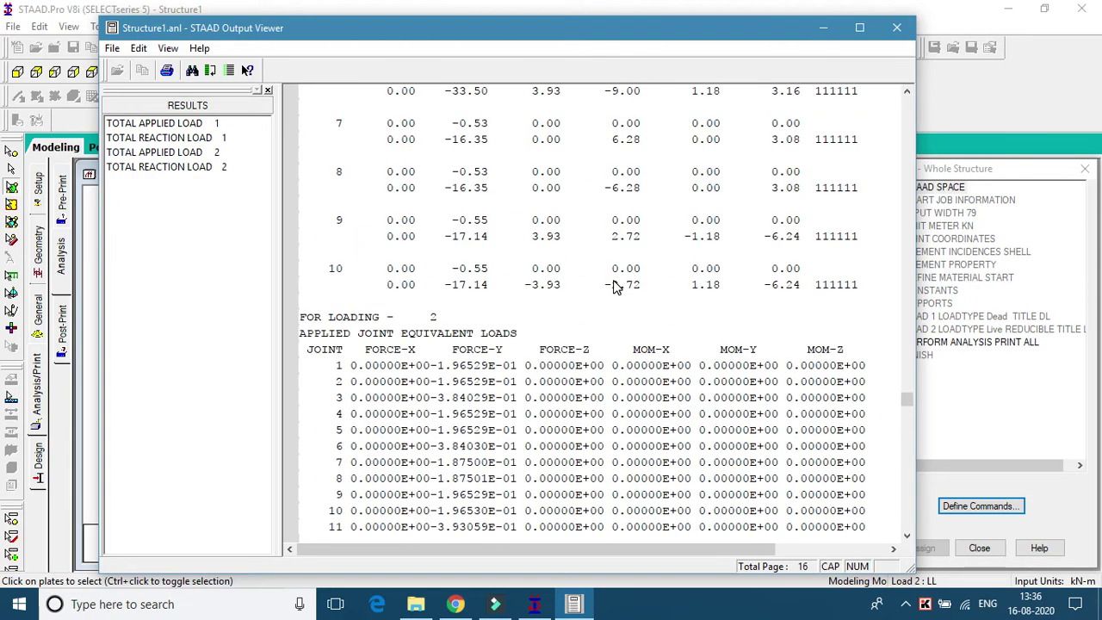
pyautogui.scroll(-20, 659, 318)
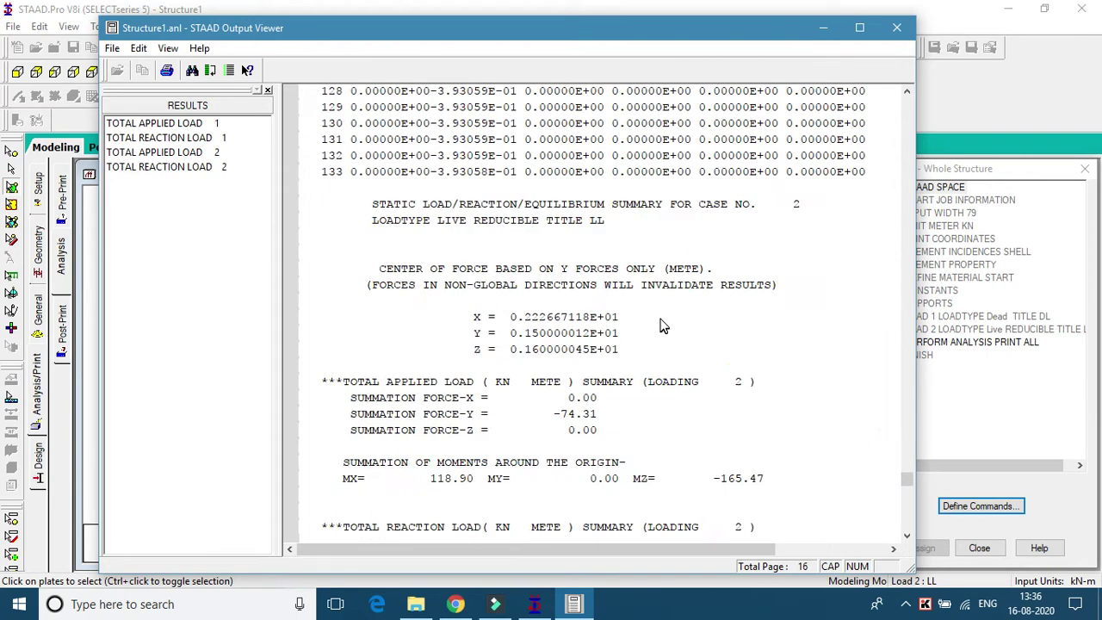
pyautogui.scroll(1, 661, 320)
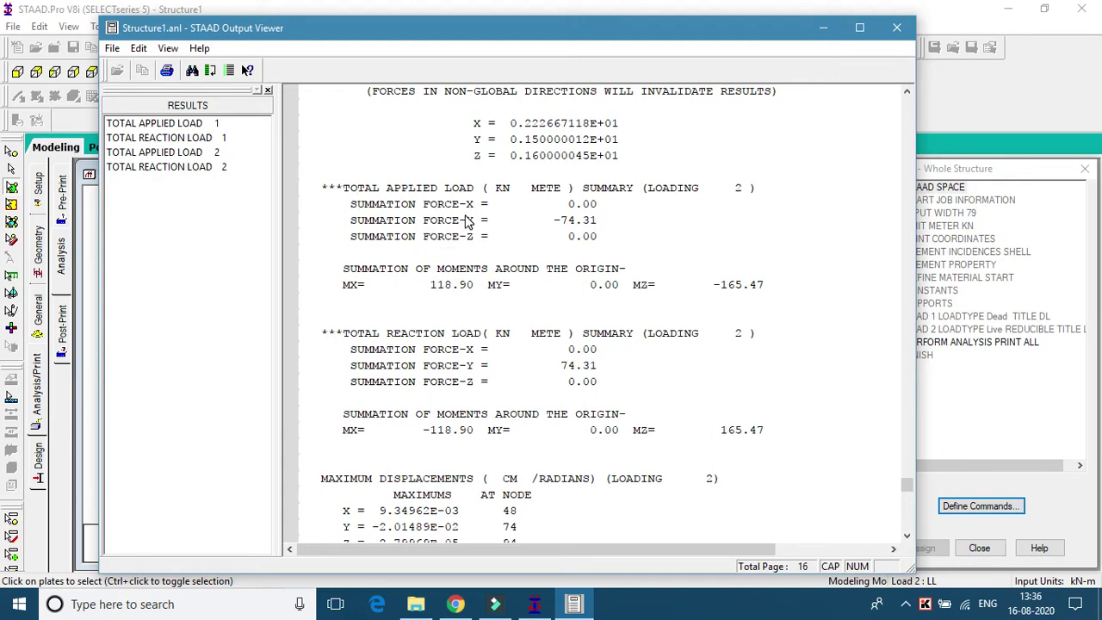
pyautogui.scroll(-1, 469, 221)
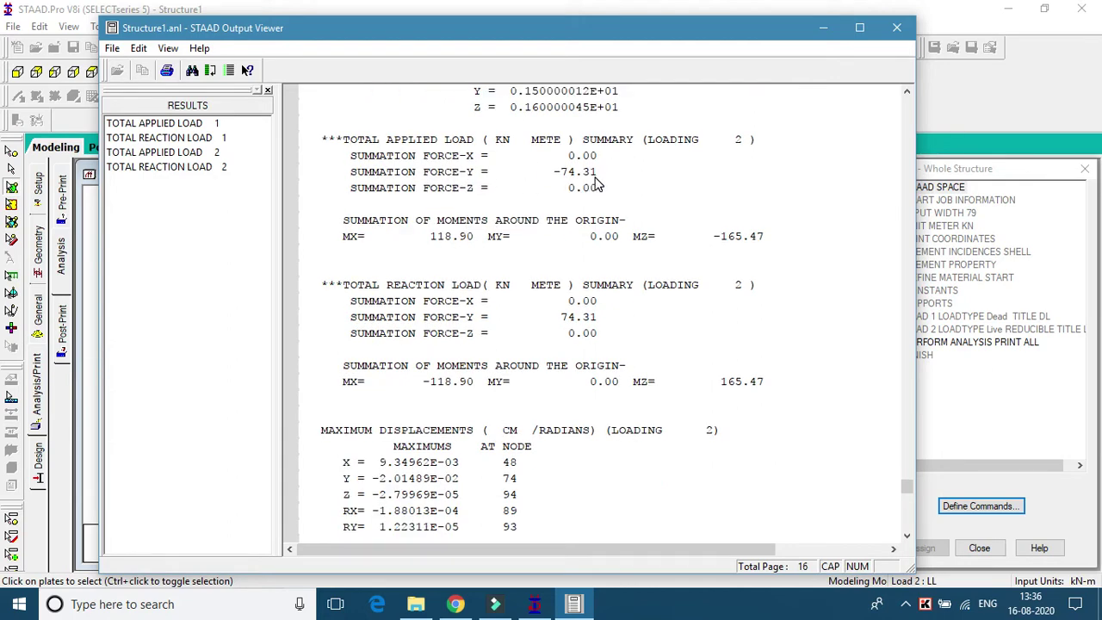
pyautogui.scroll(-1, 544, 246)
pyautogui.scroll(-3, 482, 245)
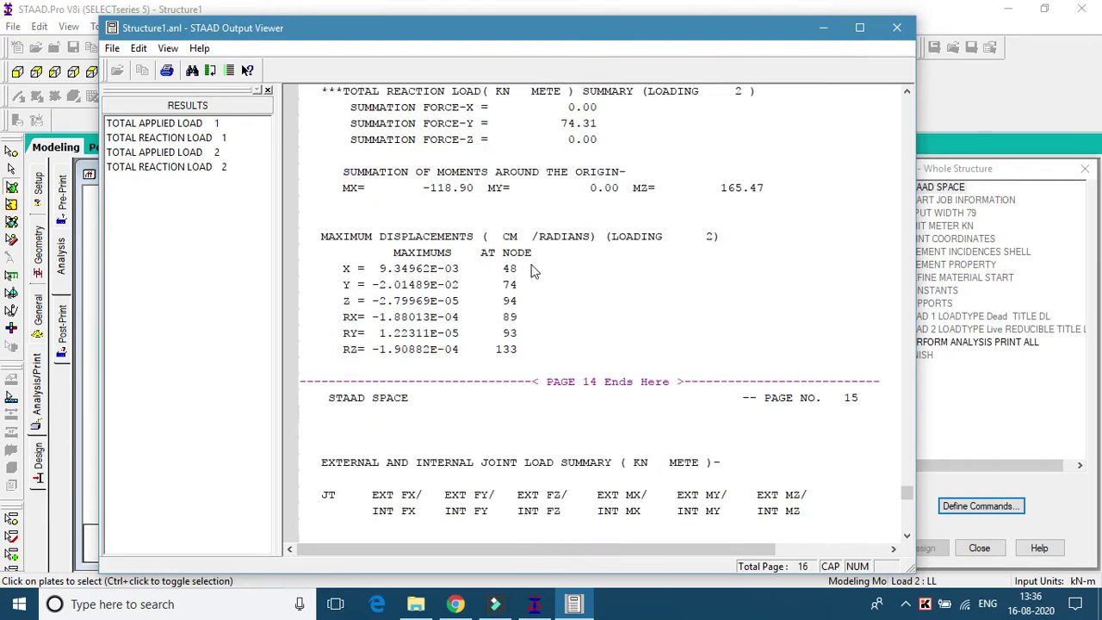
pyautogui.scroll(-20, 459, 298)
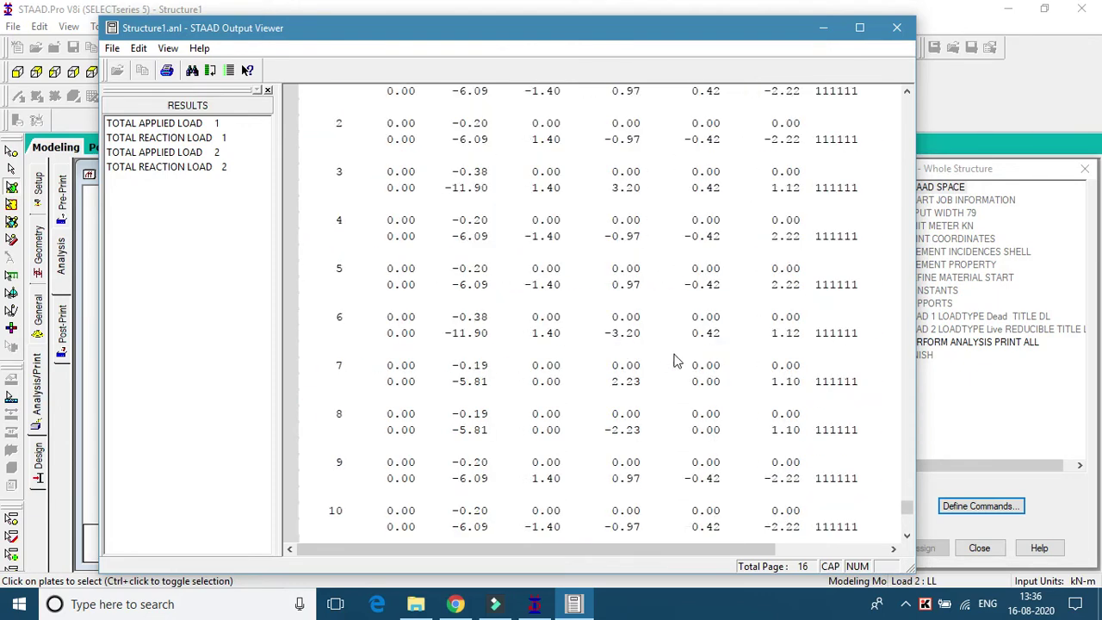
# Review the problem statistics and the dead-load selfweight and element pressures in the output file, then close the output viewer
pyautogui.moveTo(907, 523); pyautogui.dragTo(909, 86)
pyautogui.scroll(-15, 572, 344)
pyautogui.scroll(-20, 574, 343)
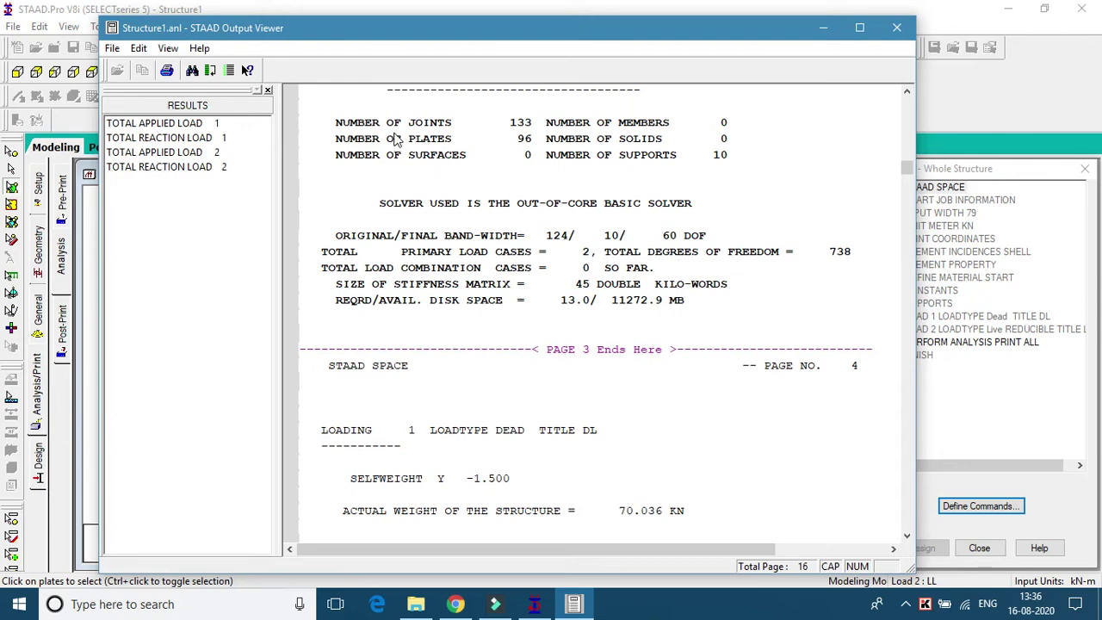
pyautogui.scroll(1, 398, 141)
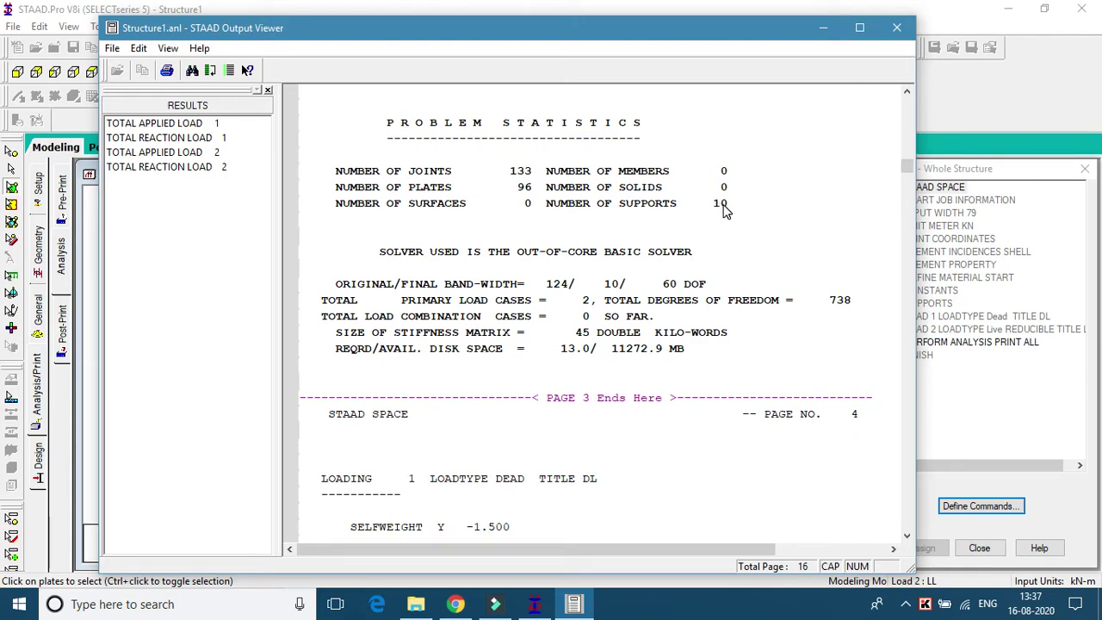
pyautogui.scroll(-3, 569, 191)
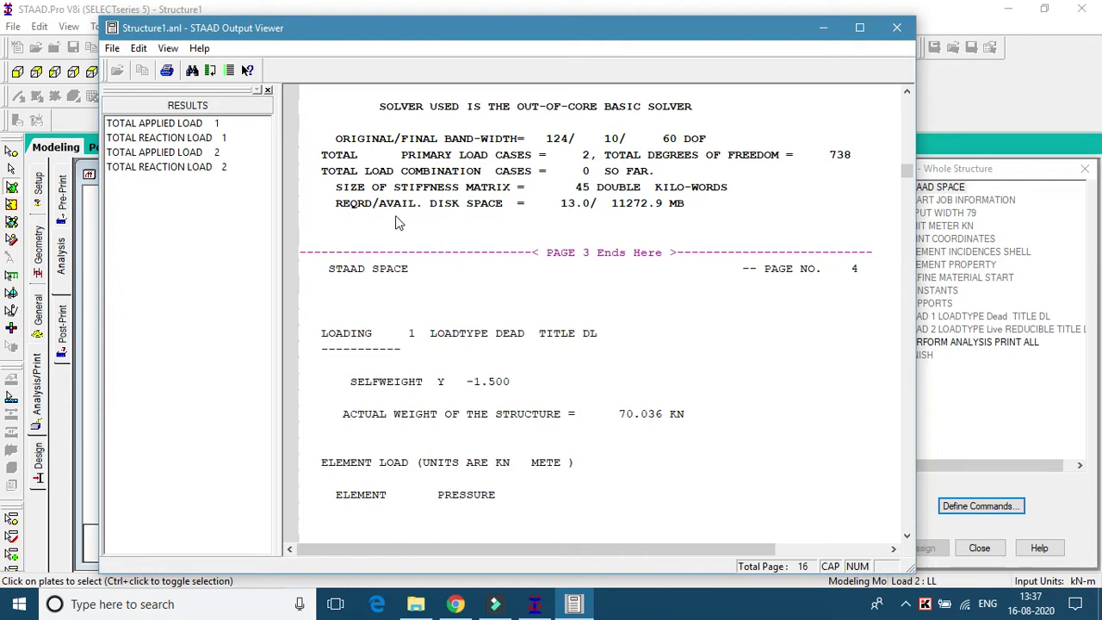
pyautogui.scroll(-20, 605, 213)
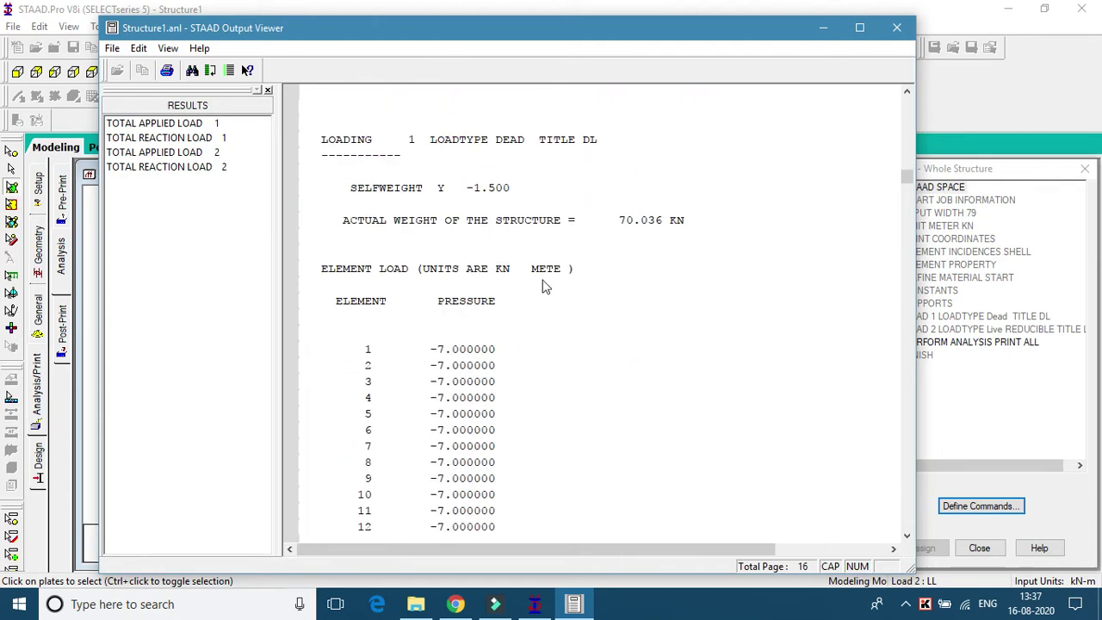
pyautogui.scroll(-12, 603, 293)
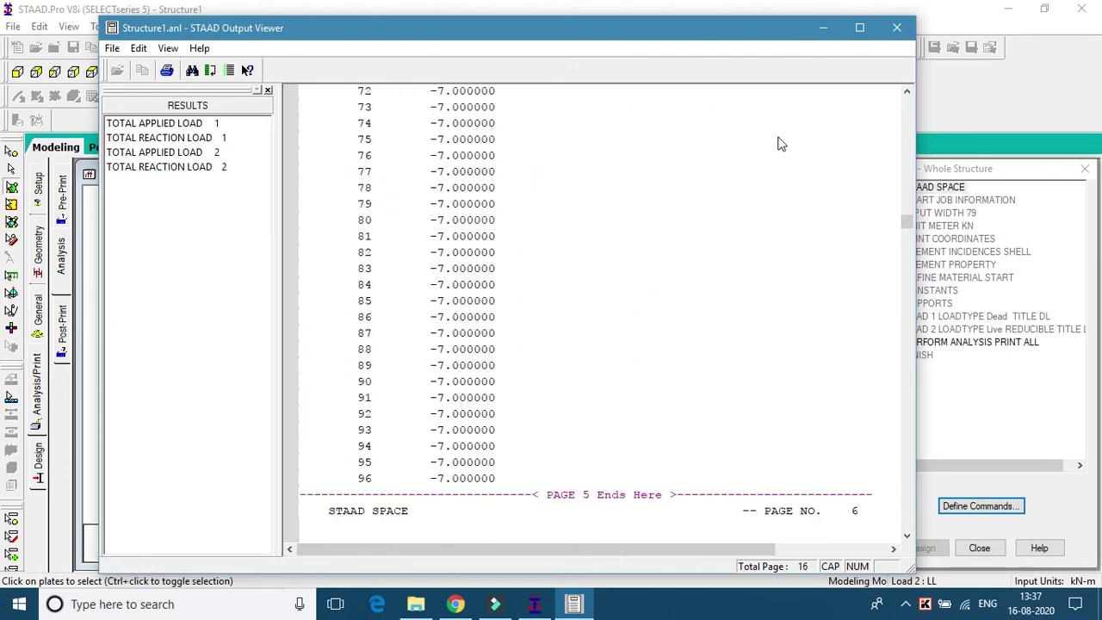
pyautogui.click(896, 28)
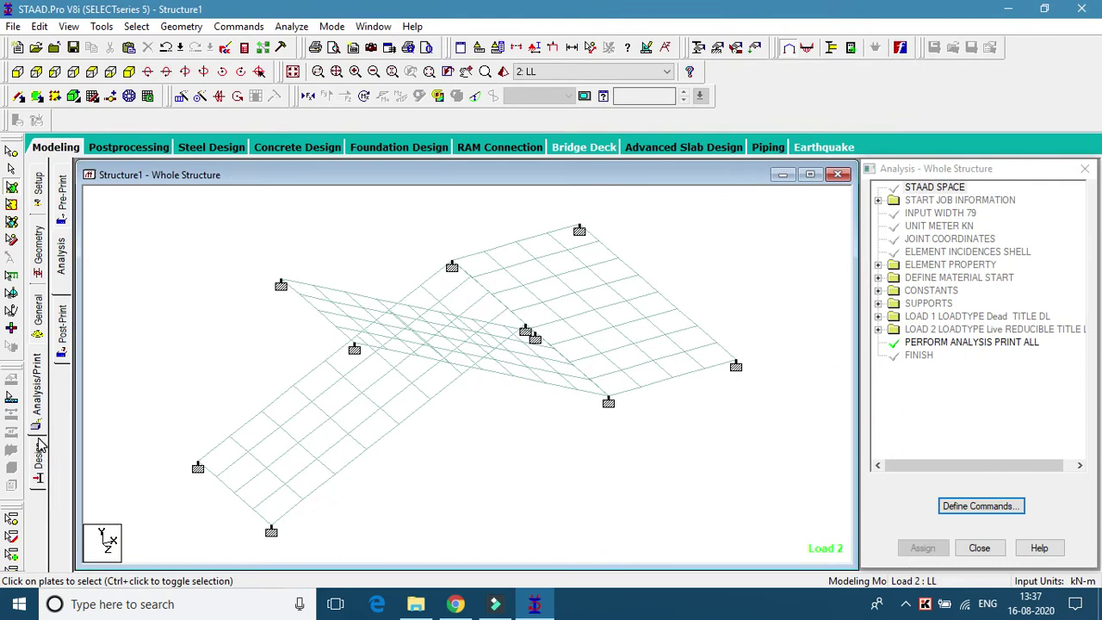
# Open the concrete design settings and set the current design code to IS456
pyautogui.click(39, 457)
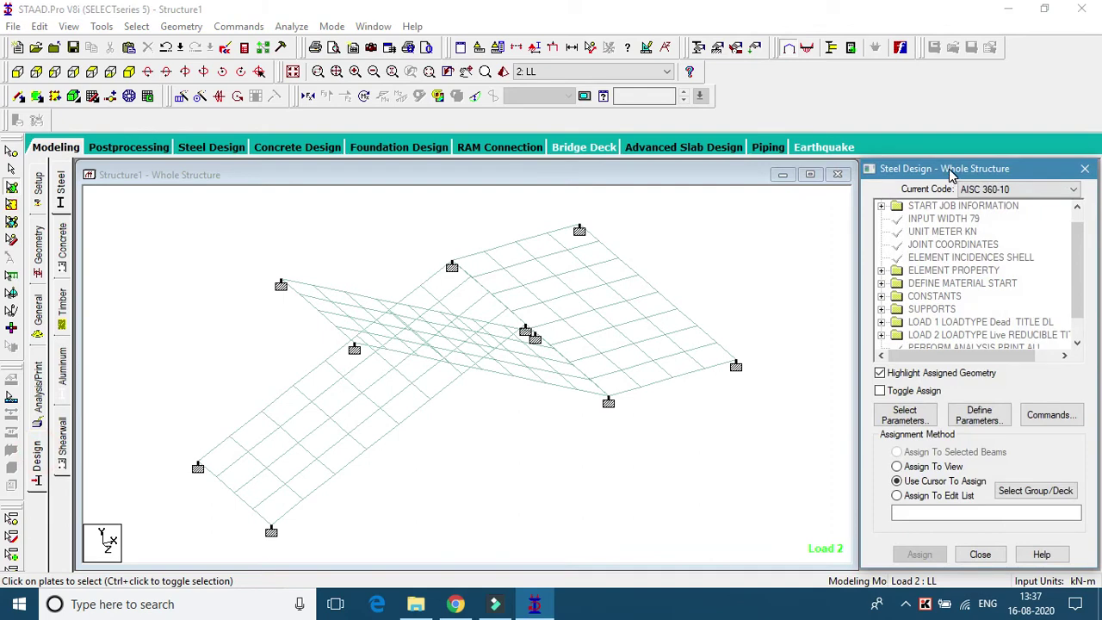
pyautogui.click(63, 247)
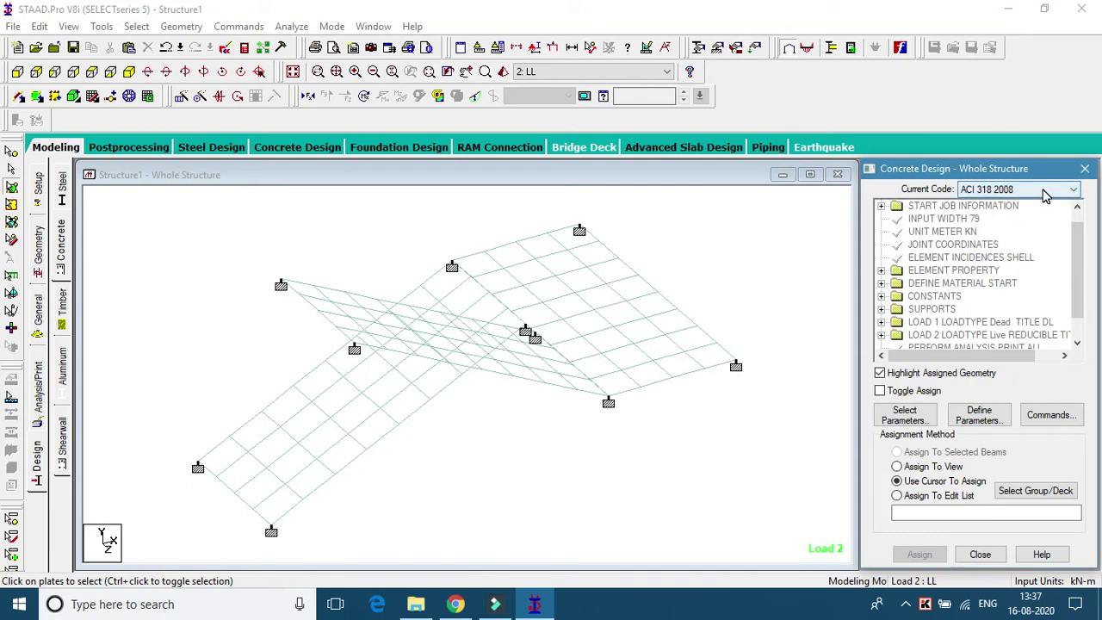
pyautogui.click(1045, 196)
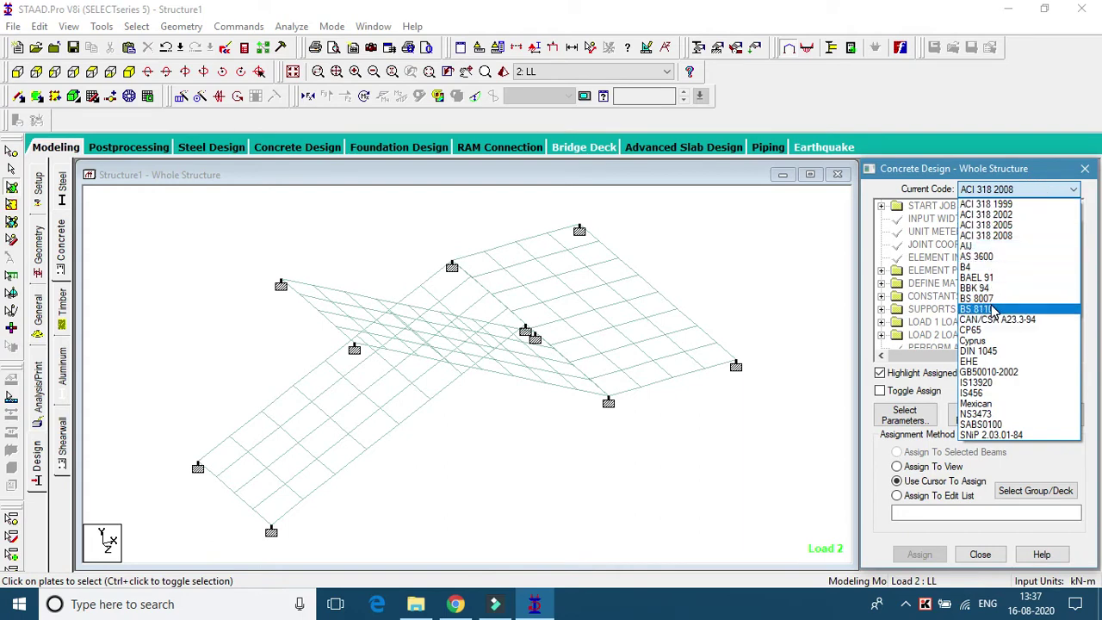
pyautogui.click(1002, 394)
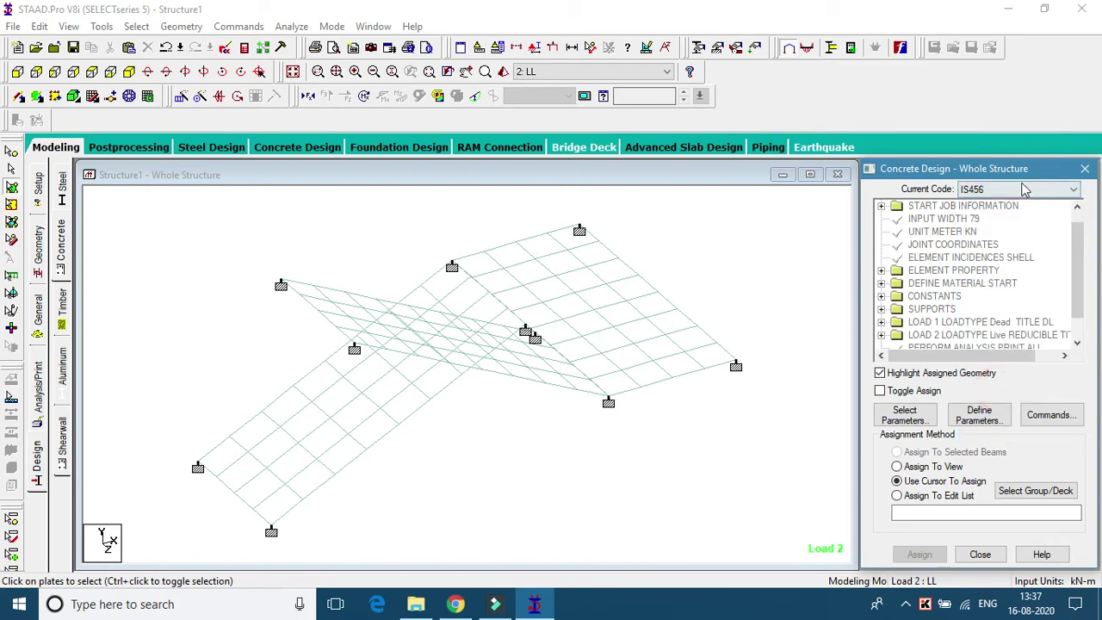
# Clear the selected design parameters and keep only Fc (concrete compressive strength) and Fymain (main reinforcement yield strength)
pyautogui.click(892, 422)
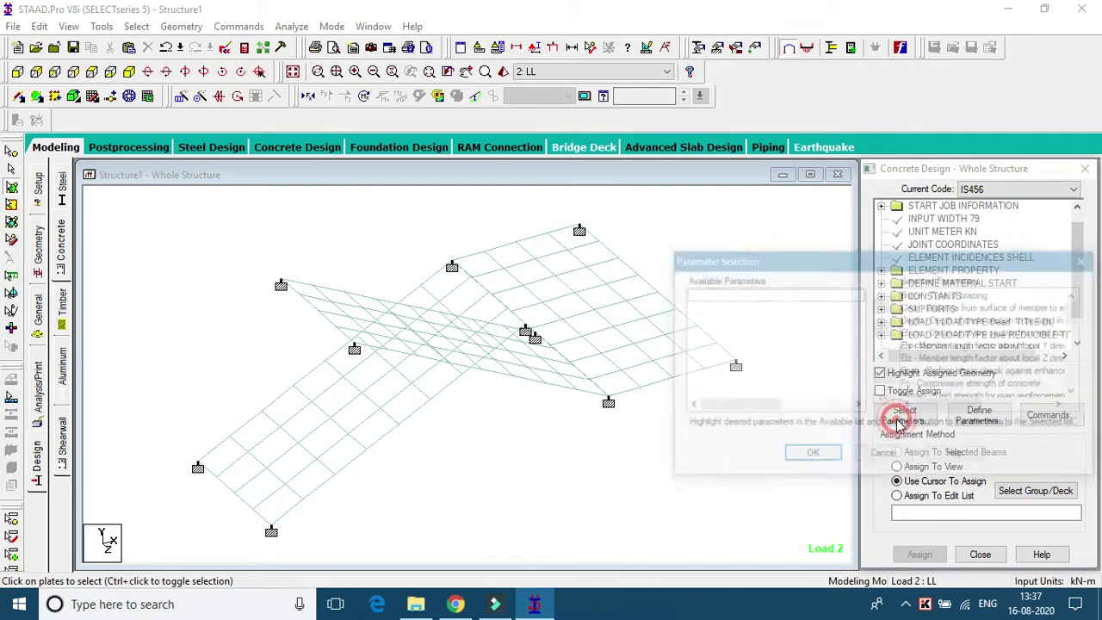
pyautogui.moveTo(824, 263); pyautogui.dragTo(509, 105)
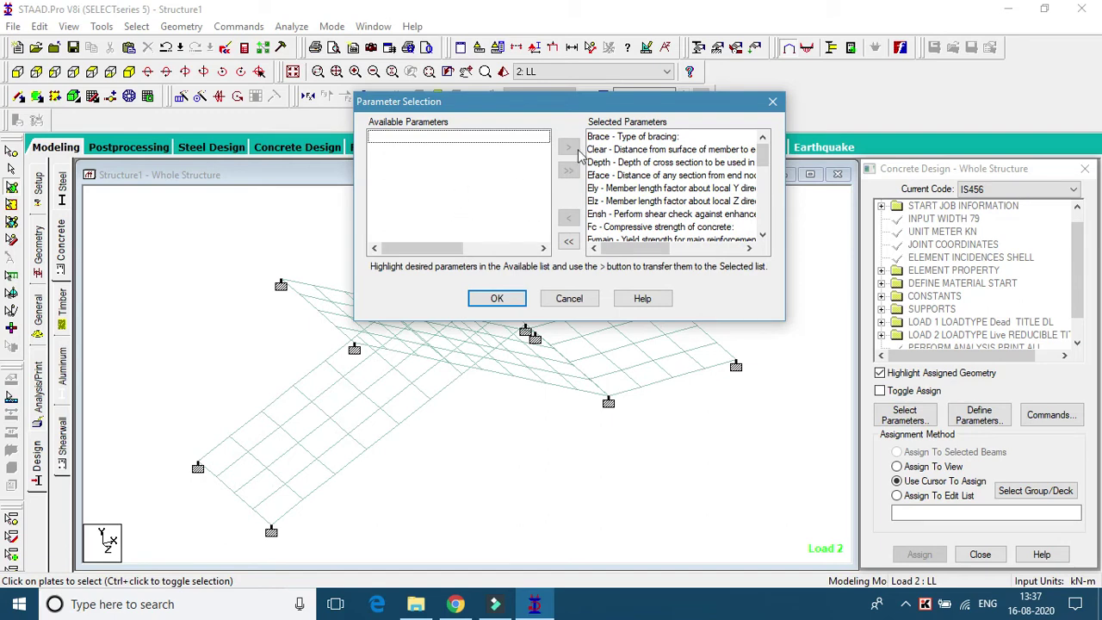
pyautogui.click(570, 243)
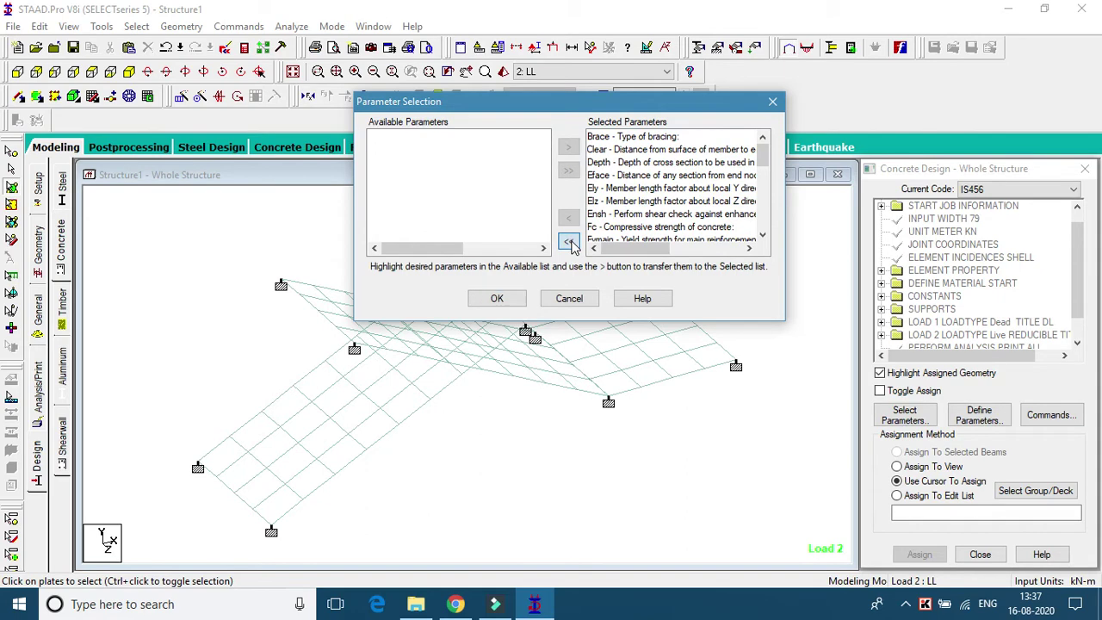
pyautogui.scroll(-1, 431, 183)
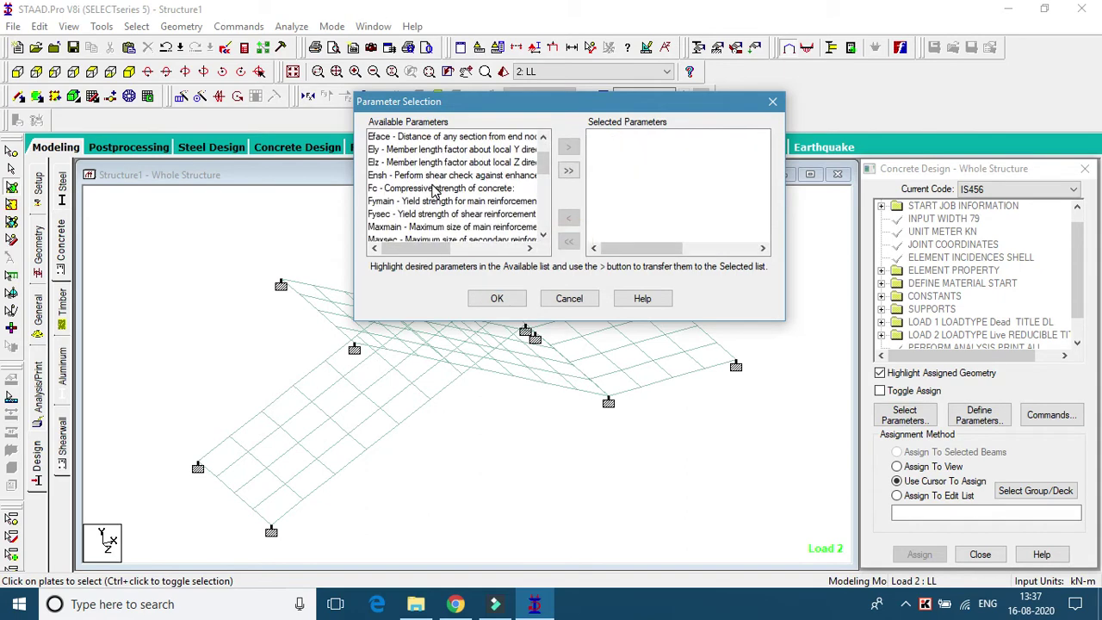
pyautogui.doubleClick(443, 189)
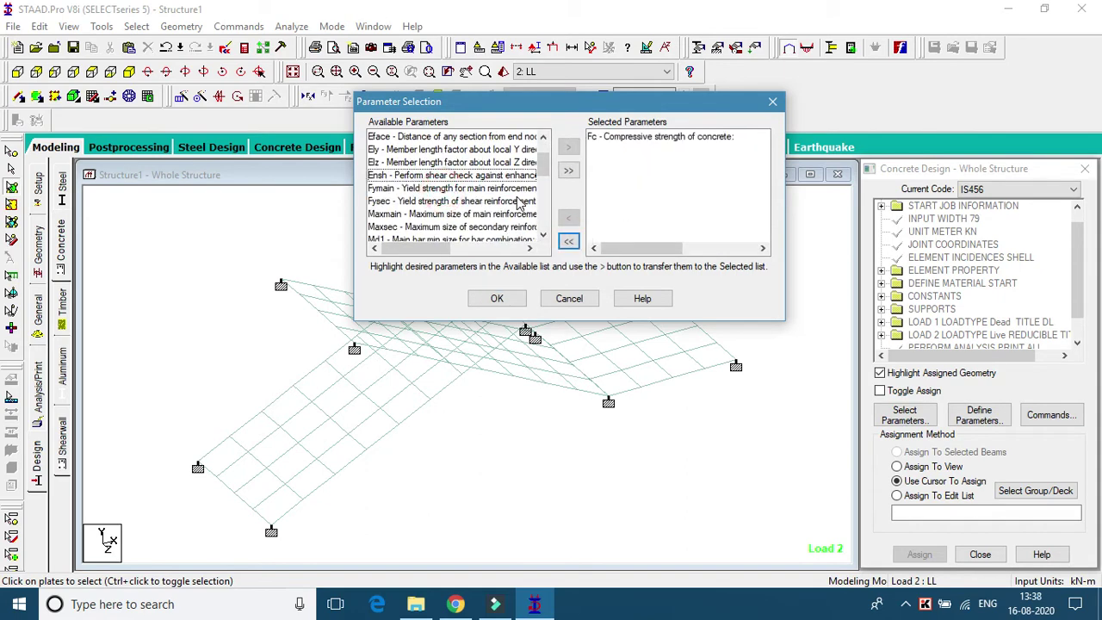
pyautogui.doubleClick(441, 189)
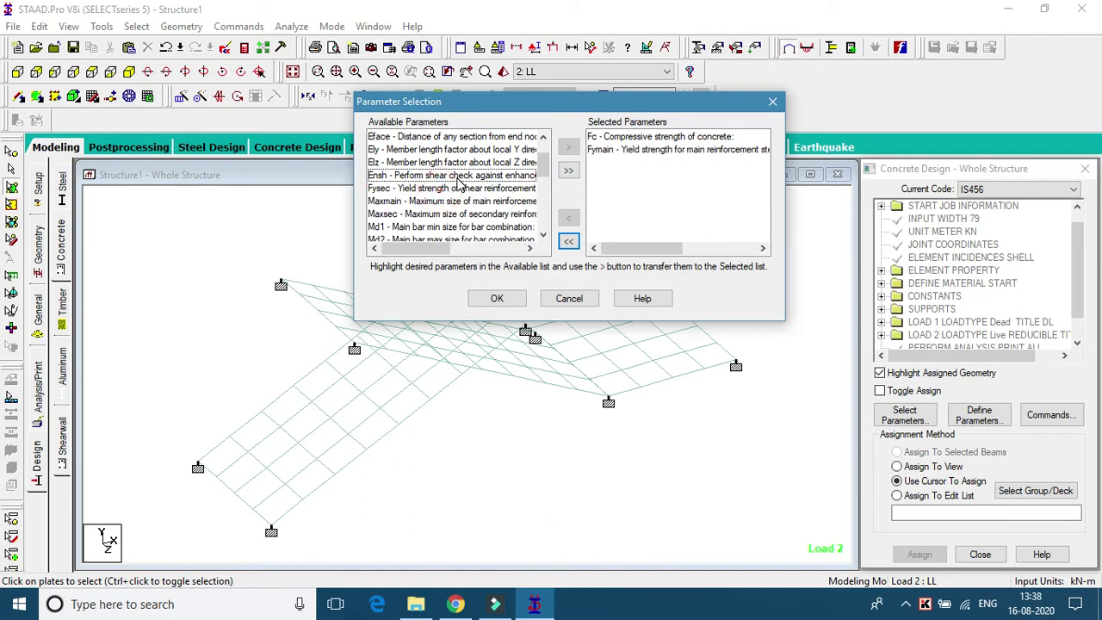
pyautogui.scroll(-1, 437, 178)
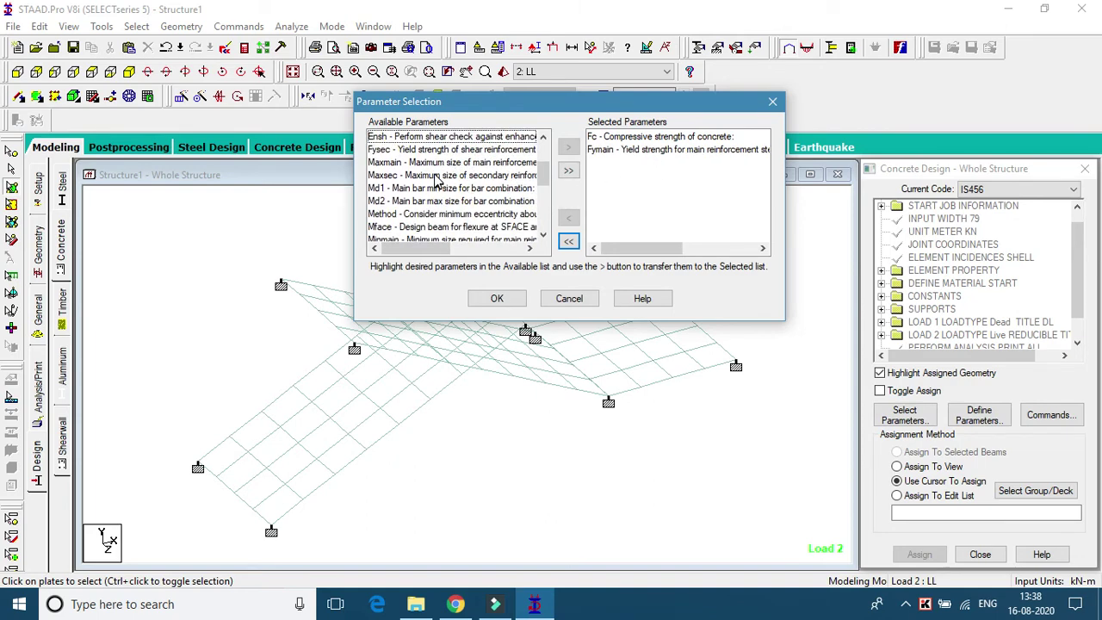
pyautogui.scroll(-3, 430, 211)
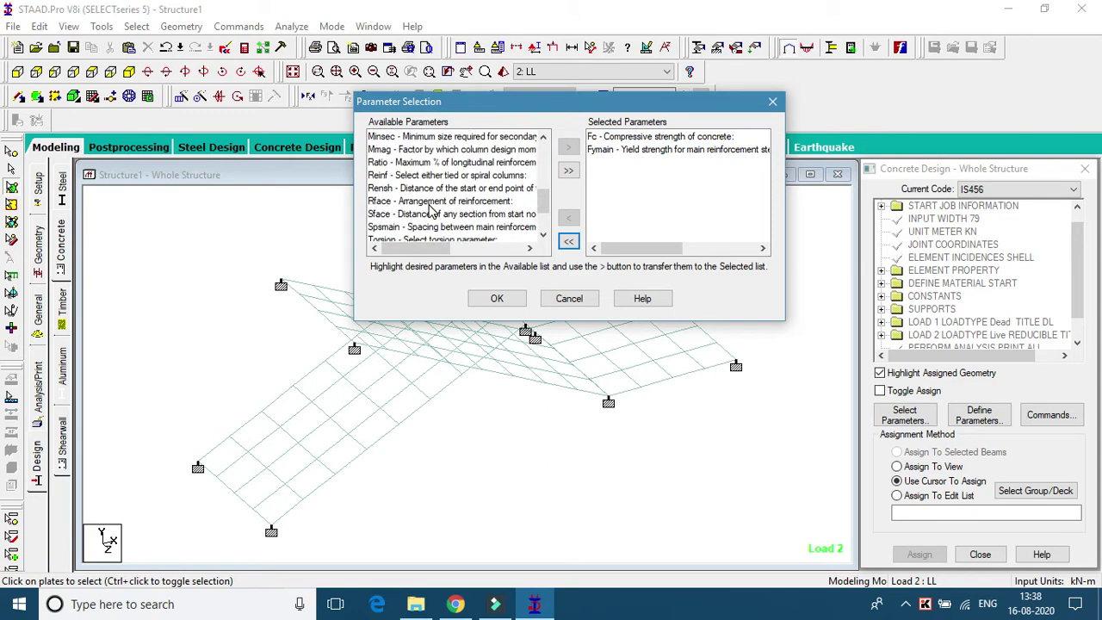
pyautogui.scroll(-1, 433, 215)
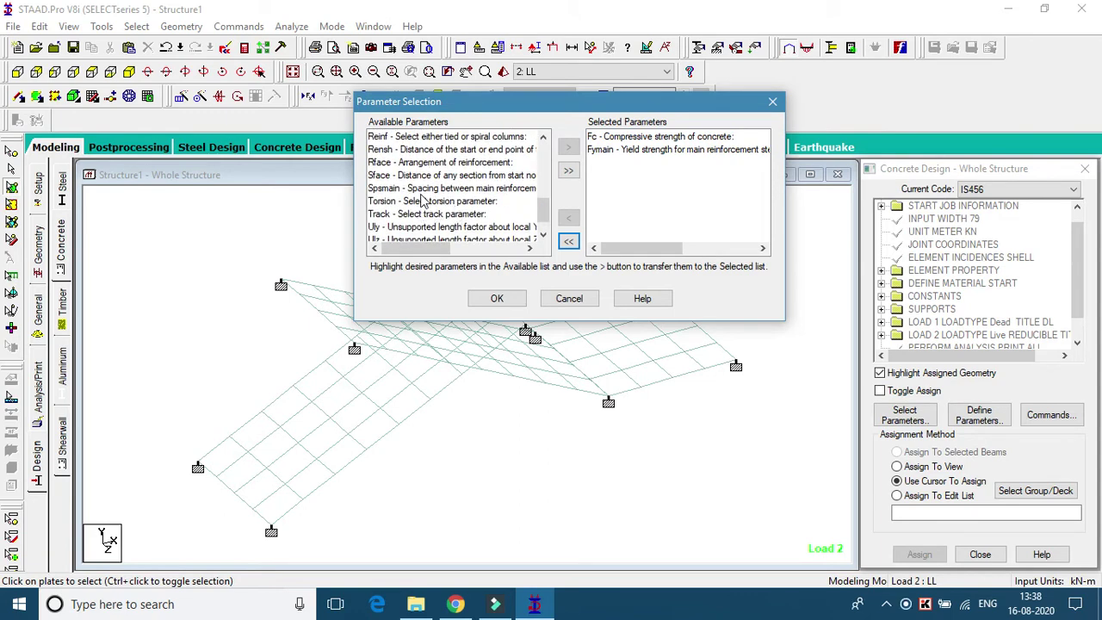
pyautogui.scroll(5, 410, 193)
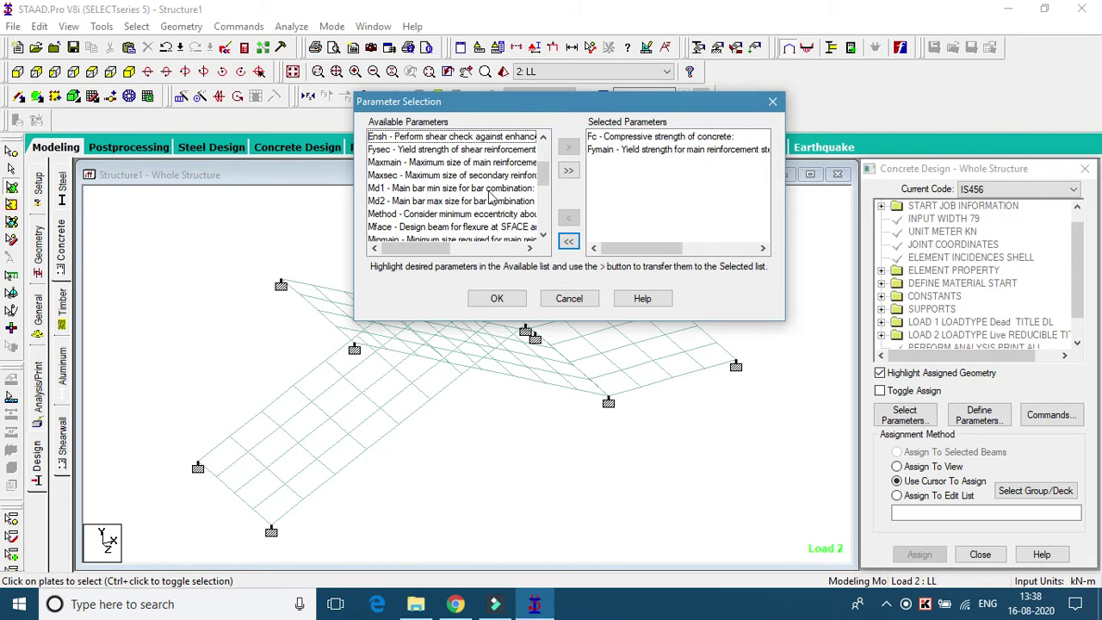
pyautogui.click(514, 299)
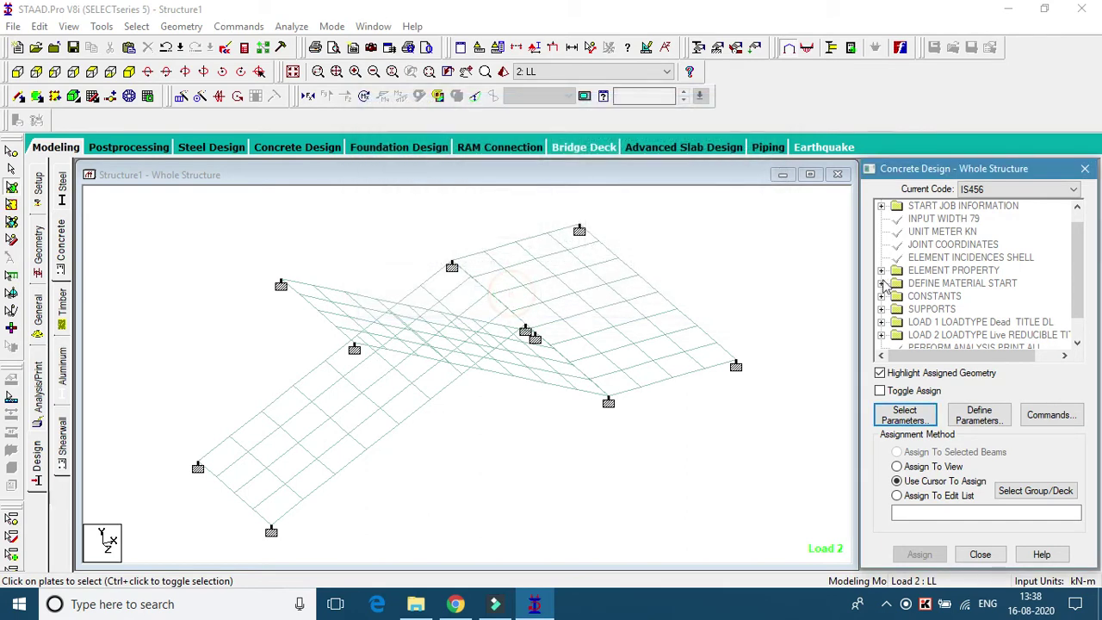
# Define the FC design parameter with a concrete compressive strength of 25000 kN/m2
pyautogui.click(990, 418)
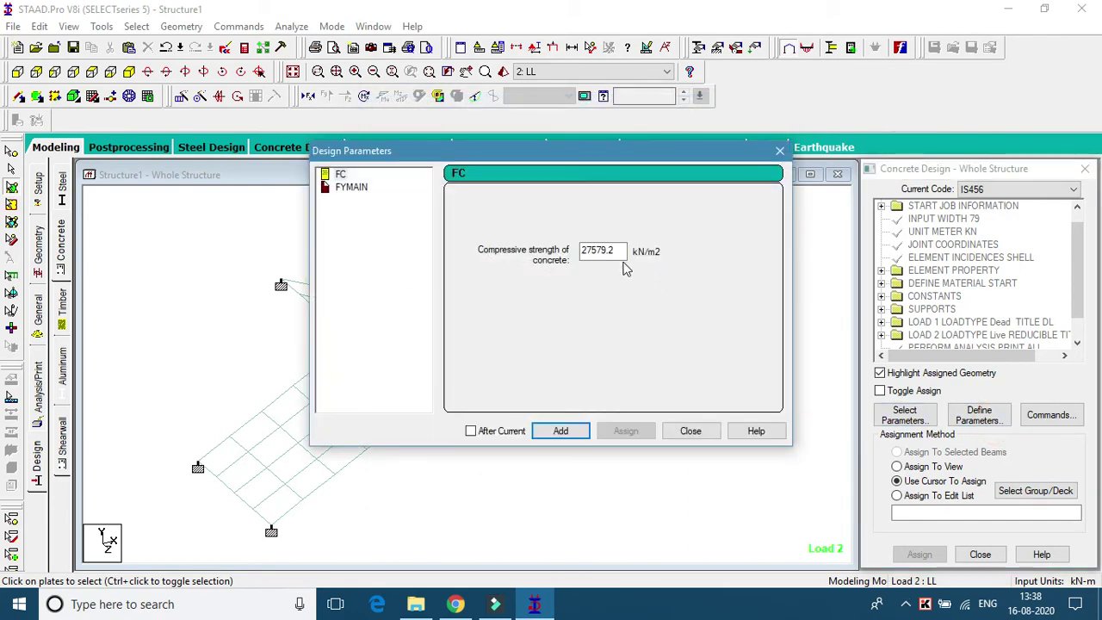
pyautogui.moveTo(622, 250); pyautogui.dragTo(595, 252)
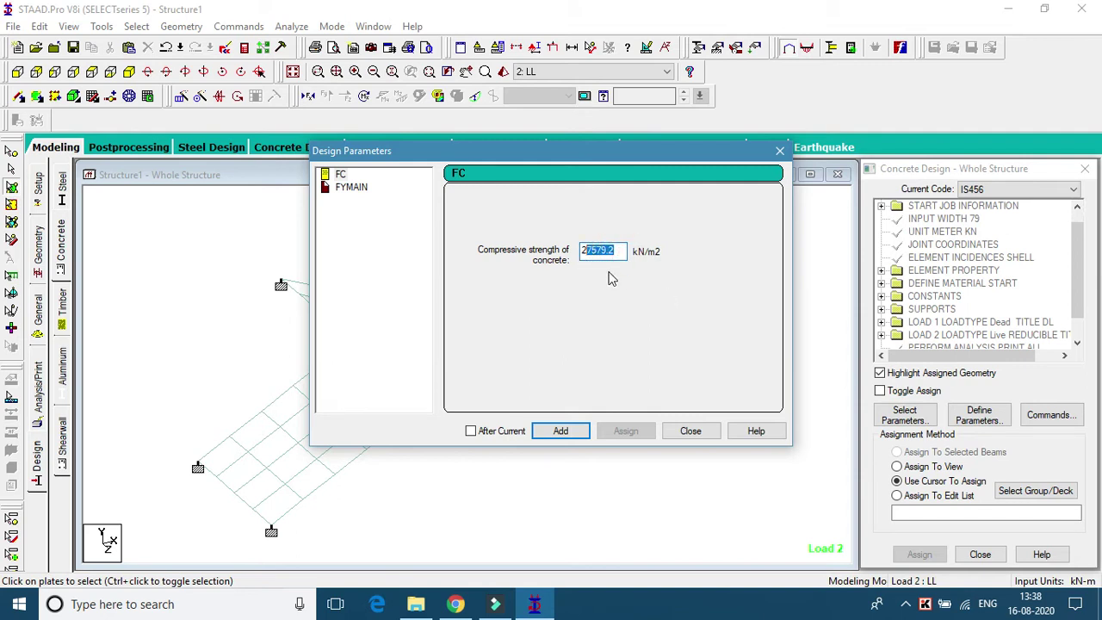
pyautogui.write('5000')
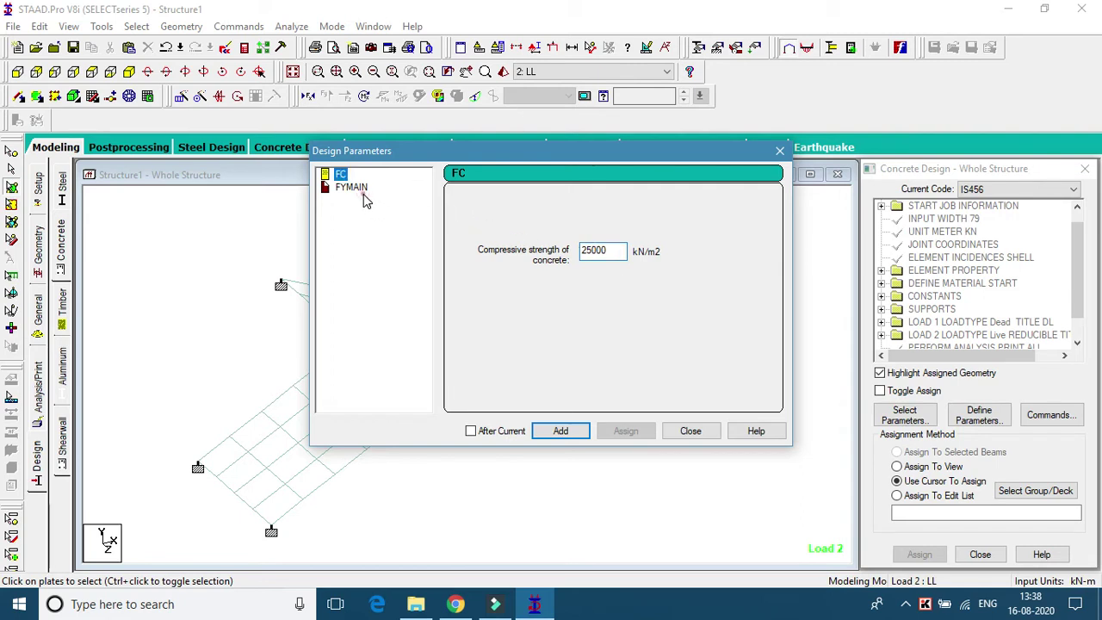
# Set the FYMAIN yield strength for main reinforcement steel to 415000 kN/m2
pyautogui.click(353, 187)
pyautogui.moveTo(621, 250); pyautogui.dragTo(600, 261)
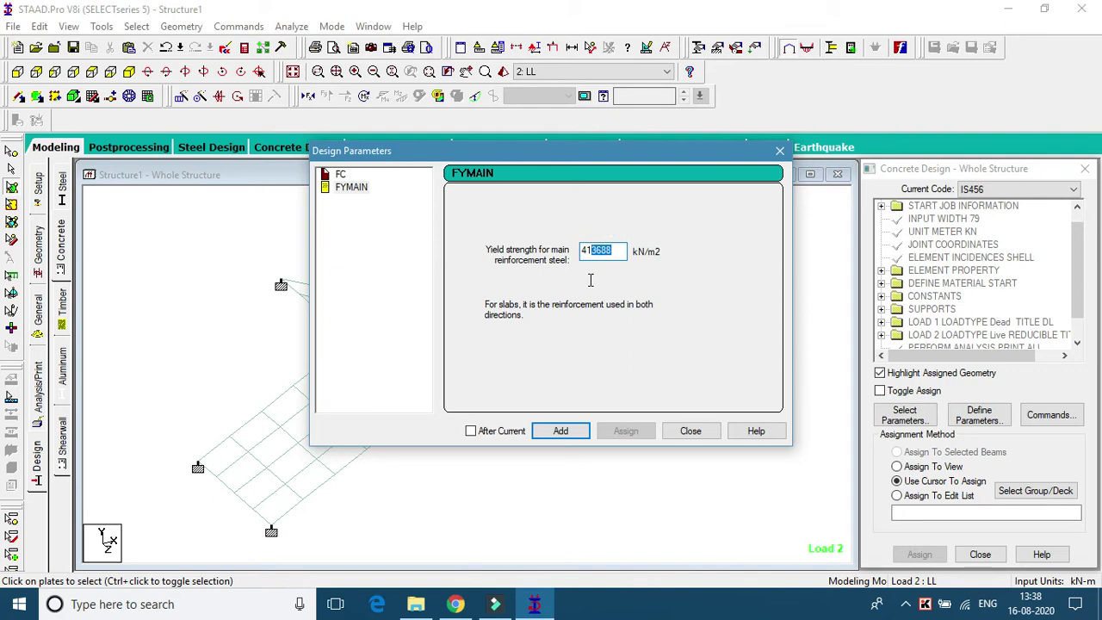
pyautogui.moveTo(588, 284); pyautogui.dragTo(597, 286)
pyautogui.write('5')
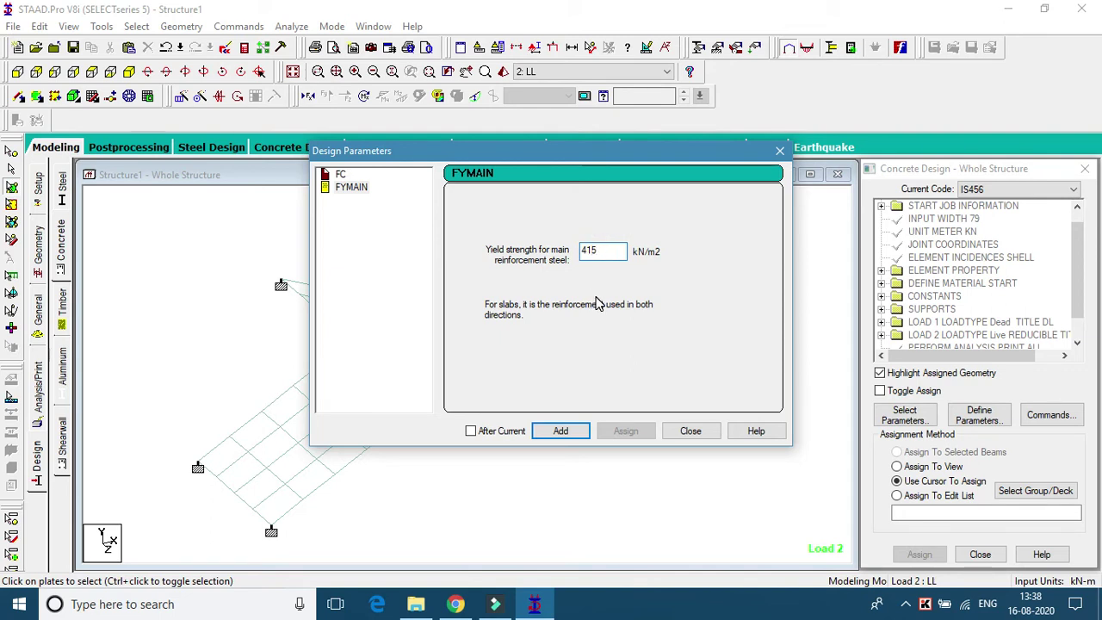
pyautogui.write('90')
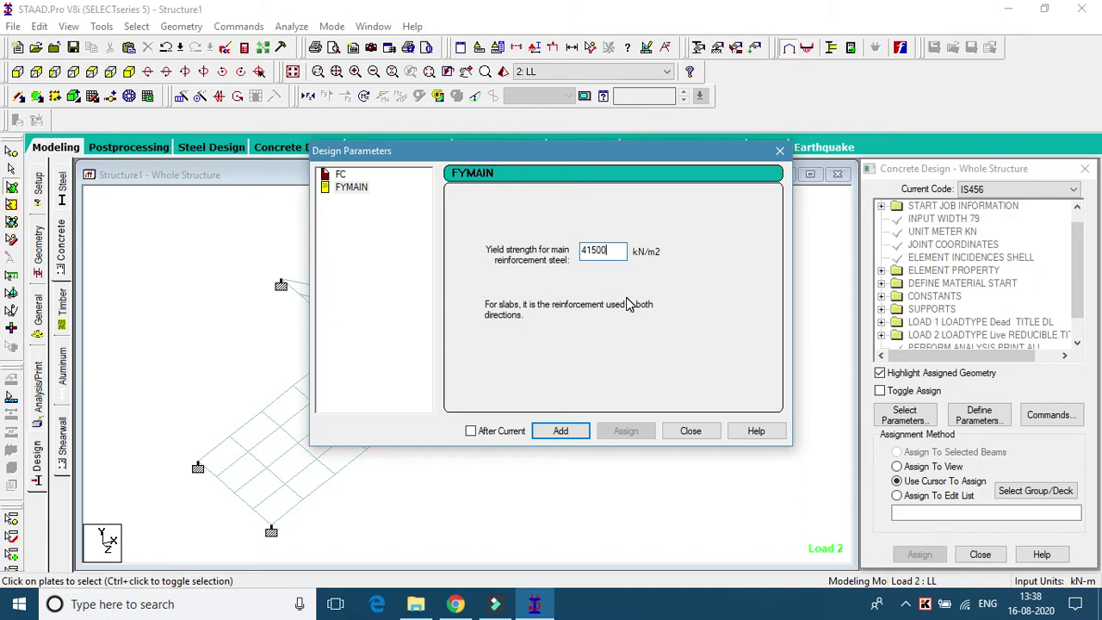
pyautogui.write('0')
# Add the FC and FYMAIN parameters to the concrete design definition
pyautogui.click(341, 174)
pyautogui.click(560, 431)
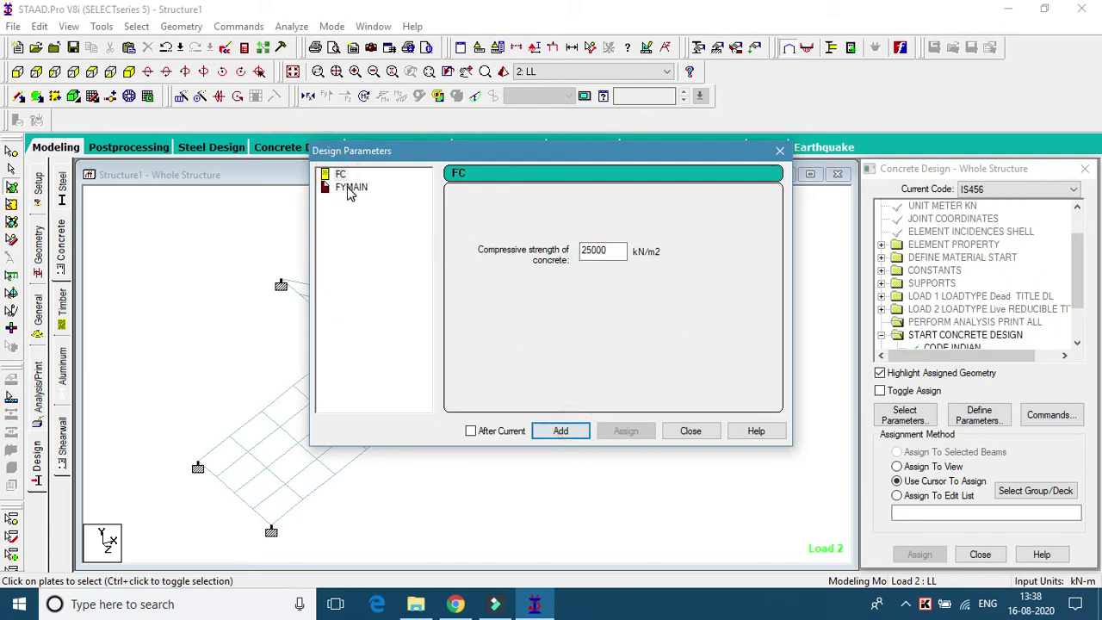
pyautogui.click(349, 189)
pyautogui.click(564, 431)
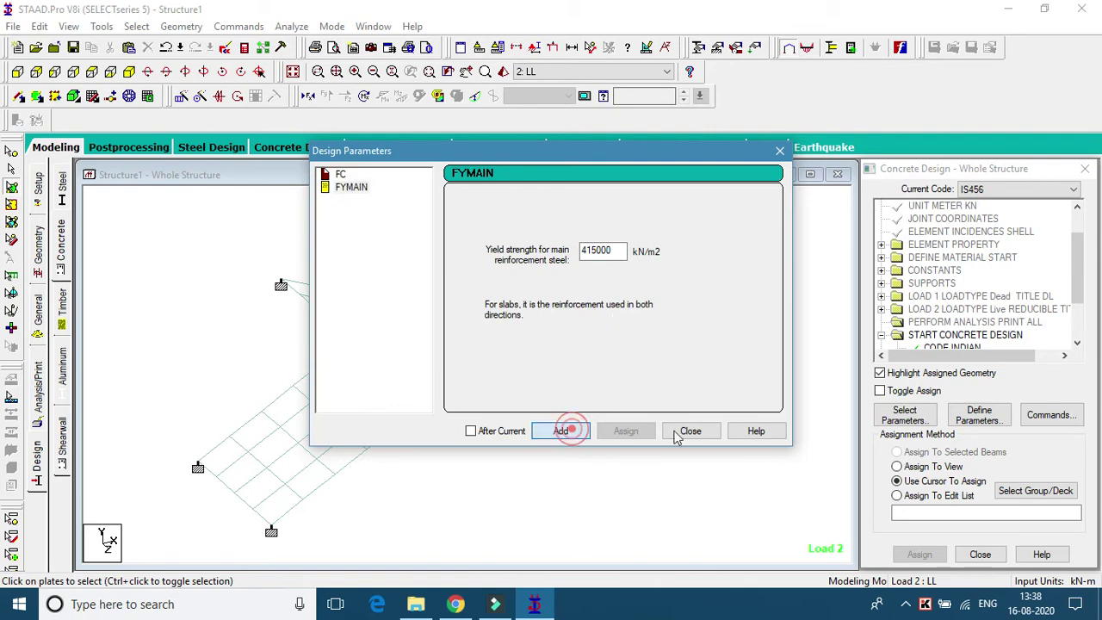
# Finish defining parameters and add the DESIGN SLAB/ELEMENT command to the concrete design definition
pyautogui.click(693, 430)
pyautogui.scroll(-2, 951, 320)
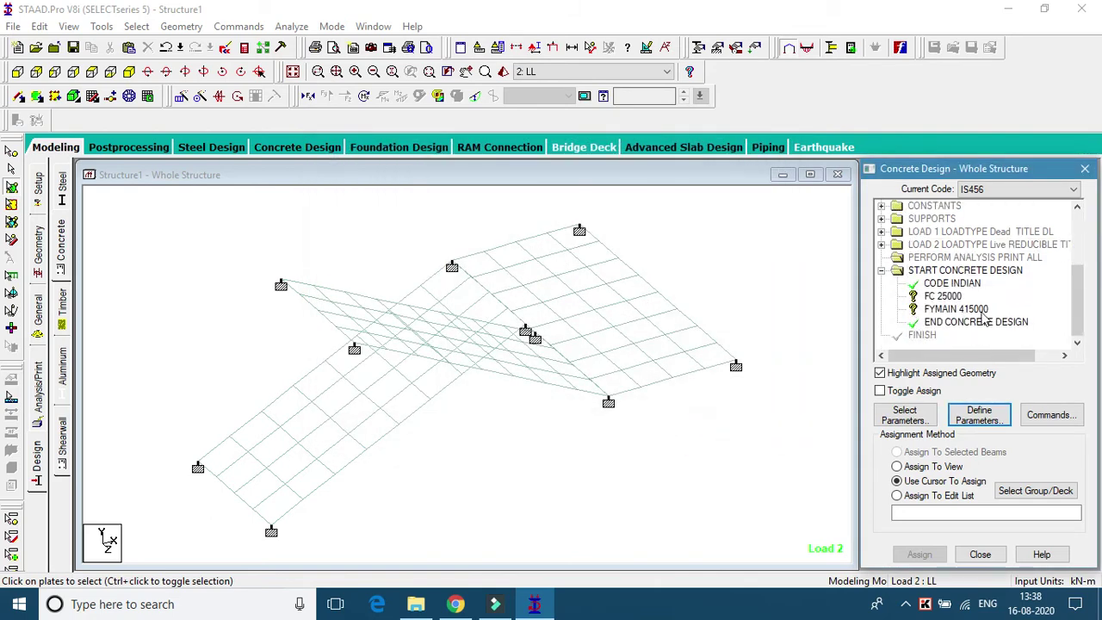
pyautogui.click(1050, 415)
pyautogui.moveTo(829, 228); pyautogui.dragTo(678, 126)
pyautogui.click(538, 171)
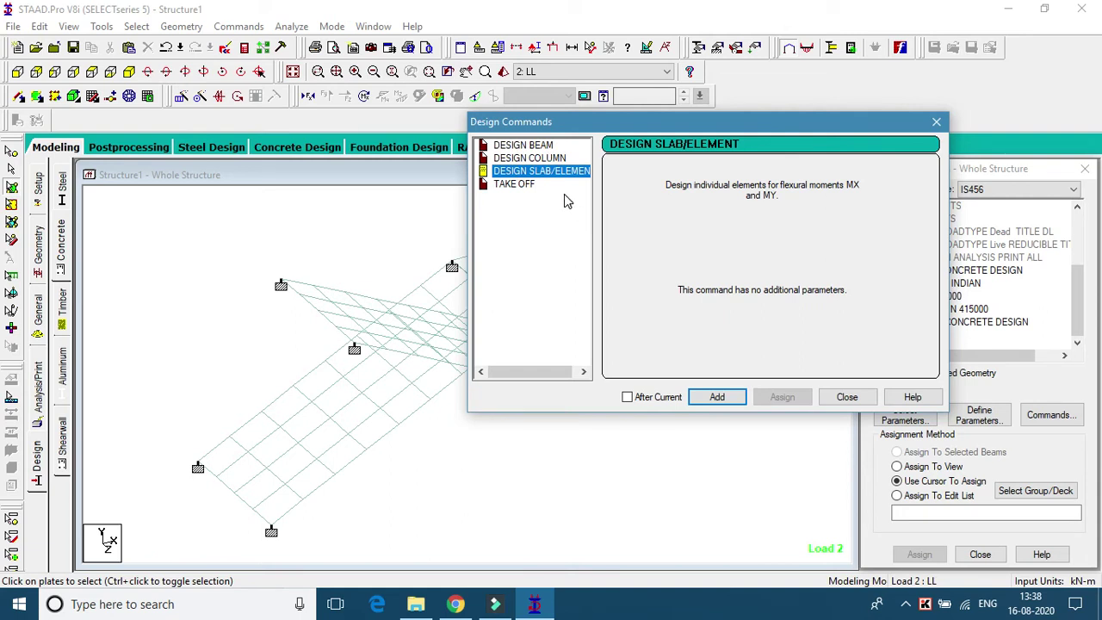
pyautogui.click(725, 397)
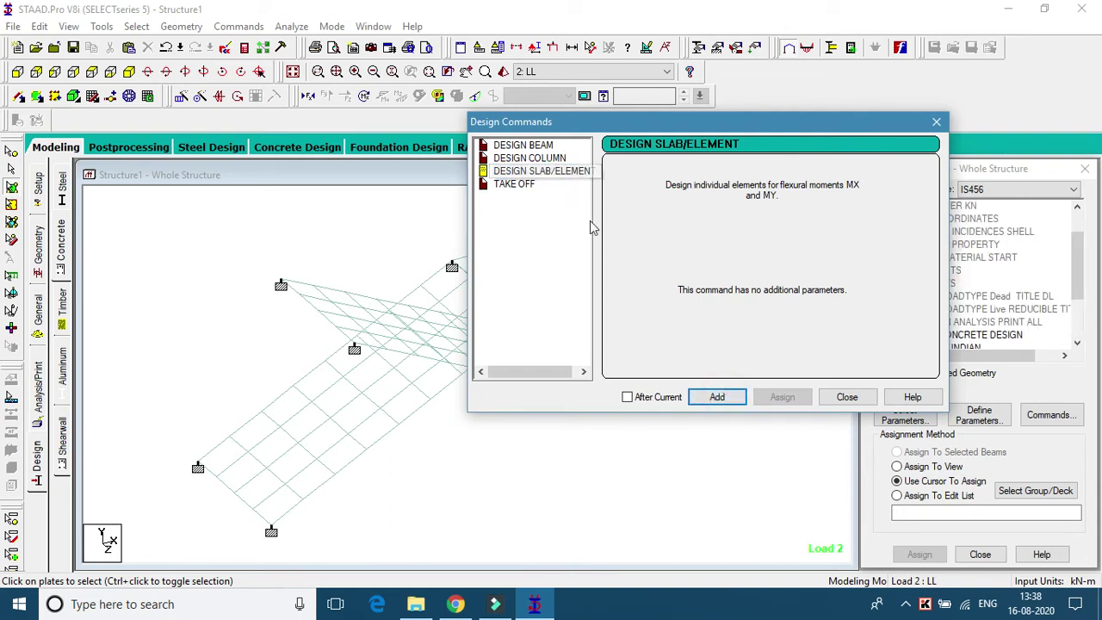
# Add the TAKE OFF command to the concrete design definition and close the design commands
pyautogui.click(519, 185)
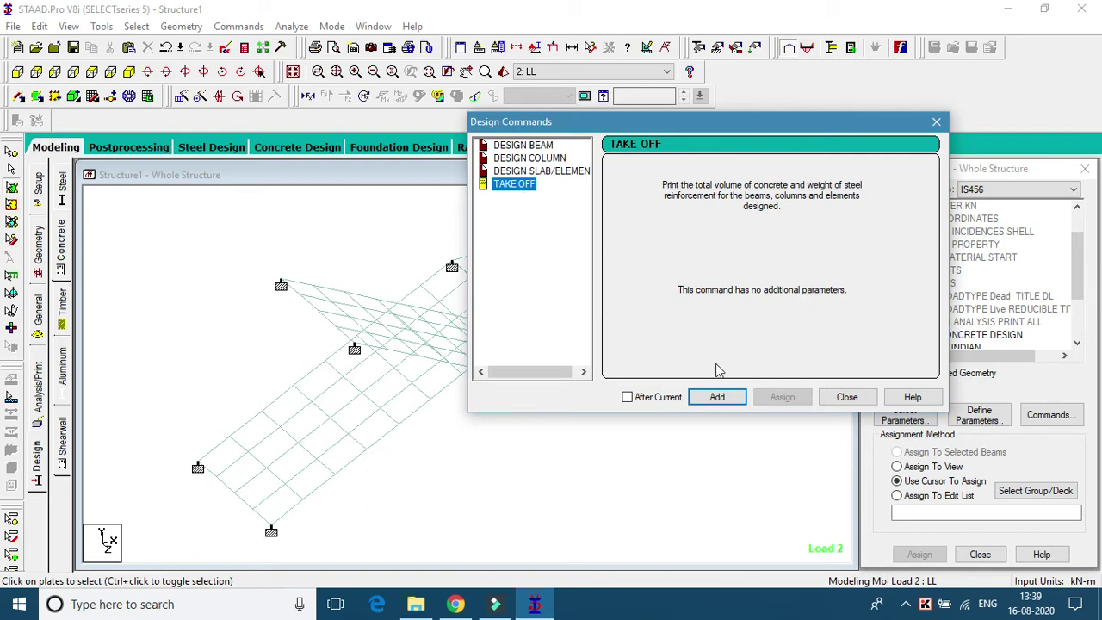
pyautogui.click(717, 397)
pyautogui.click(847, 397)
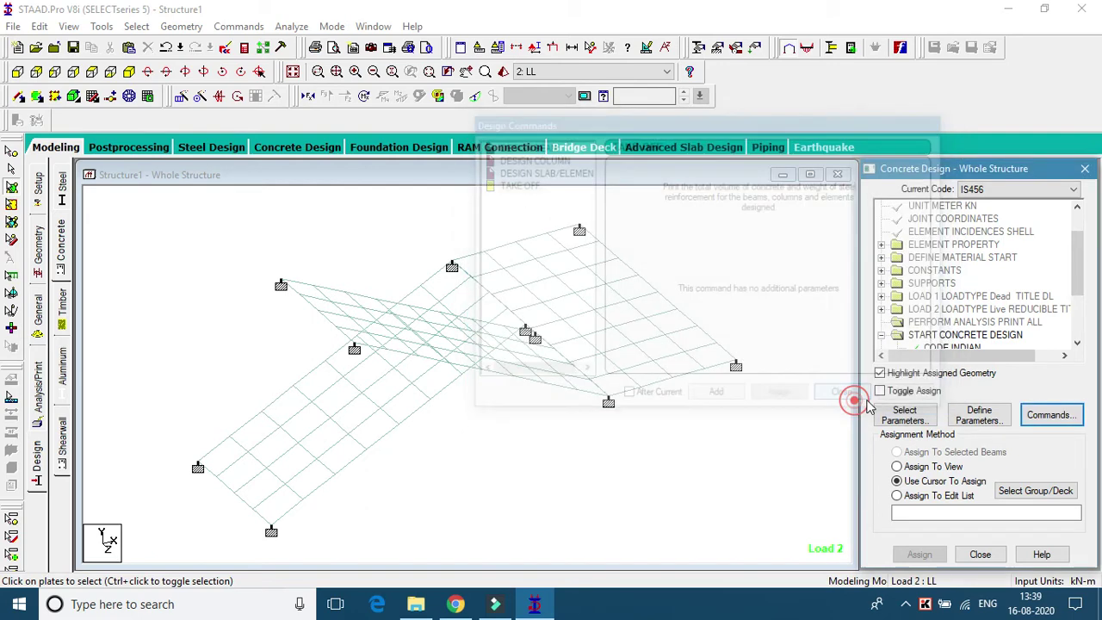
# Assign the FC 25000 parameter to all plates in the view
pyautogui.scroll(-2, 944, 286)
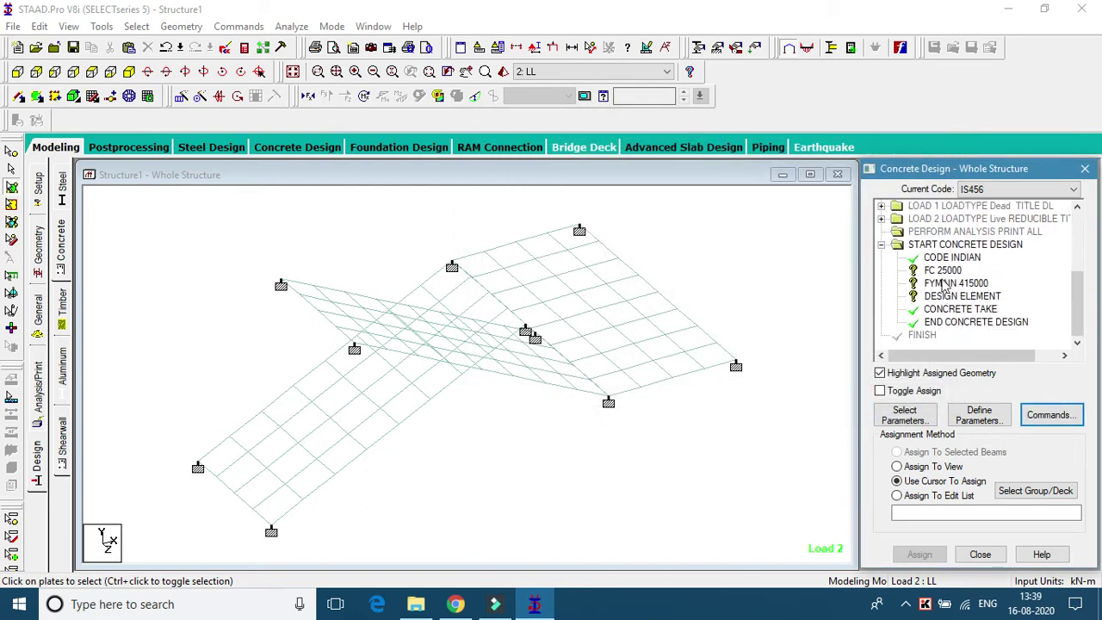
pyautogui.click(941, 270)
pyautogui.click(926, 467)
pyautogui.click(918, 555)
pyautogui.click(991, 404)
# Assign the FYMAIN 415000 parameter to all plates in the view
pyautogui.click(937, 282)
pyautogui.click(919, 466)
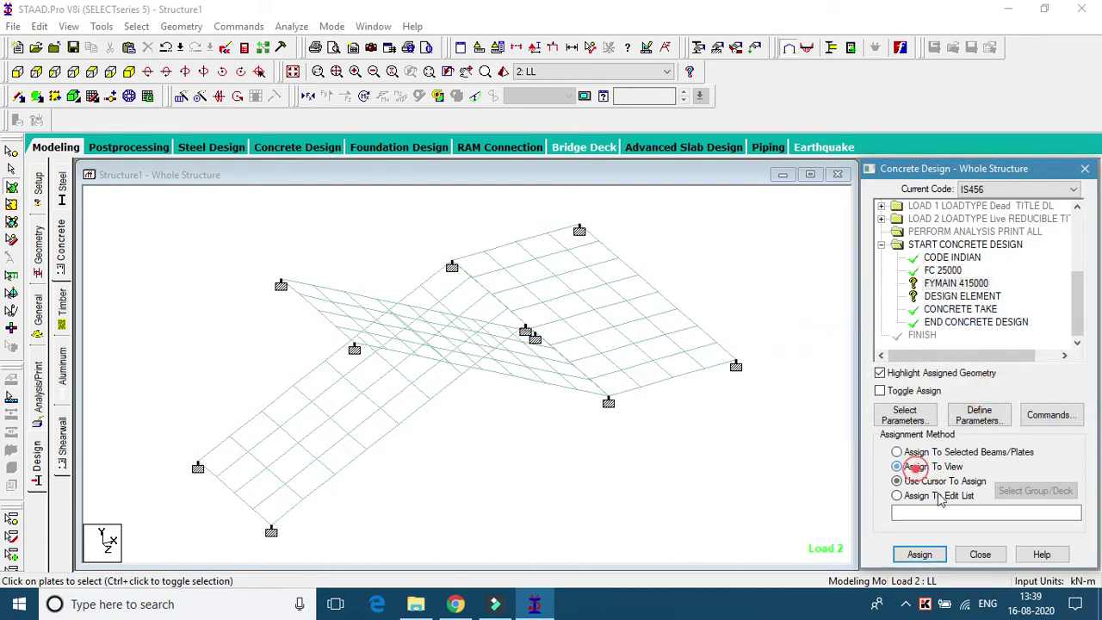
pyautogui.click(919, 554)
pyautogui.click(989, 405)
# Assign the DESIGN ELEMENT command to all plates in the view, and clear the plate selection
pyautogui.click(962, 295)
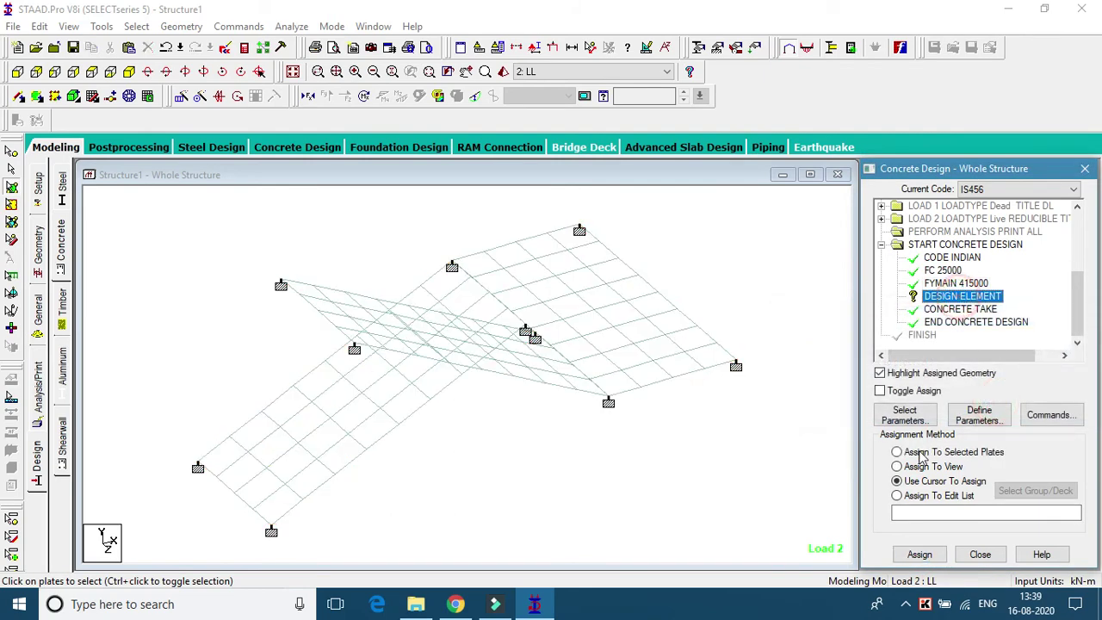
pyautogui.click(915, 467)
pyautogui.click(919, 555)
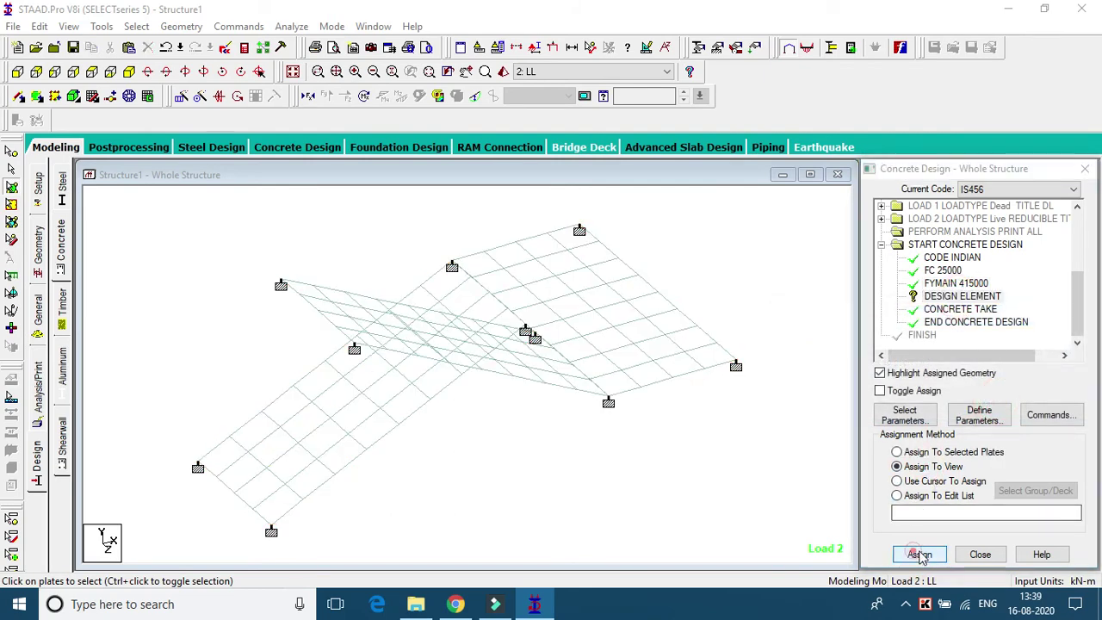
pyautogui.click(988, 405)
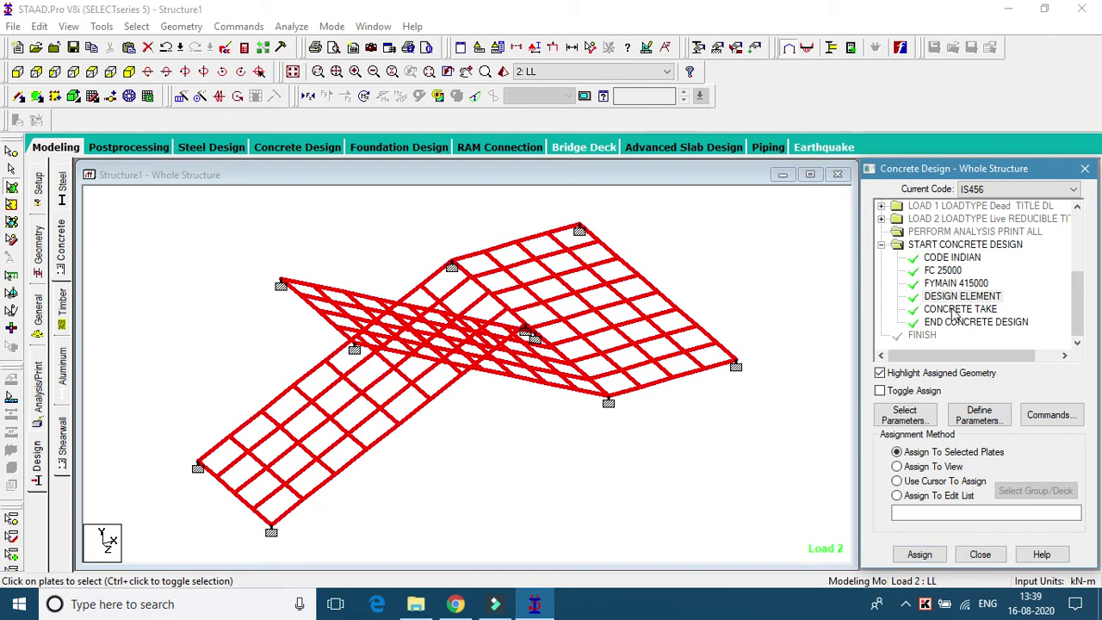
pyautogui.click(742, 285)
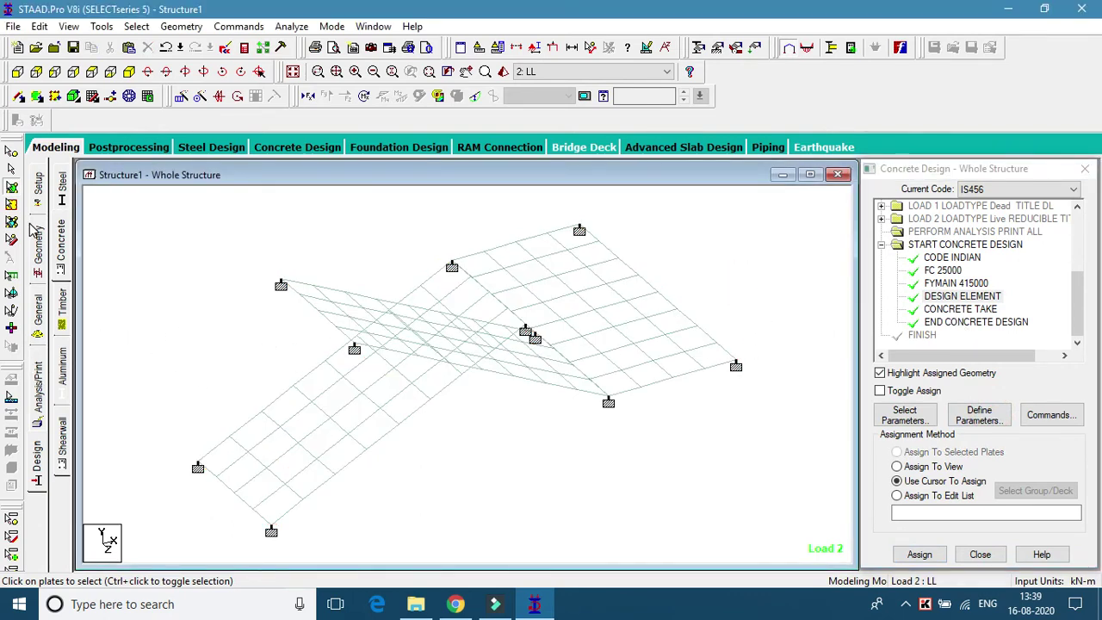
# Add another Perform Analysis command with the All print option after the concrete design block
pyautogui.click(38, 391)
pyautogui.click(472, 344)
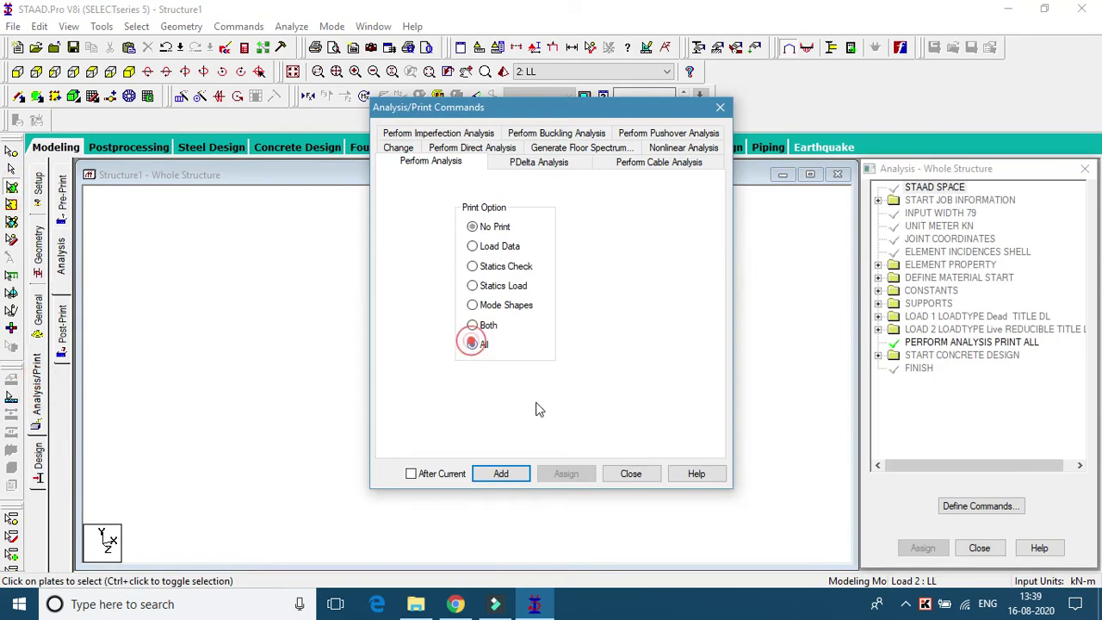
pyautogui.click(502, 472)
pyautogui.click(630, 472)
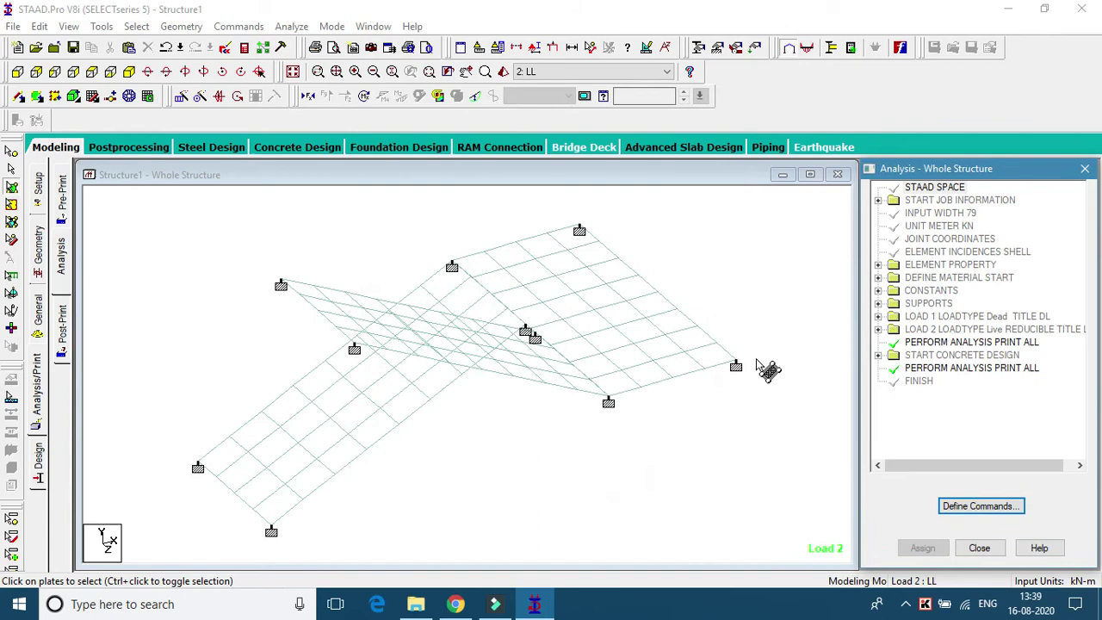
# Run the analysis and design, saving the modified structure under its current file name
pyautogui.click(291, 27)
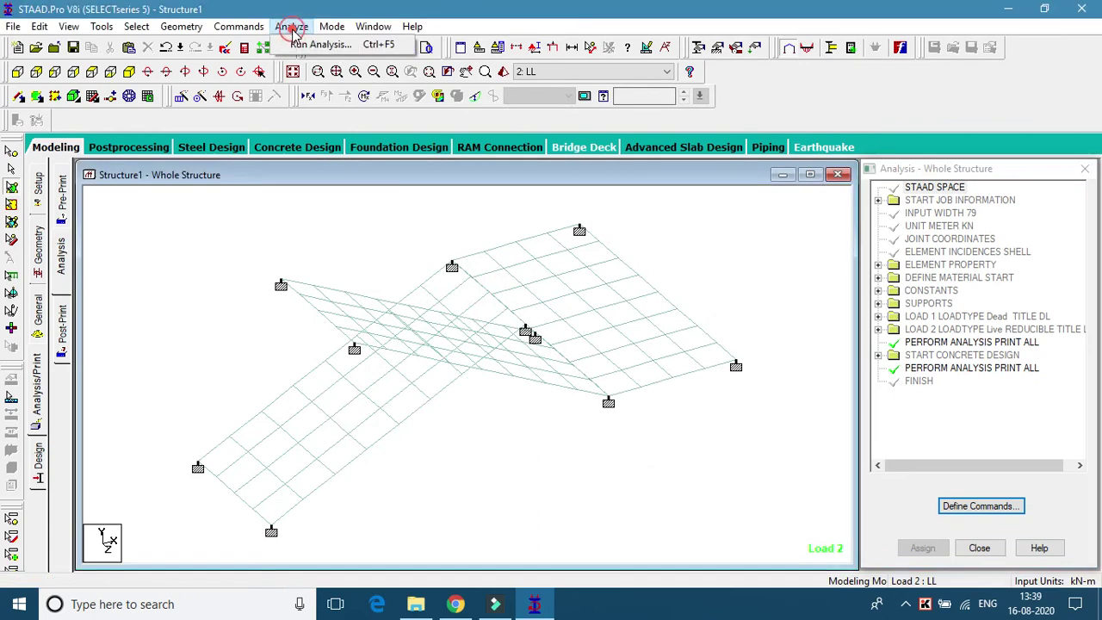
pyautogui.click(354, 46)
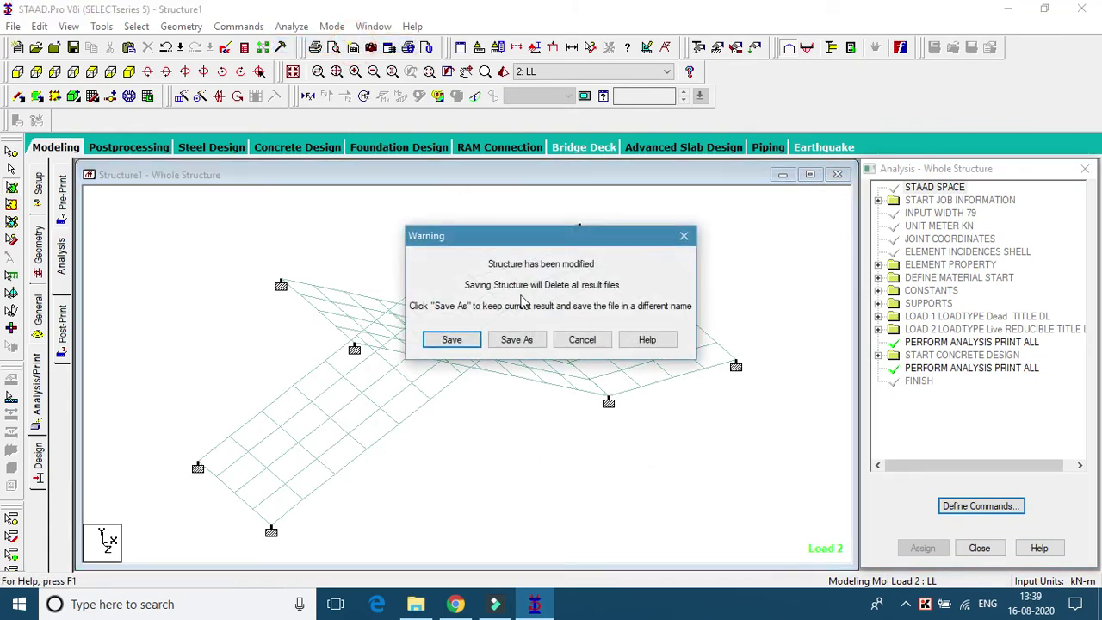
pyautogui.click(468, 340)
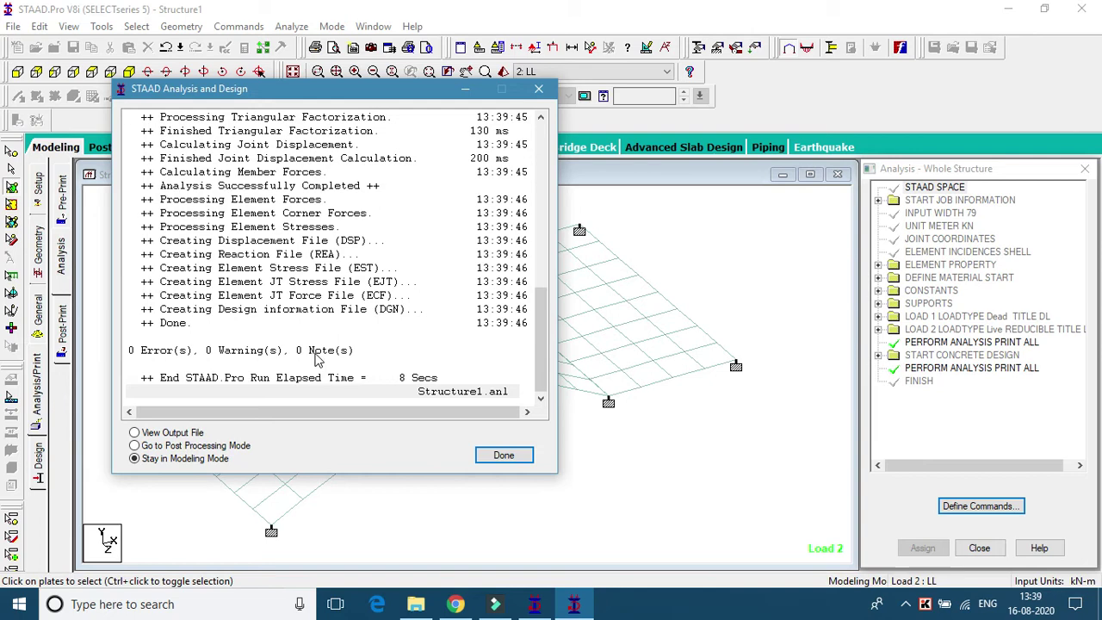
# Open the analysis output file and go to its concrete design results
pyautogui.click(192, 433)
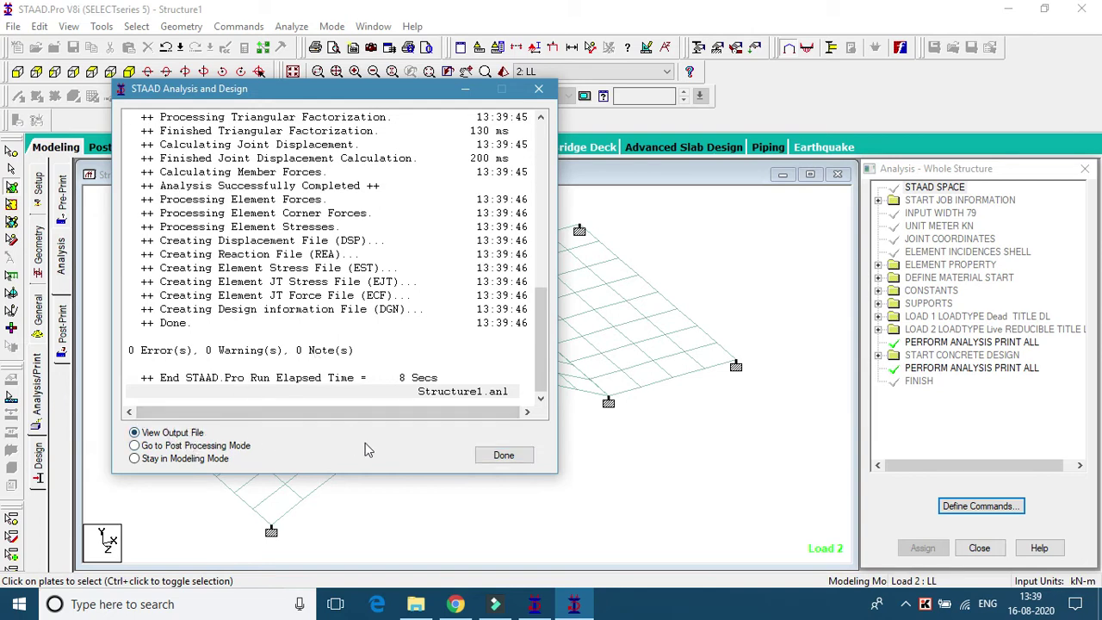
pyautogui.click(510, 456)
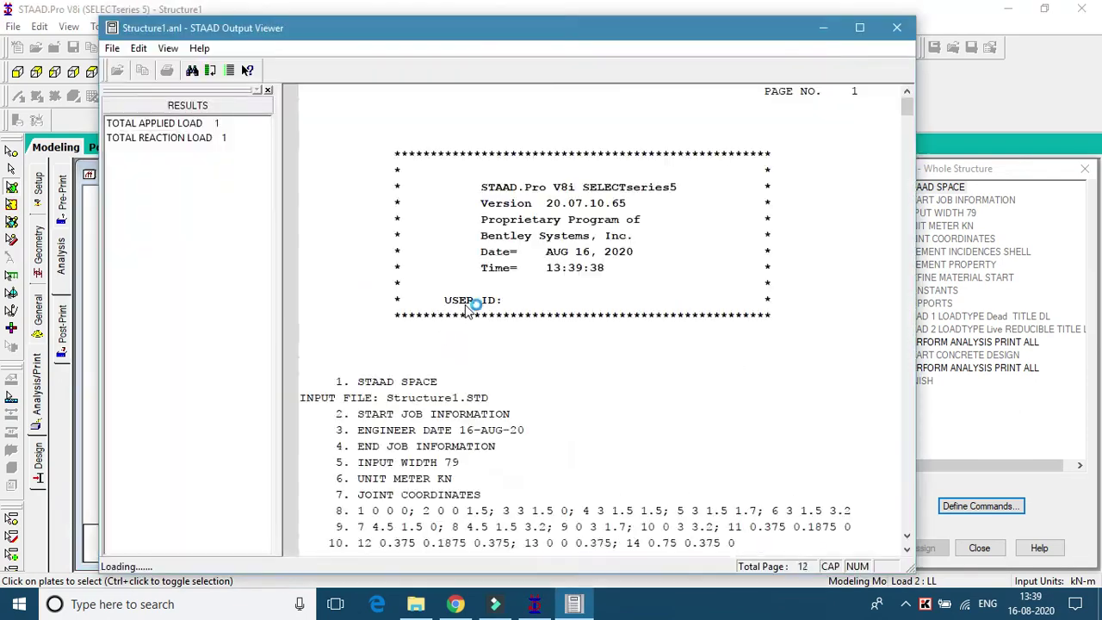
pyautogui.click(165, 181)
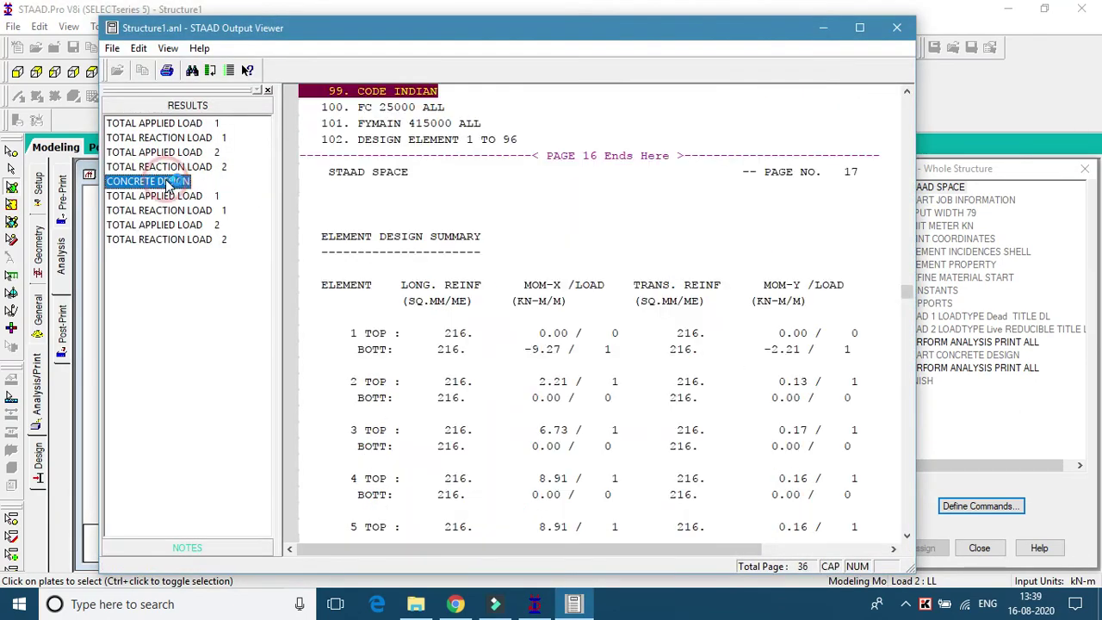
# Examine the element design summary for reinforcement and moments of all plates, and the concrete take-off section
pyautogui.scroll(-8, 658, 306)
pyautogui.scroll(-20, 670, 317)
pyautogui.scroll(-20, 674, 323)
pyautogui.scroll(-19, 394, 315)
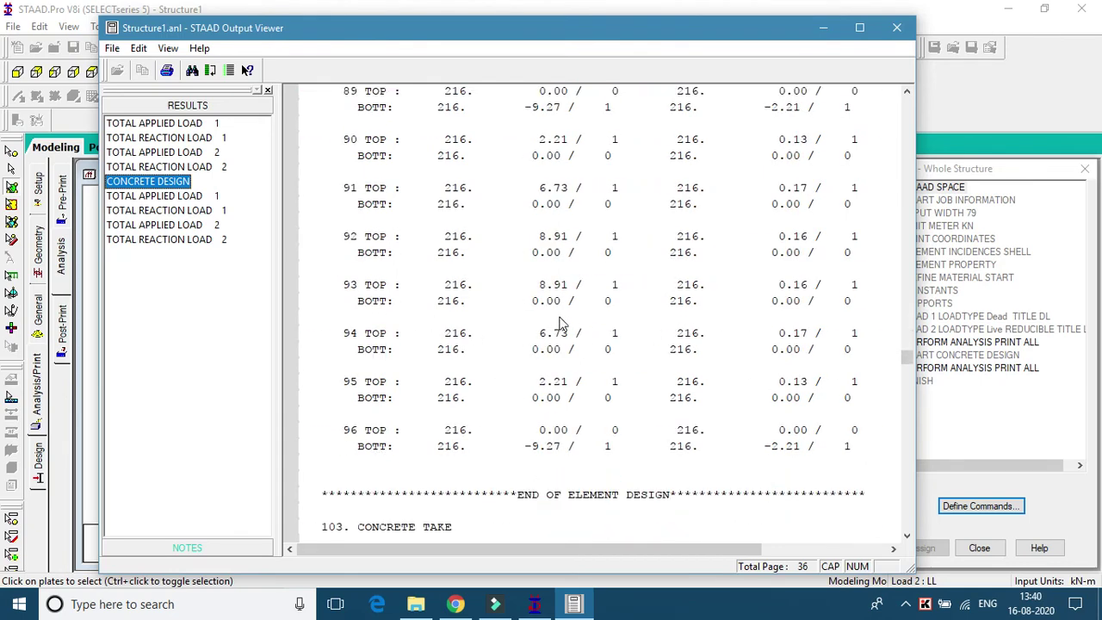
pyautogui.scroll(-1, 560, 322)
pyautogui.scroll(5, 551, 327)
pyautogui.scroll(-12, 517, 263)
pyautogui.scroll(4, 524, 284)
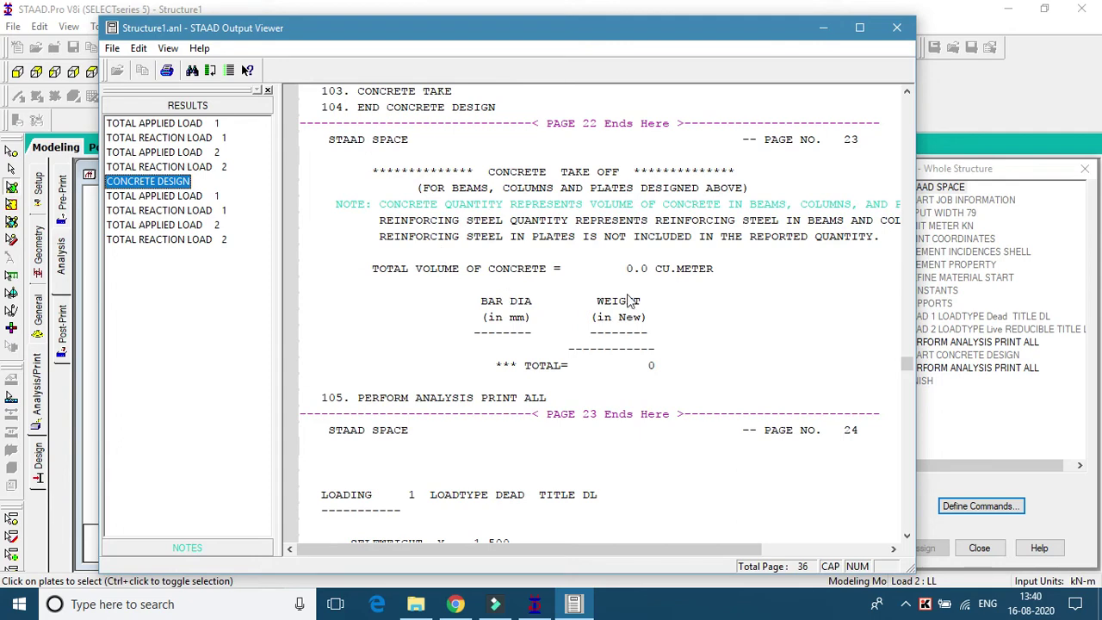
# Examine the dead and live load listings and the static load and reaction summary for load case 1
pyautogui.scroll(-4, 594, 318)
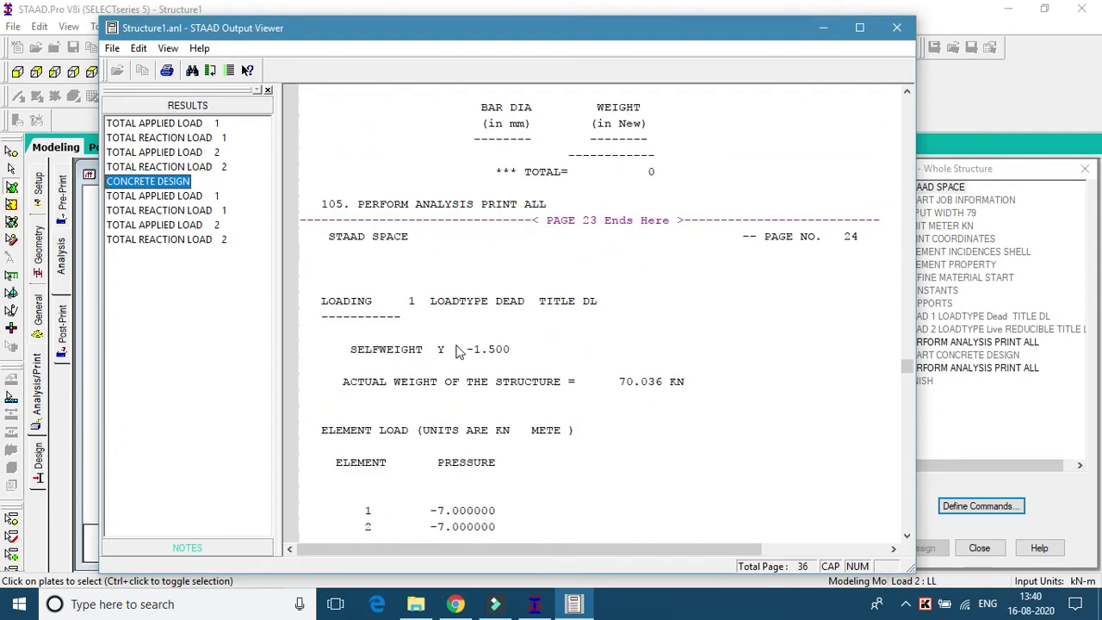
pyautogui.scroll(-1, 529, 377)
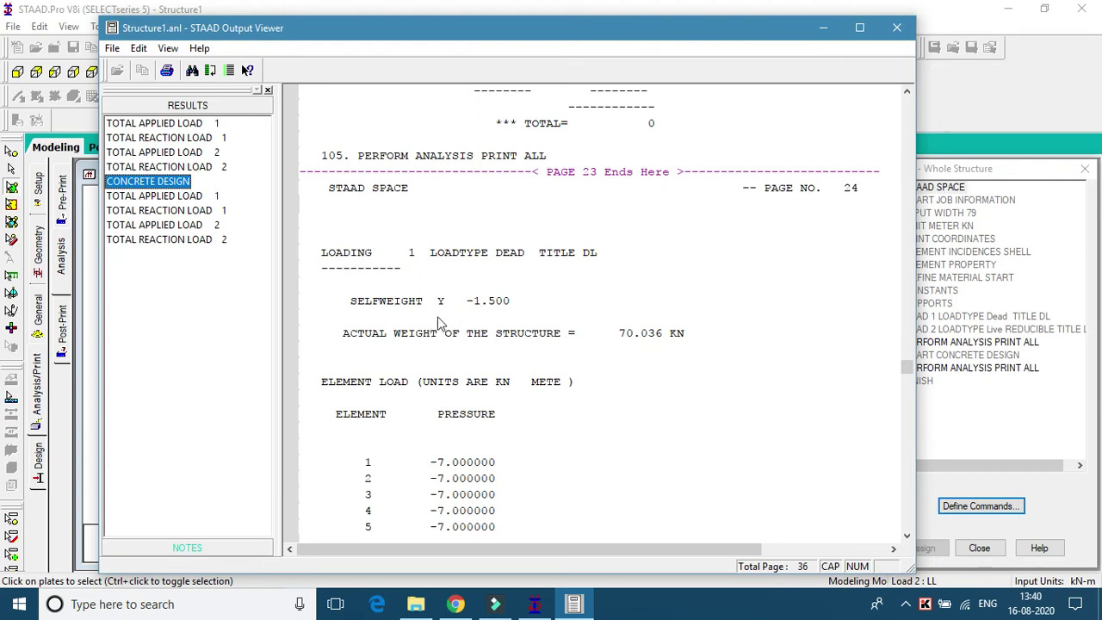
pyautogui.scroll(-2, 593, 341)
pyautogui.scroll(-20, 628, 250)
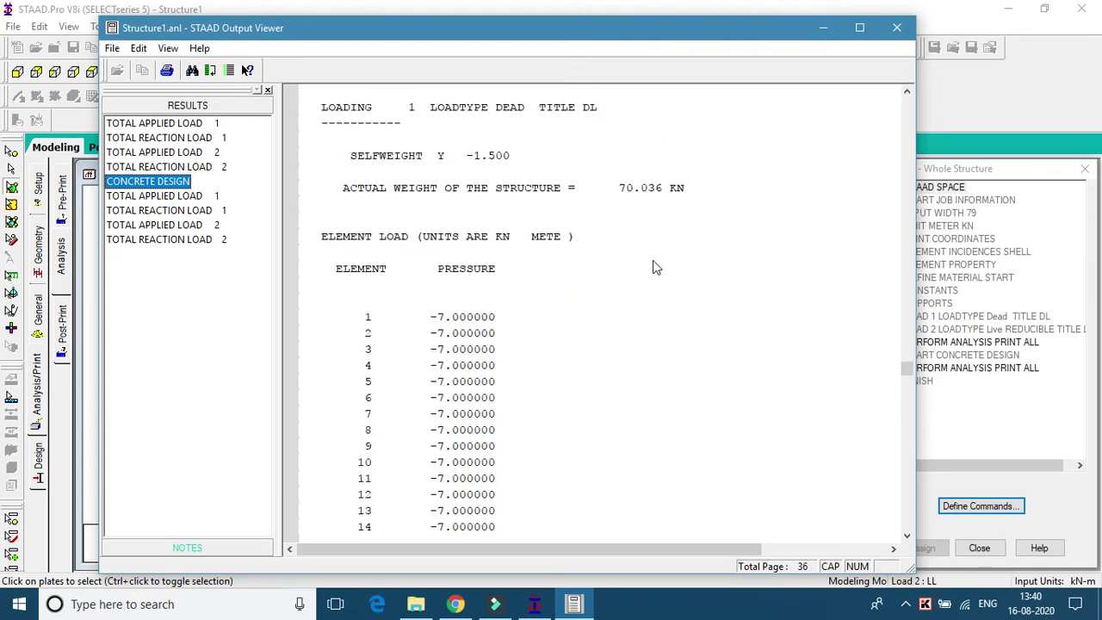
pyautogui.scroll(-20, 564, 314)
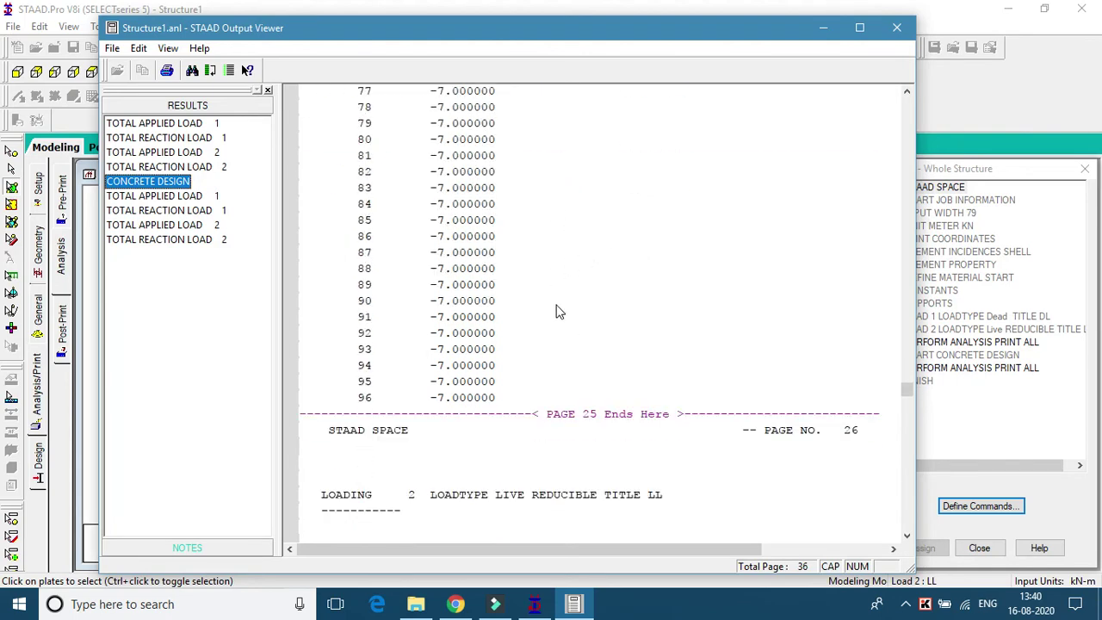
pyautogui.scroll(4, 568, 312)
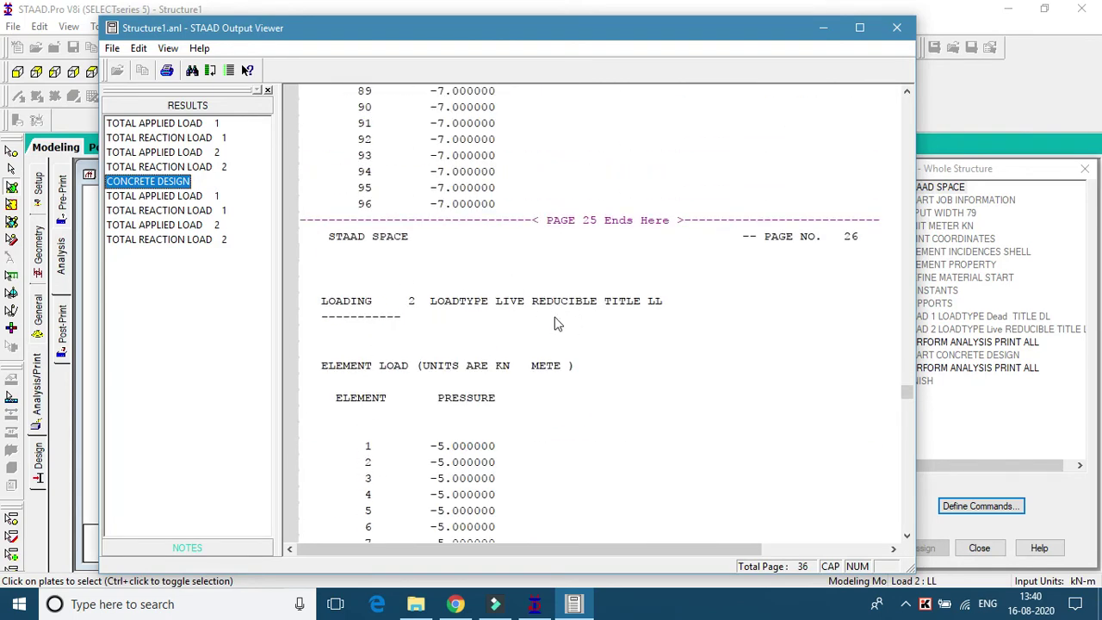
pyautogui.scroll(-20, 569, 327)
pyautogui.scroll(-20, 589, 336)
pyautogui.scroll(-20, 589, 336)
pyautogui.scroll(10, 589, 332)
pyautogui.scroll(-4, 589, 331)
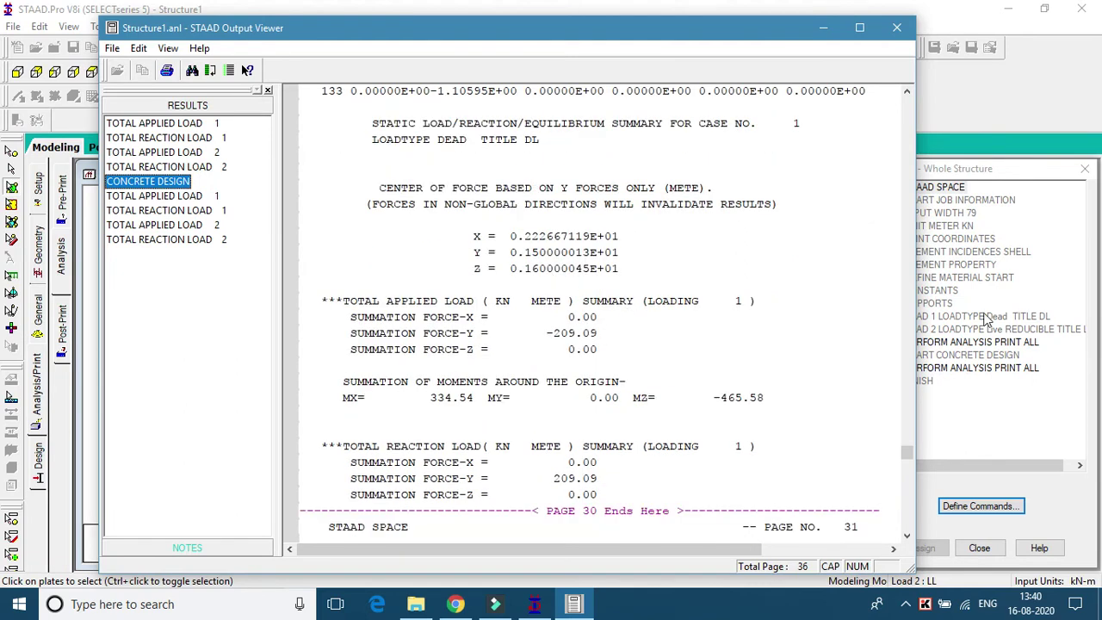
# Try to print all pages of the output file with Microsoft XPS Document Writer
pyautogui.click(167, 70)
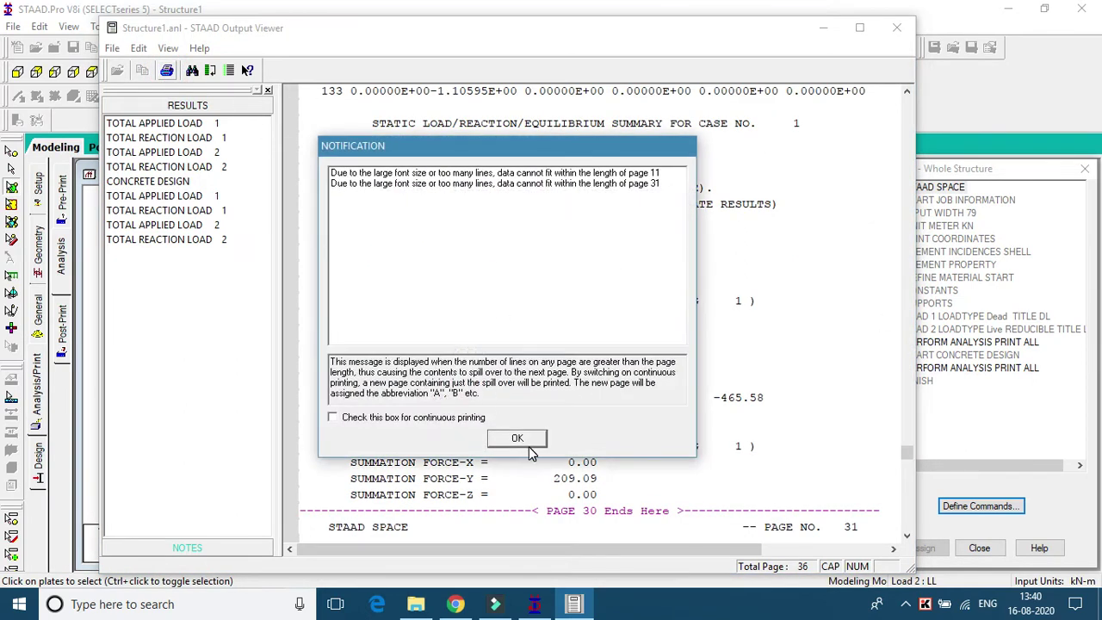
pyautogui.click(517, 439)
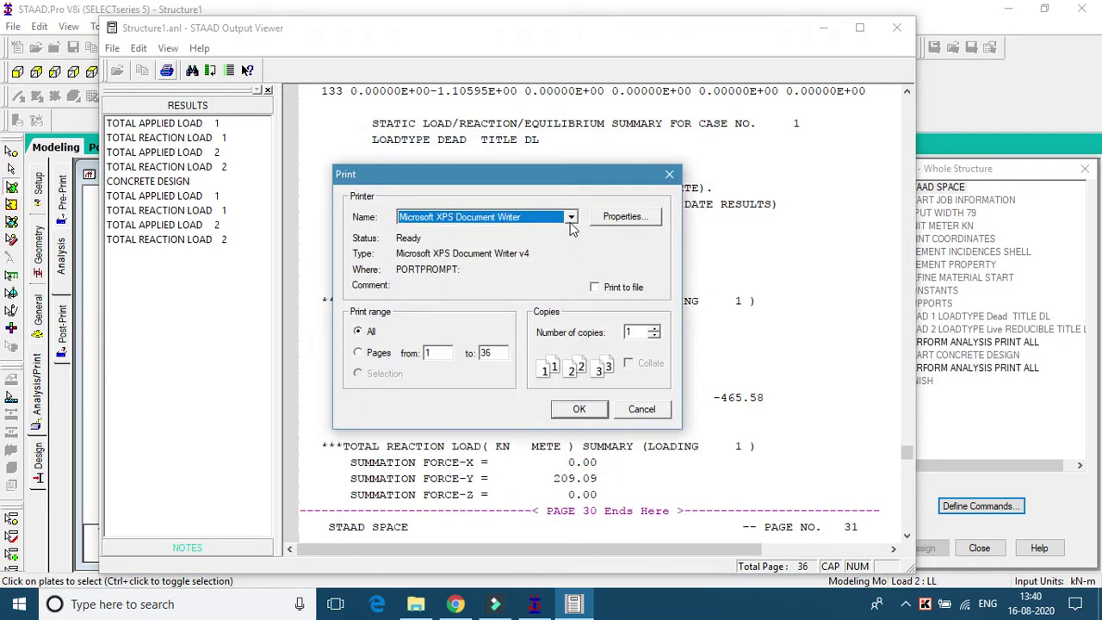
pyautogui.click(580, 408)
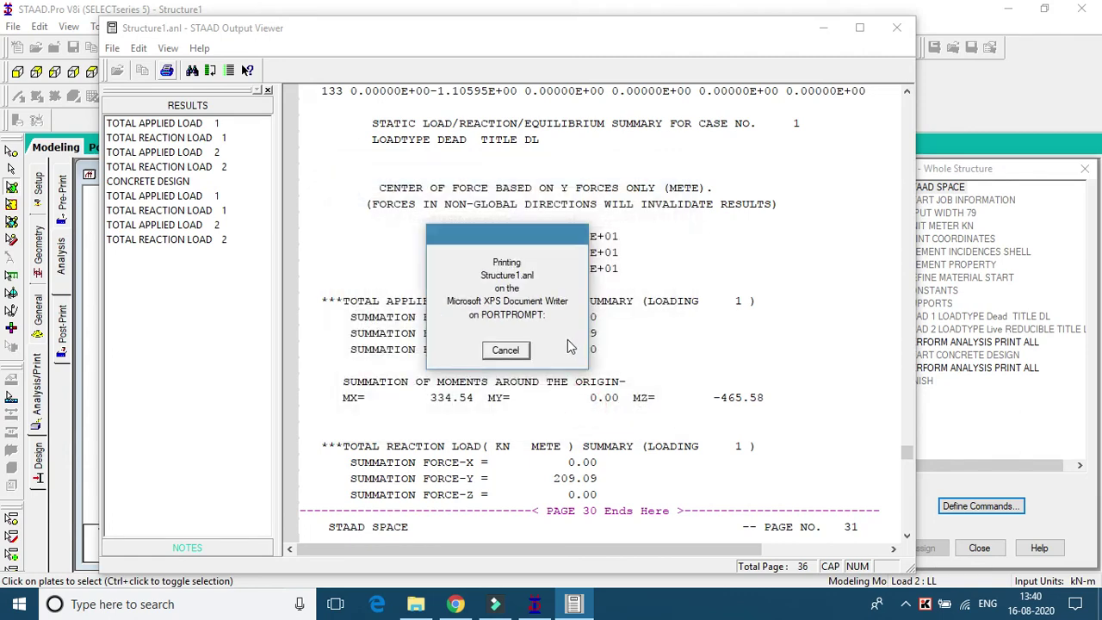
pyautogui.click(507, 354)
pyautogui.click(770, 104)
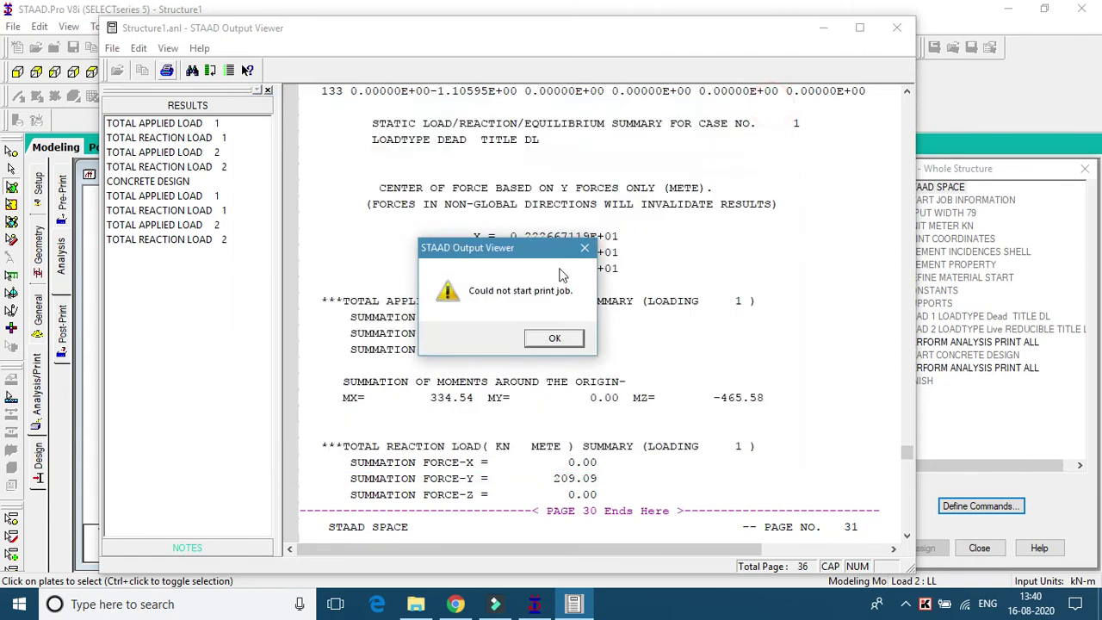
pyautogui.click(585, 248)
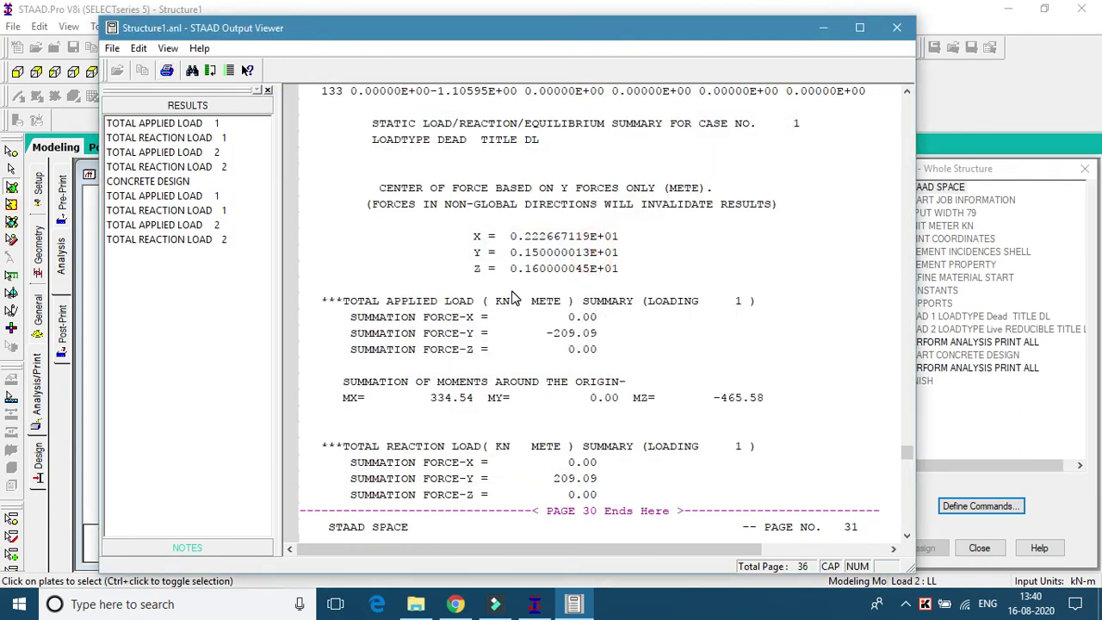
# Examine the maximum displacements, joint load summary and applied joint equivalent loads in the output file
pyautogui.scroll(-4, 513, 297)
pyautogui.scroll(-5, 614, 354)
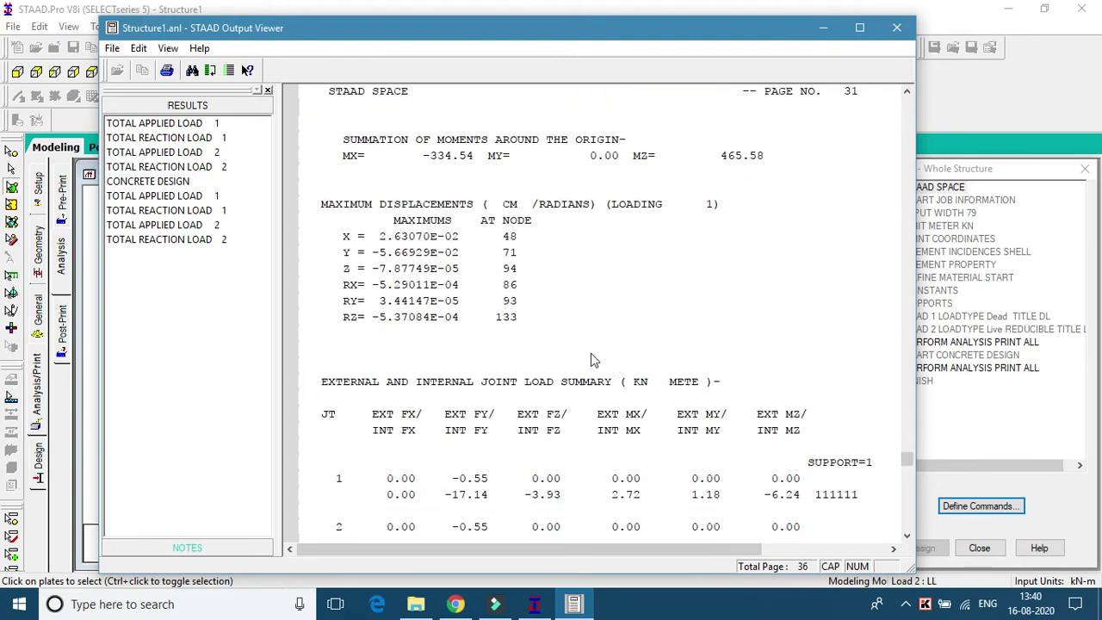
pyautogui.scroll(-1, 601, 338)
pyautogui.scroll(-15, 556, 289)
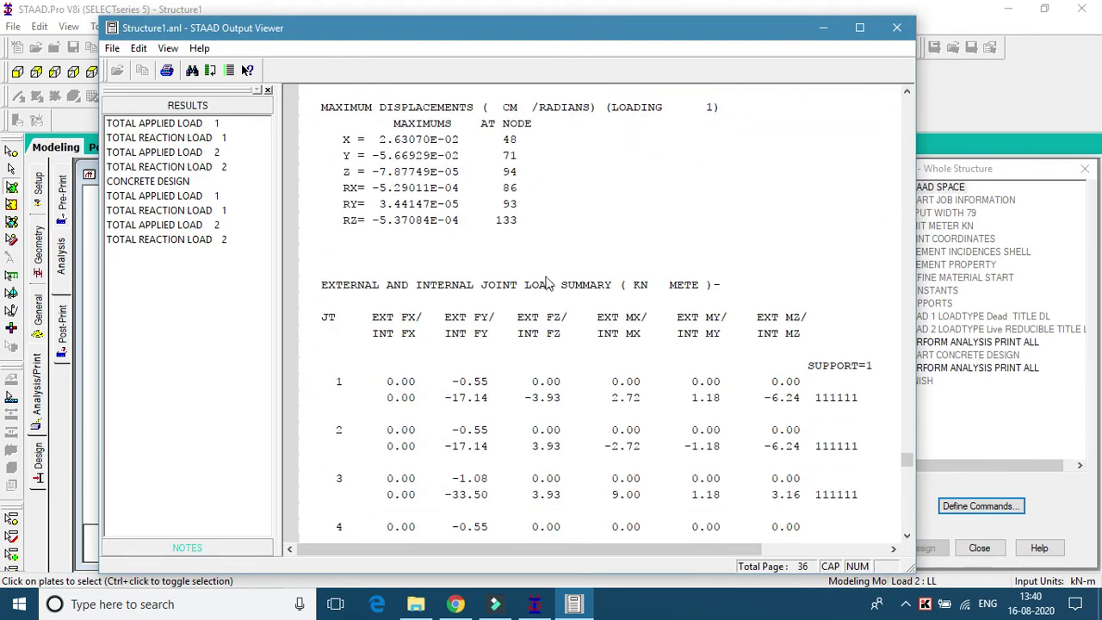
pyautogui.scroll(-20, 629, 295)
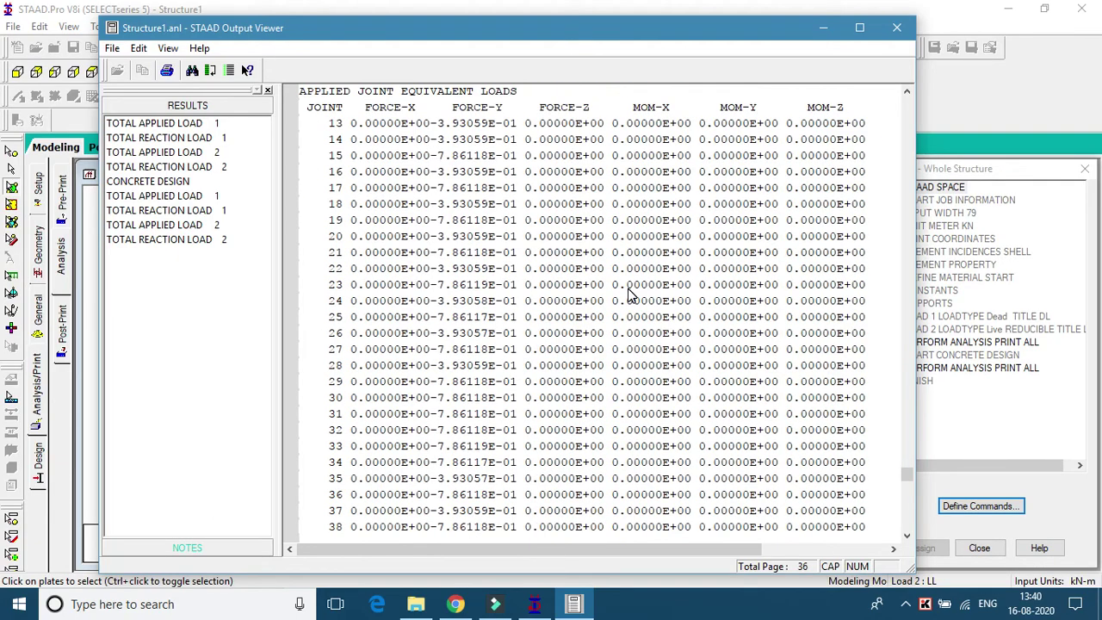
# Examine the load case 1 summary, applied joint equivalent loads, element pressures and selfweight in the output file, and close it
pyautogui.scroll(20, 622, 272)
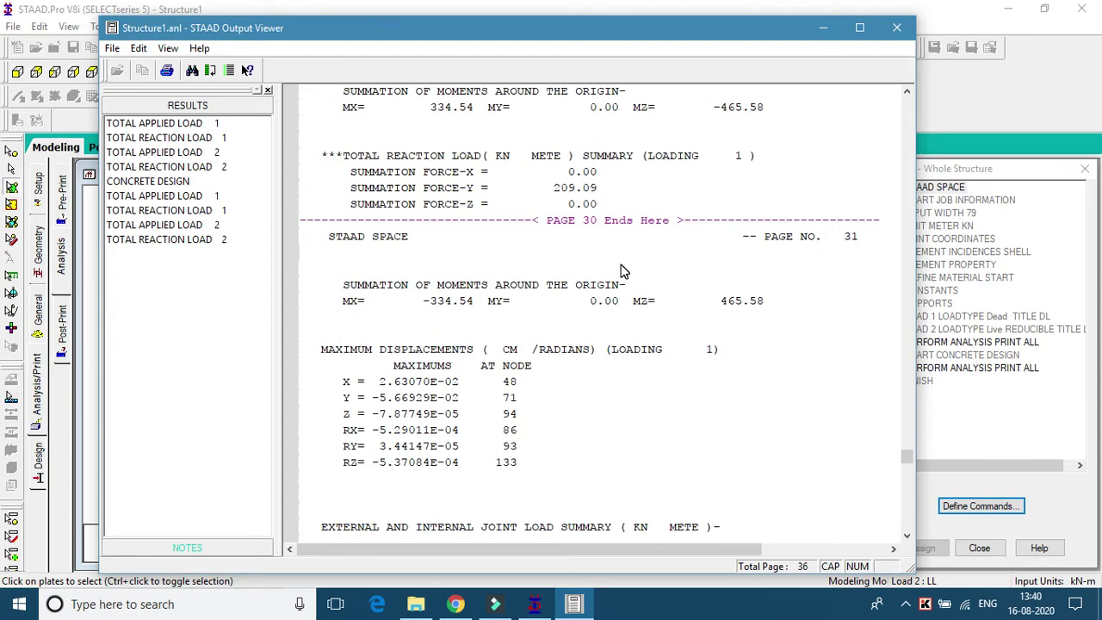
pyautogui.scroll(4, 624, 256)
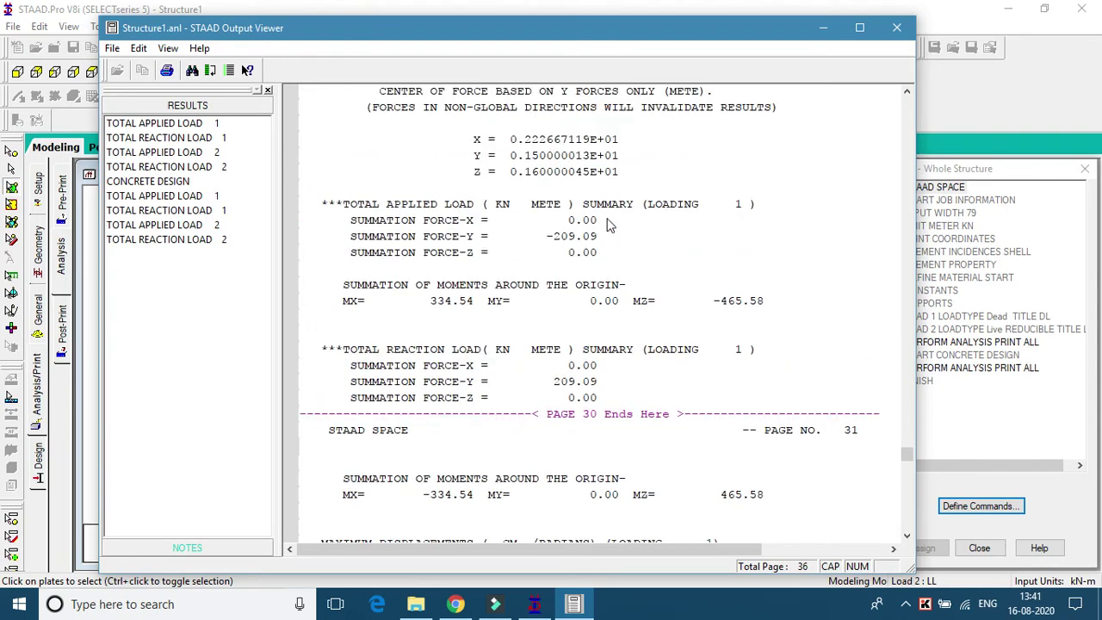
pyautogui.scroll(1, 627, 229)
pyautogui.scroll(2, 607, 213)
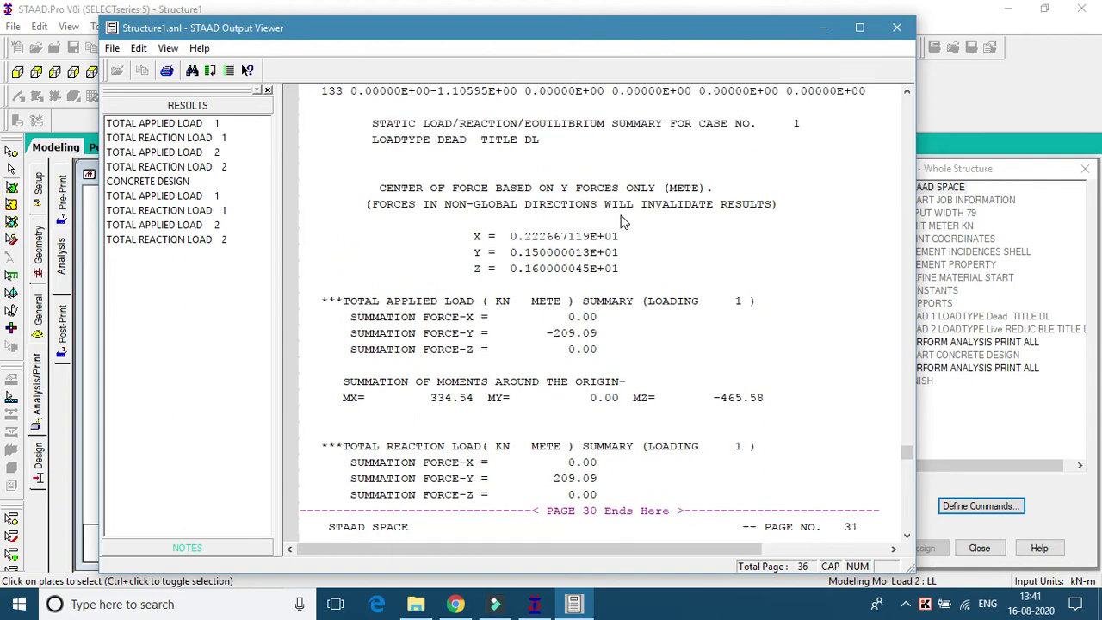
pyautogui.scroll(-1, 645, 226)
pyautogui.scroll(20, 592, 209)
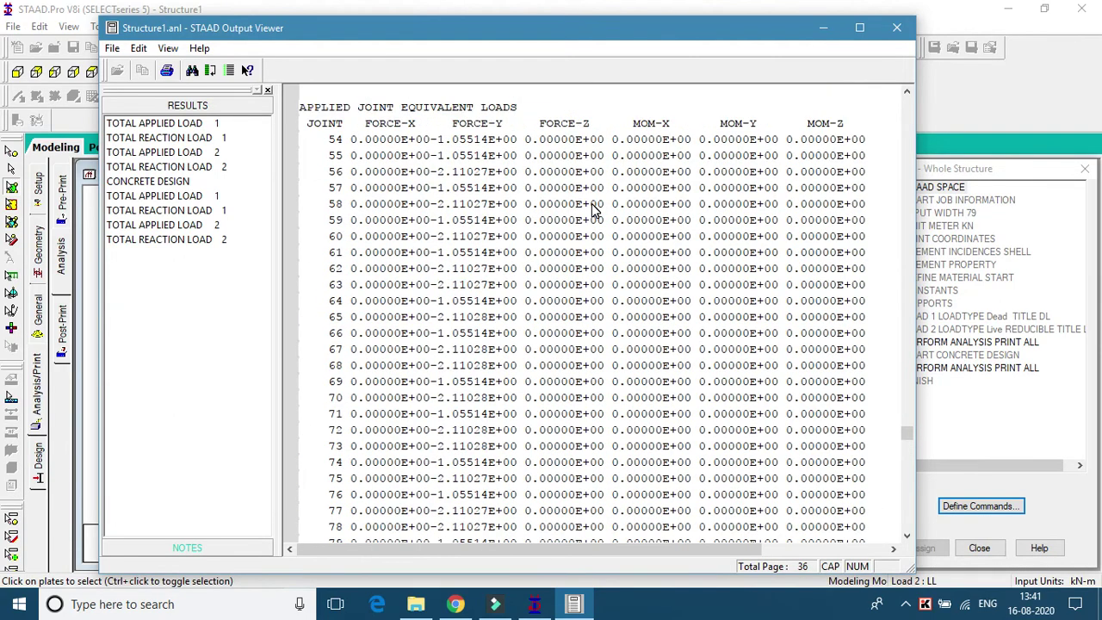
pyautogui.scroll(20, 592, 209)
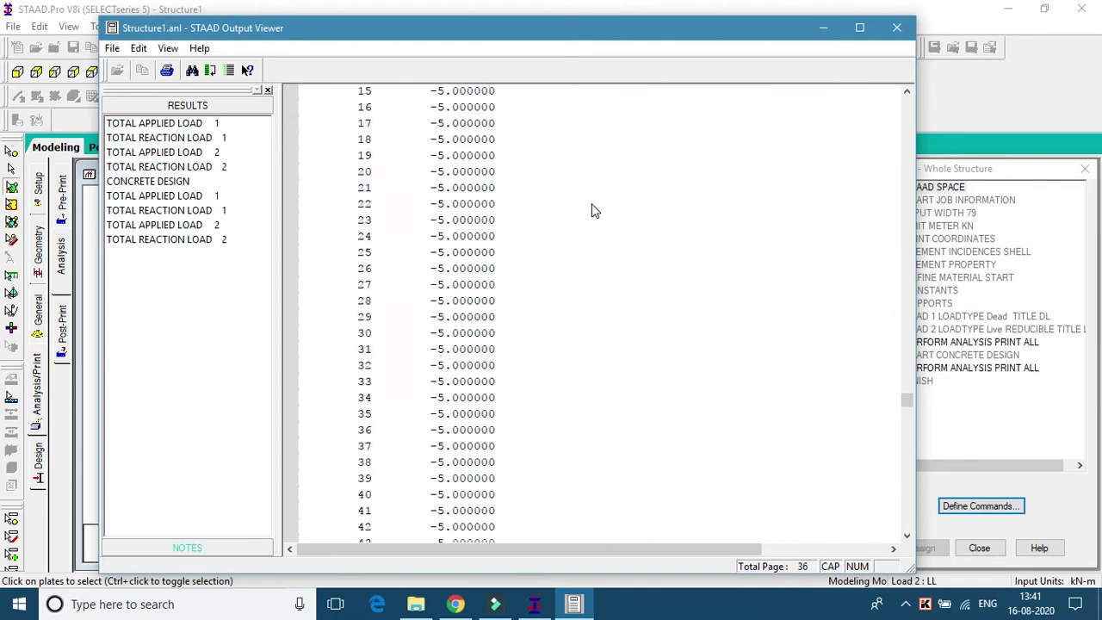
pyautogui.scroll(20, 592, 211)
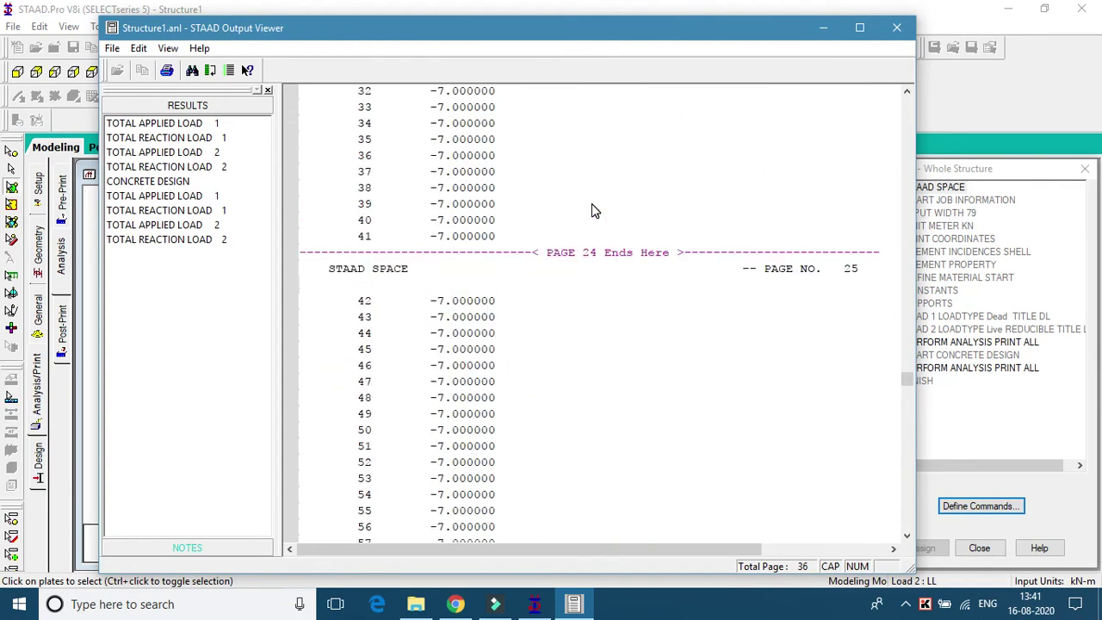
pyautogui.scroll(13, 592, 210)
pyautogui.scroll(-5, 593, 257)
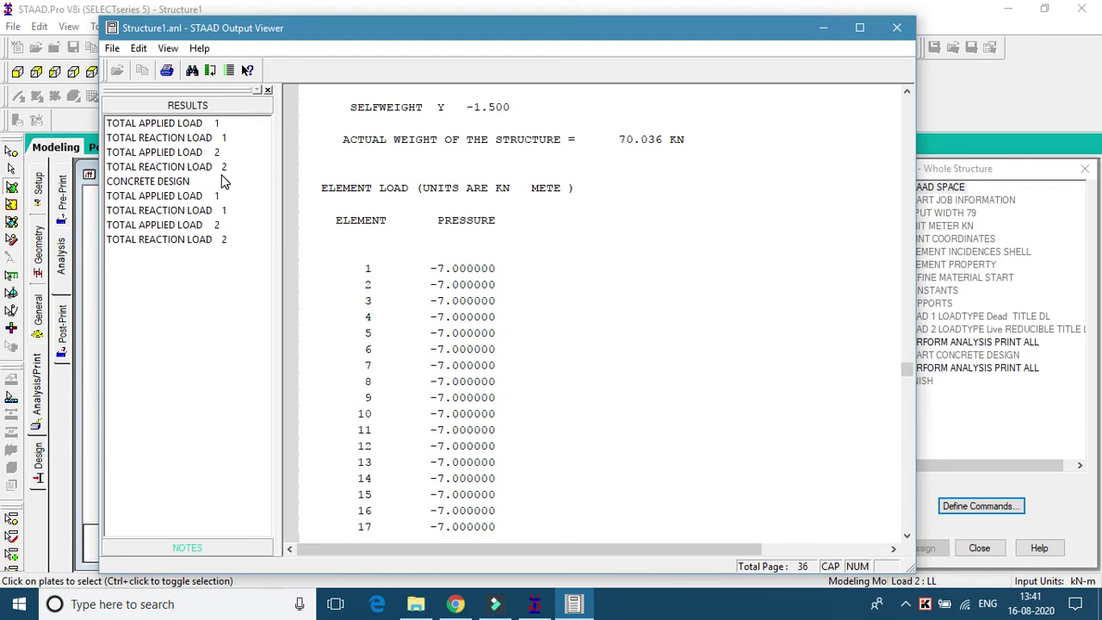
pyautogui.click(897, 26)
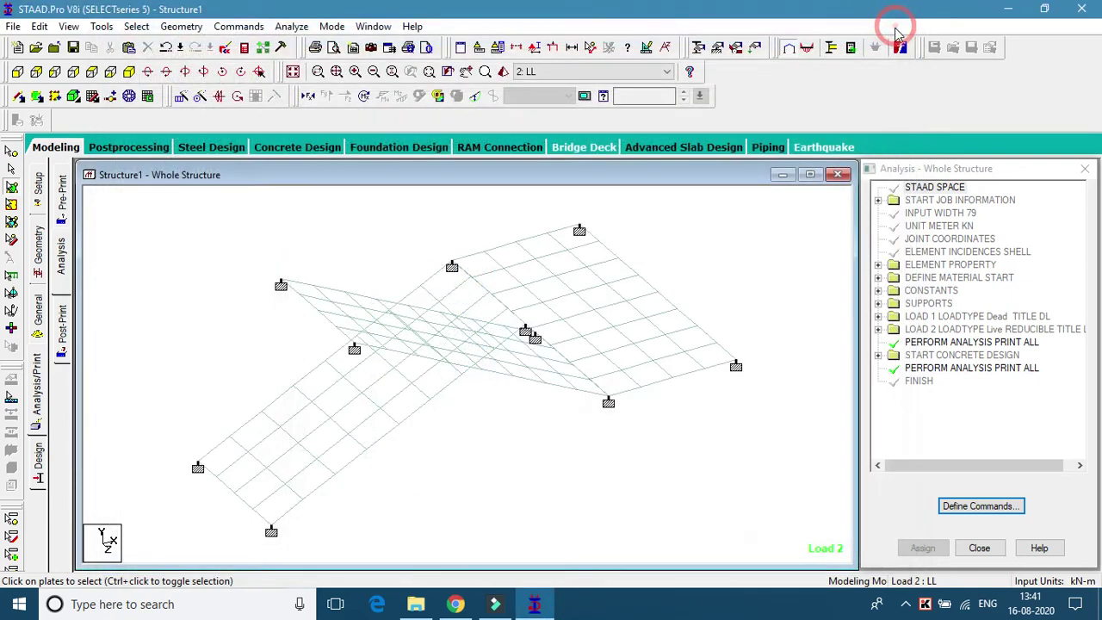
# Reopen the analysis output file, look over the input listing up to the element incidences, and close it
pyautogui.click(245, 54)
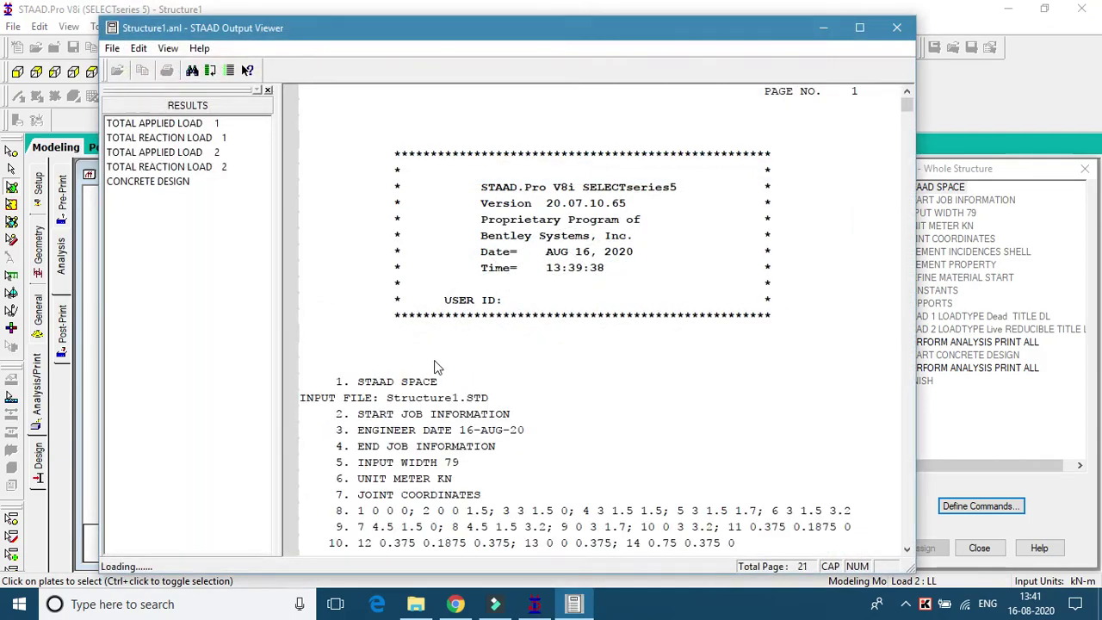
pyautogui.scroll(-15, 479, 353)
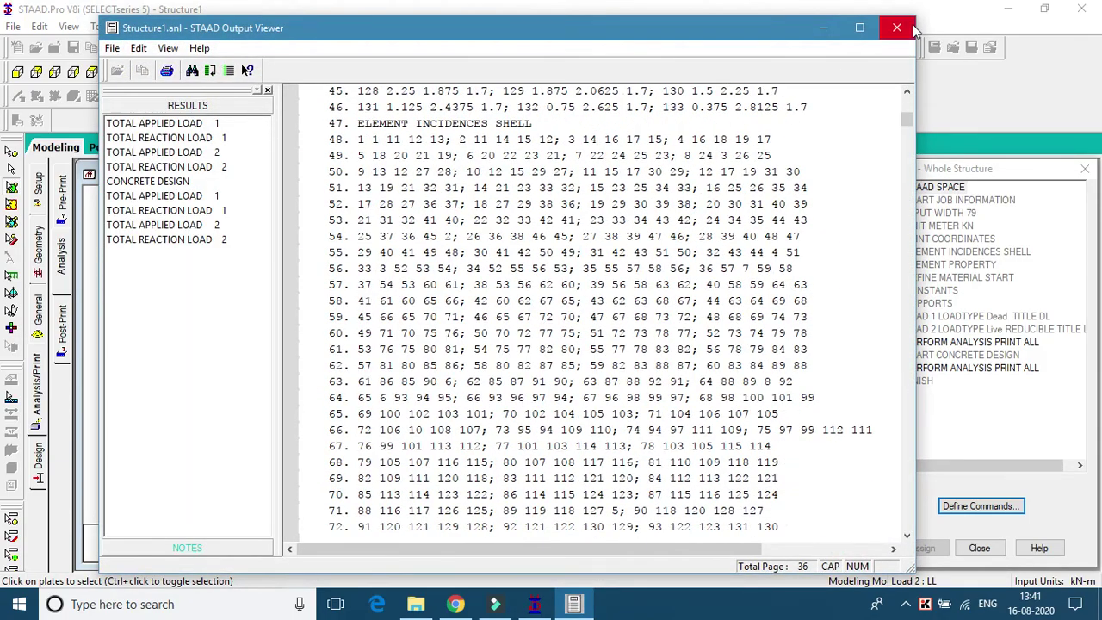
pyautogui.click(902, 27)
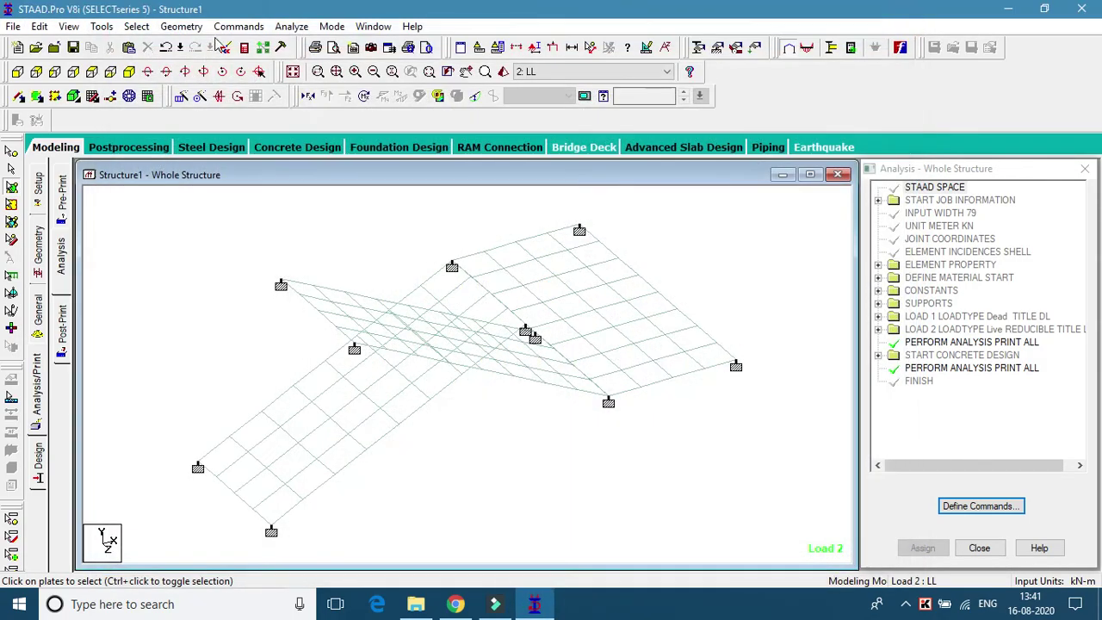
# Show the postprocessing node displacements and deflected shape with load cases 1 DL and 2 LL selected
pyautogui.click(140, 148)
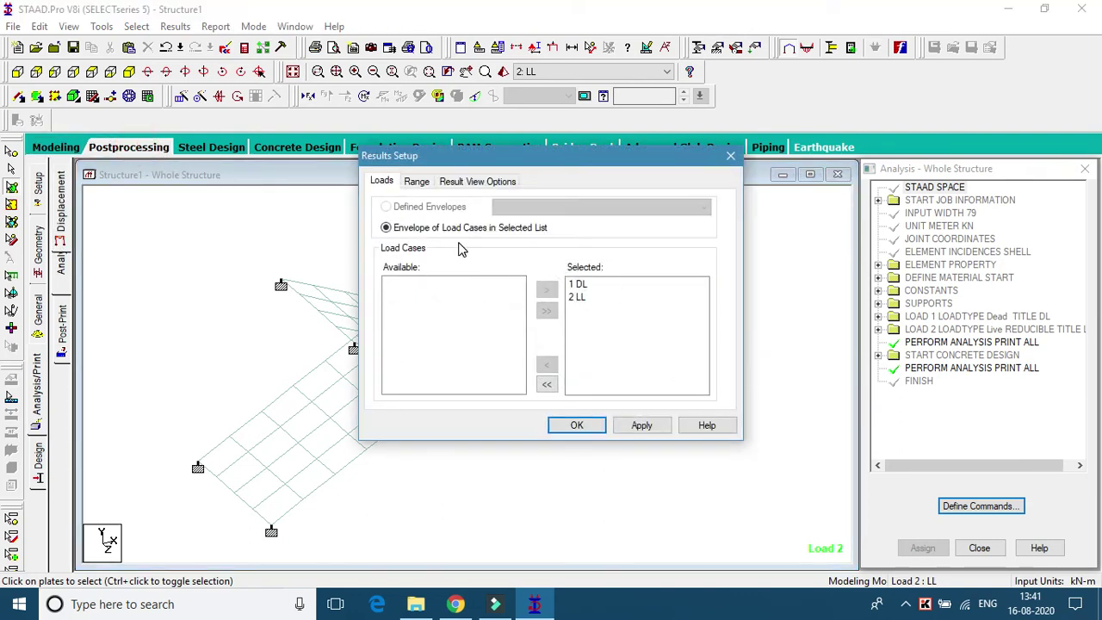
pyautogui.click(593, 425)
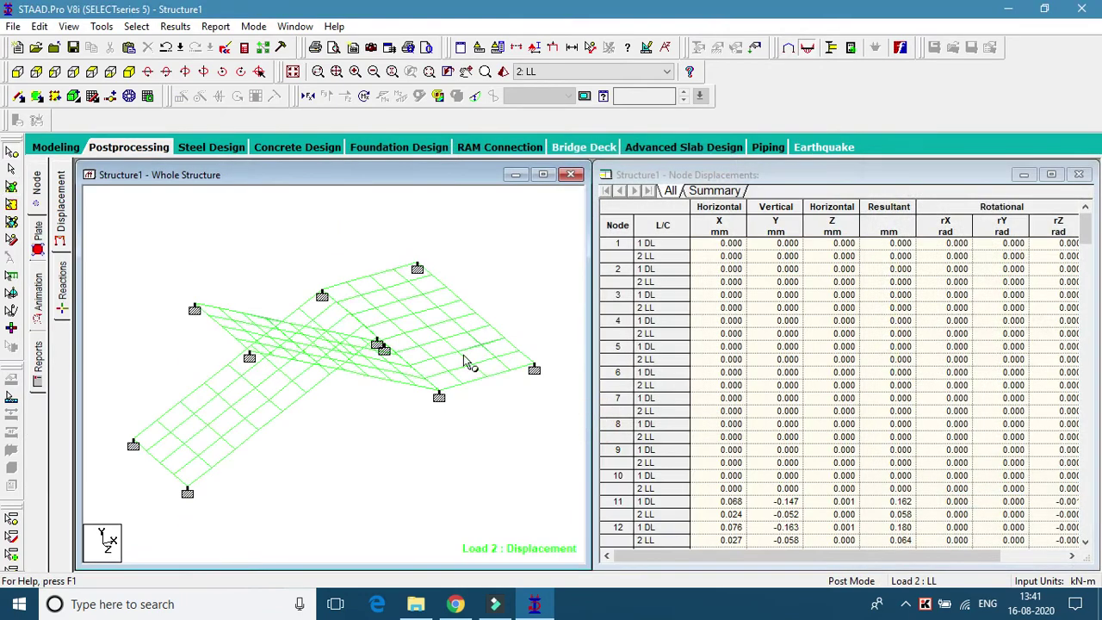
pyautogui.scroll(3, 383, 370)
pyautogui.scroll(1, 372, 357)
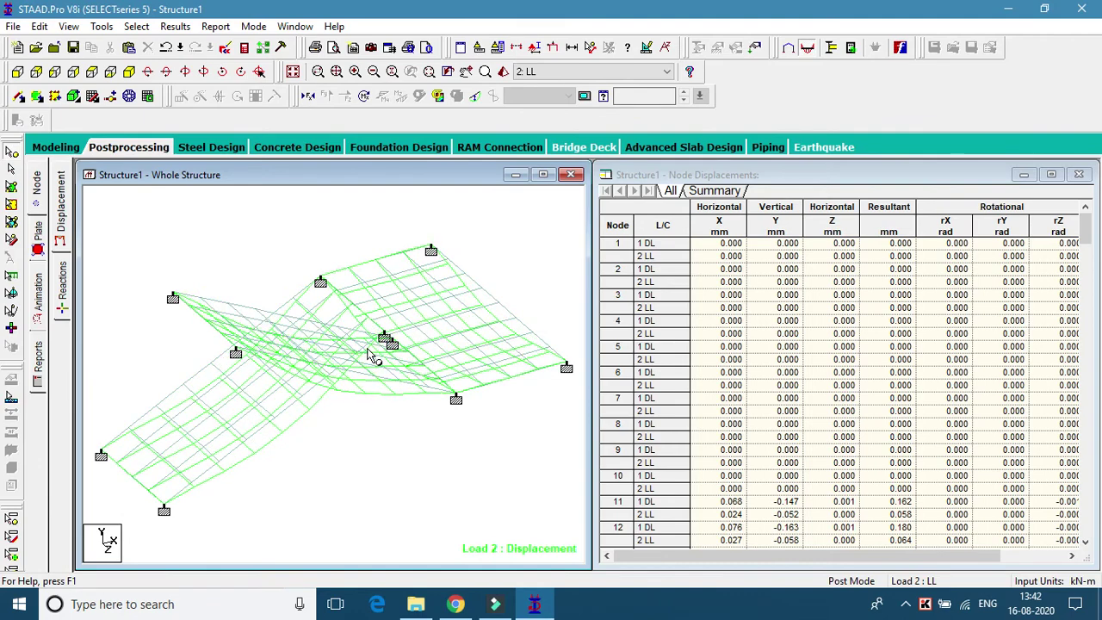
# Try to annotate the maximum bending beam results on the displaced structure
pyautogui.click(223, 30)
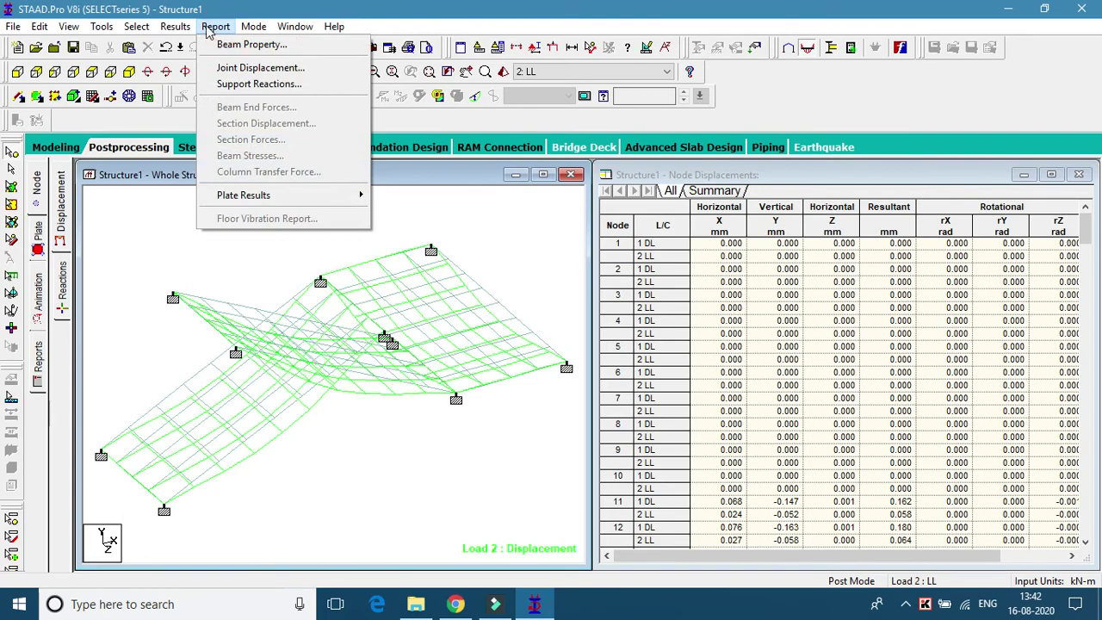
pyautogui.moveTo(179, 28)
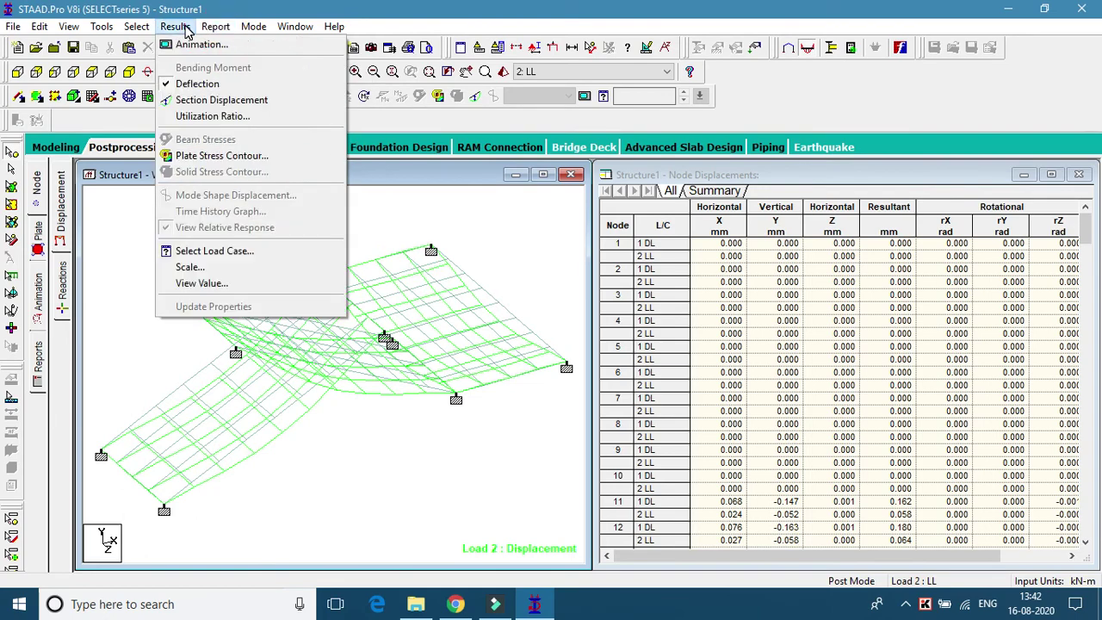
pyautogui.click(205, 284)
pyautogui.click(497, 177)
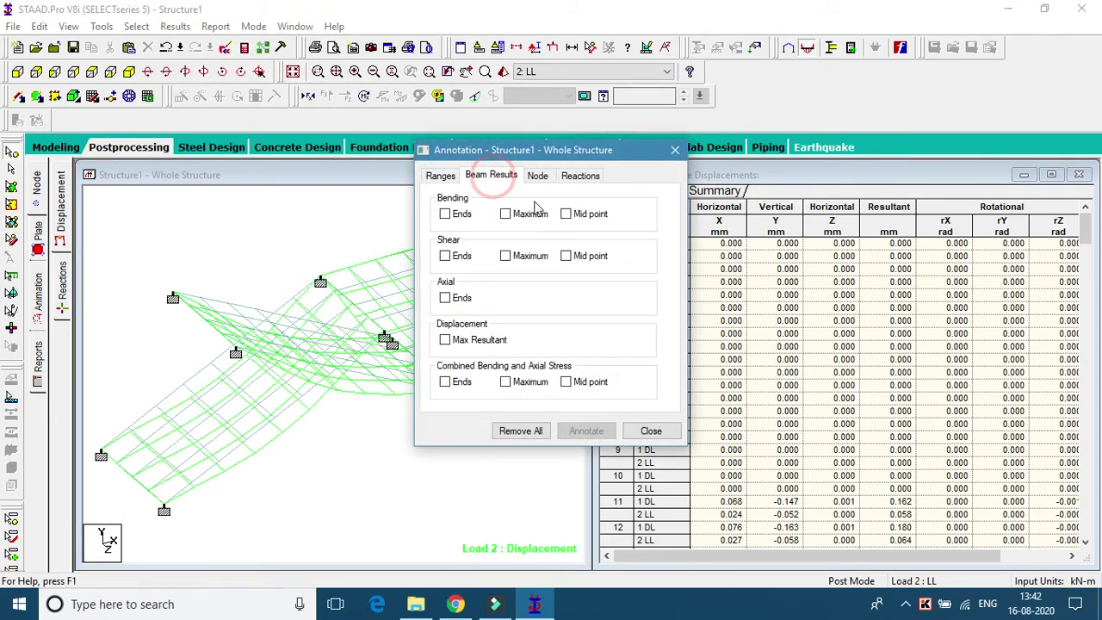
pyautogui.moveTo(506, 153); pyautogui.dragTo(686, 124)
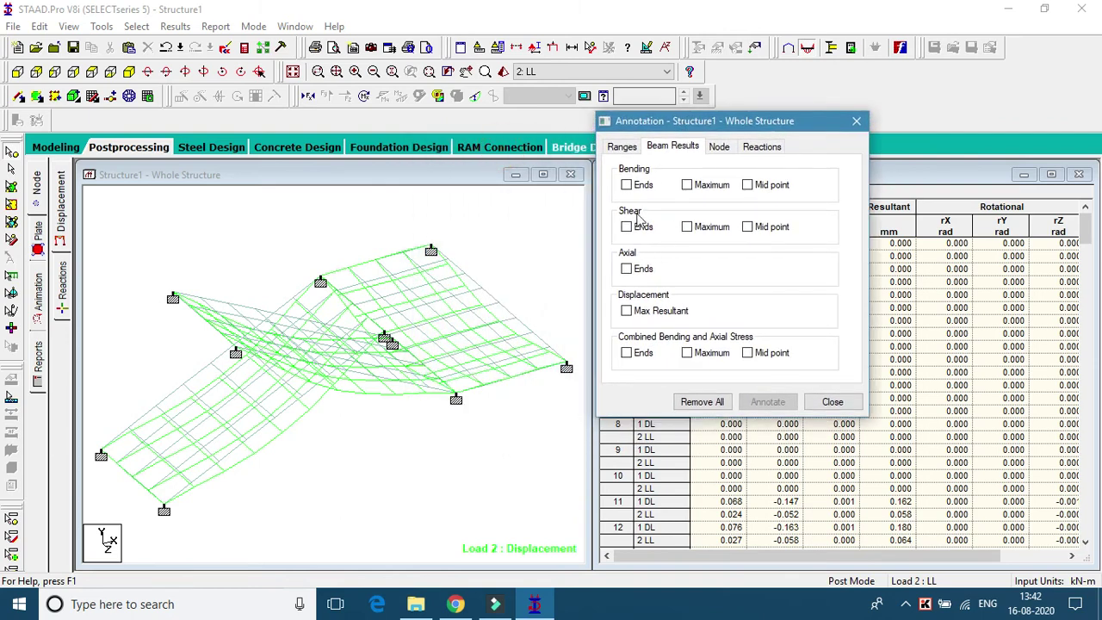
pyautogui.click(694, 186)
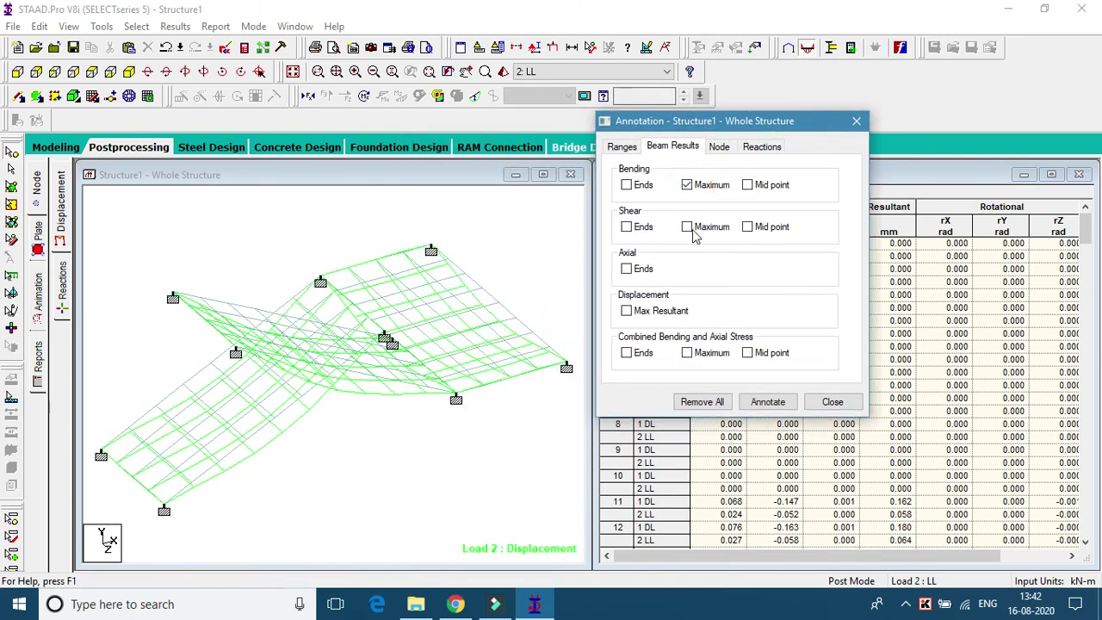
pyautogui.click(768, 401)
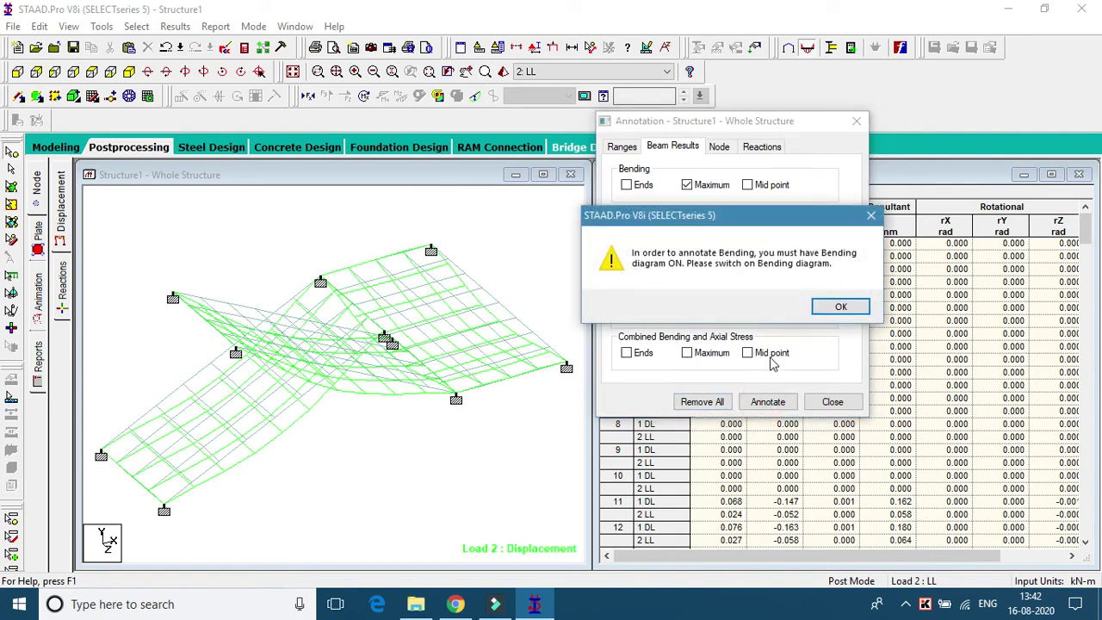
pyautogui.click(840, 307)
# Try to annotate the maximum shear beam results instead of bending, and leave the annotation settings
pyautogui.click(686, 226)
pyautogui.click(686, 184)
pyautogui.click(768, 402)
pyautogui.click(842, 306)
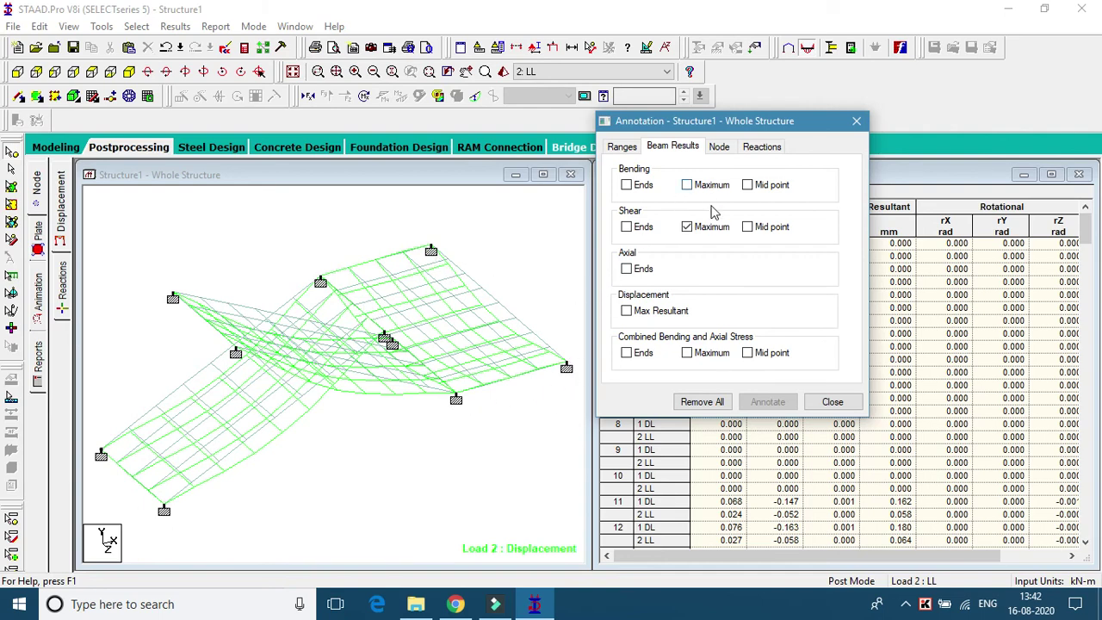
pyautogui.click(832, 401)
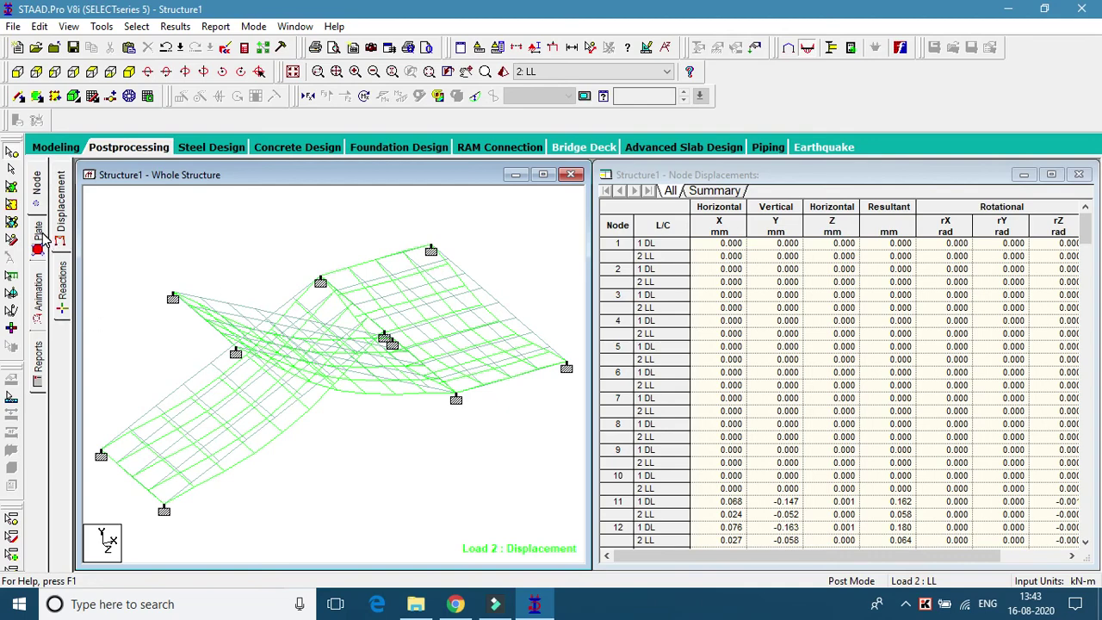
# Display the Max Absolute plate stress contour for load case 1: DL with normal fill
pyautogui.click(38, 236)
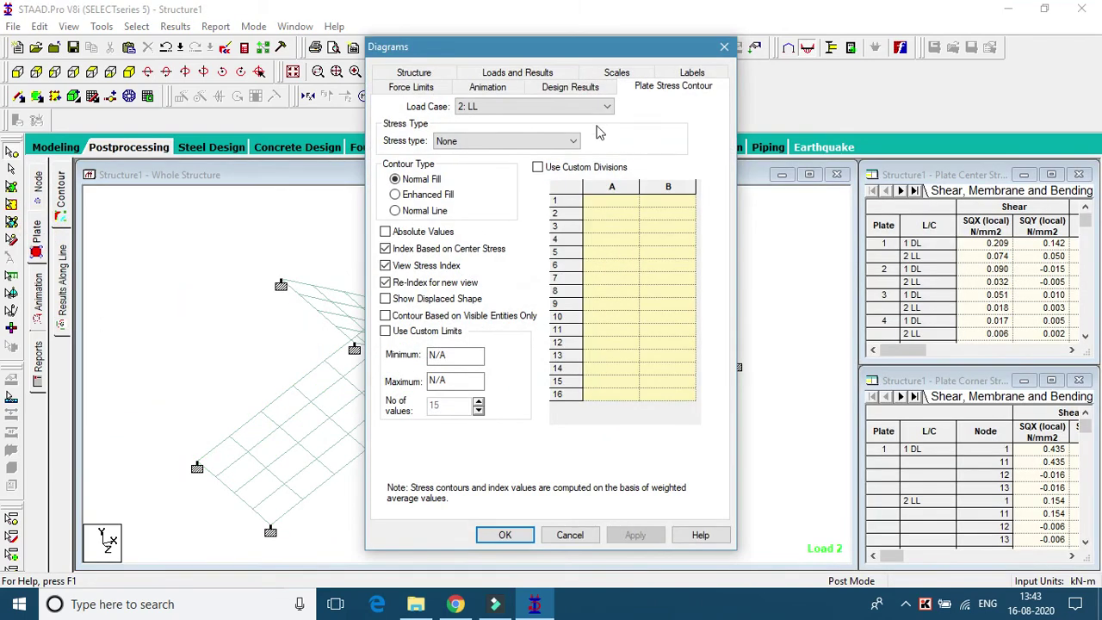
pyautogui.click(554, 106)
pyautogui.click(541, 122)
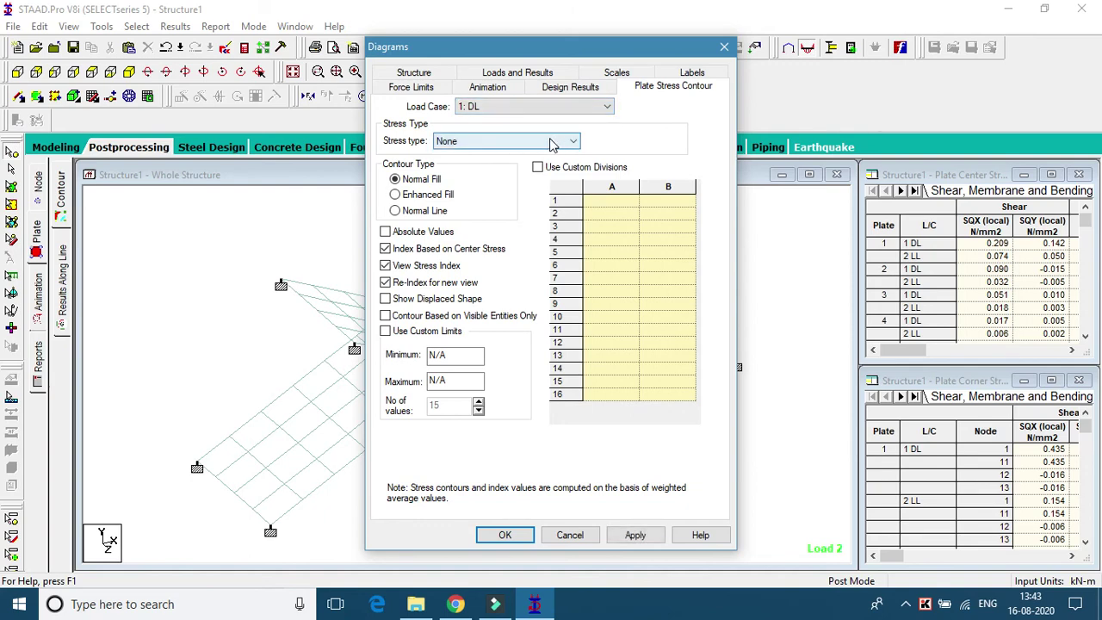
pyautogui.click(555, 144)
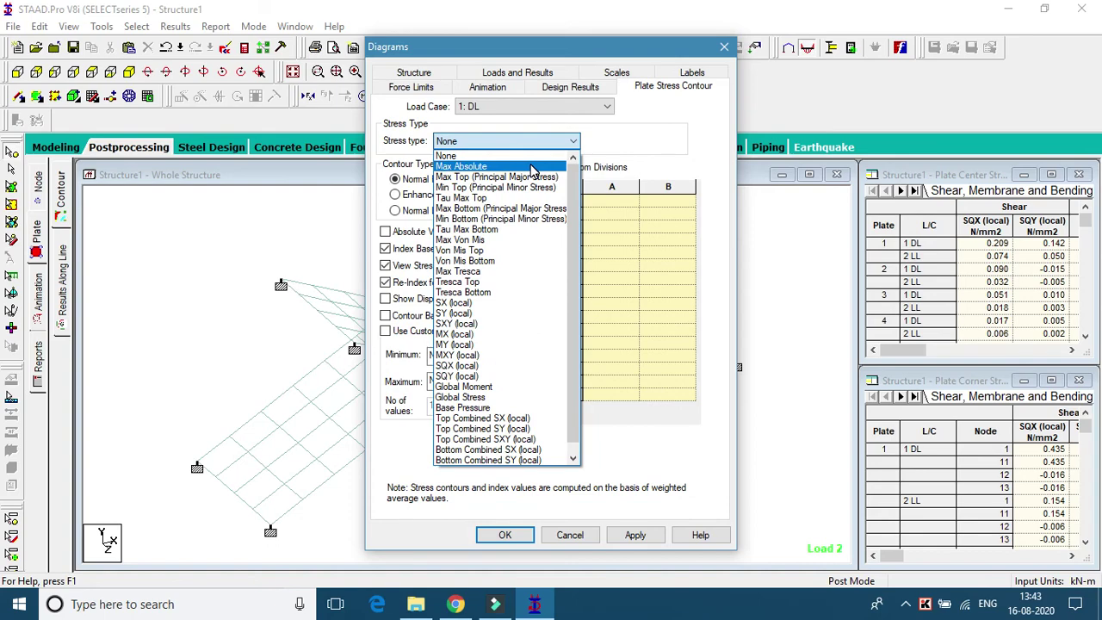
pyautogui.click(532, 166)
pyautogui.moveTo(603, 53); pyautogui.dragTo(933, 45)
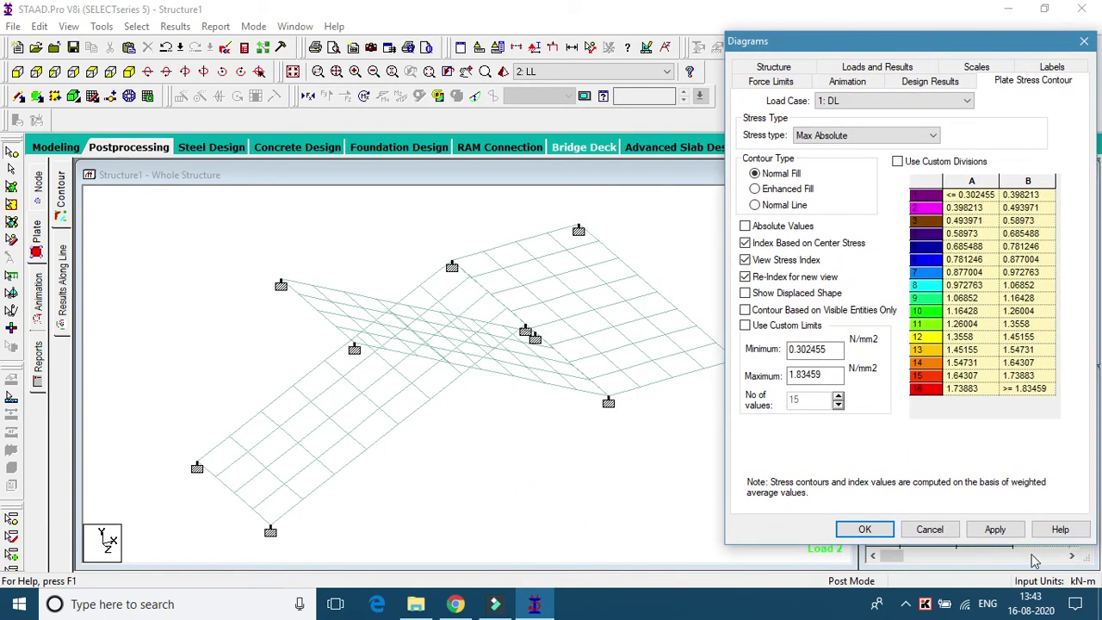
pyautogui.click(992, 528)
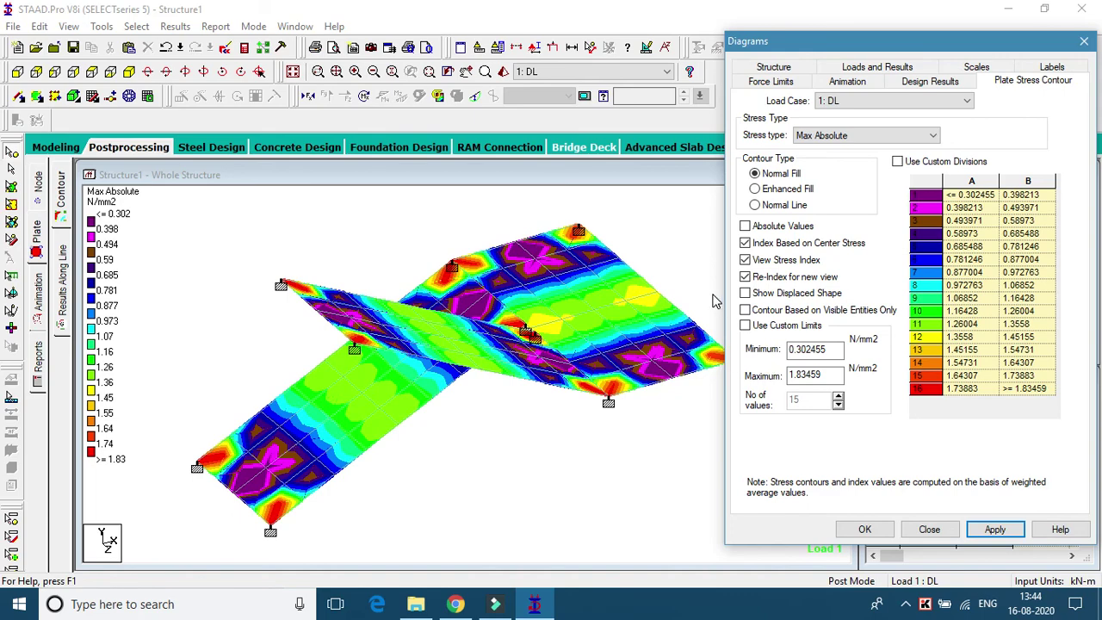
pyautogui.click(862, 532)
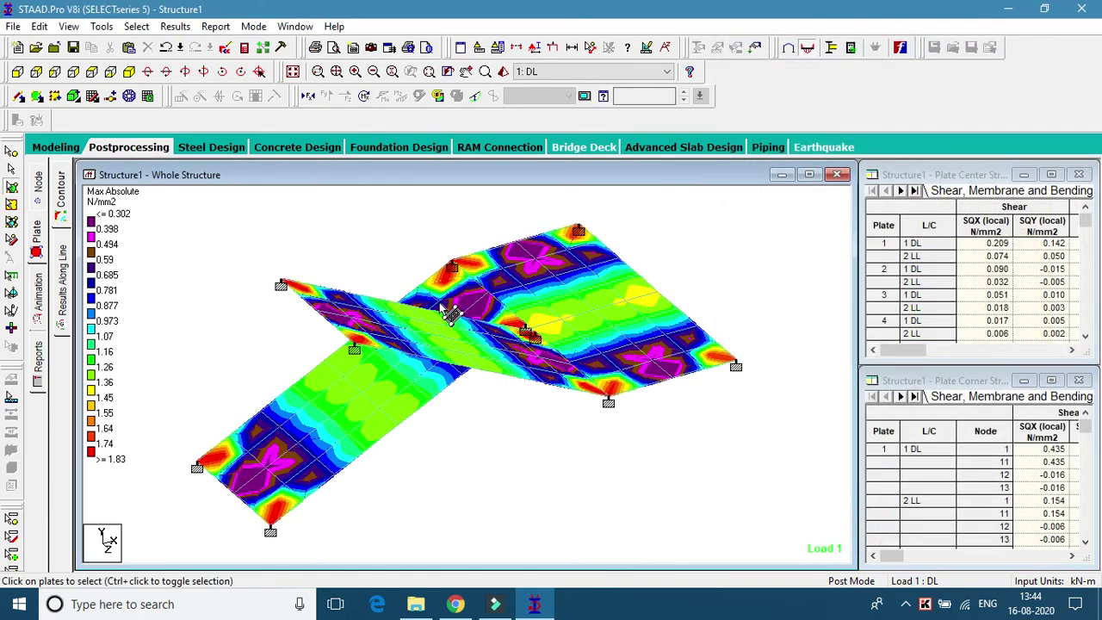
# Examine the Max Absolute stress contour on both stair flights and the landing from several viewing angles
pyautogui.click(187, 73)
pyautogui.click(187, 73)
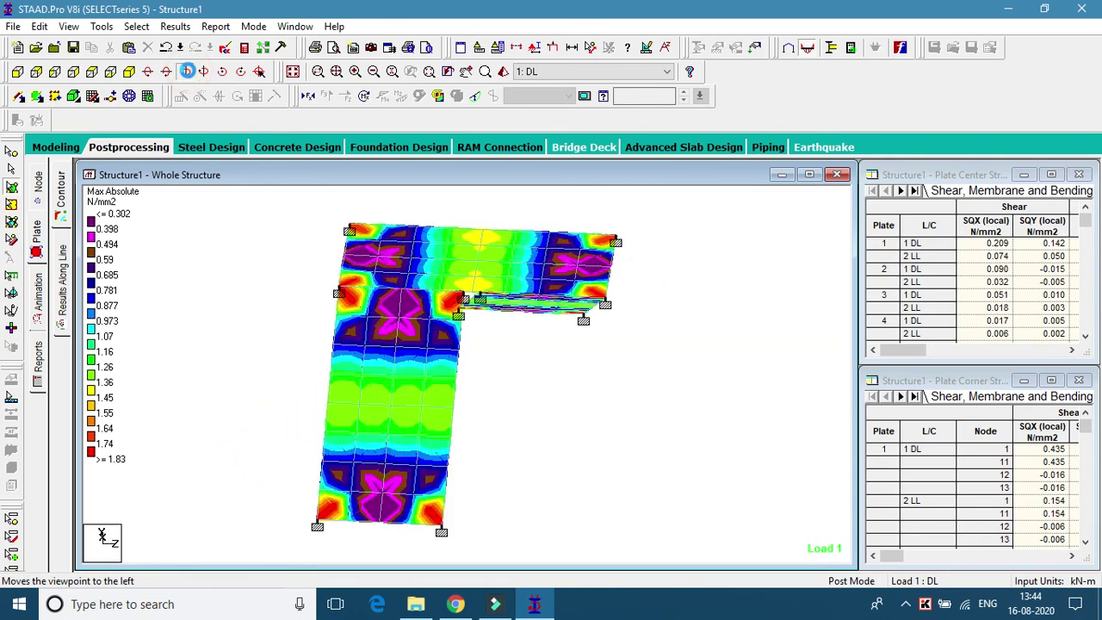
pyautogui.click(187, 72)
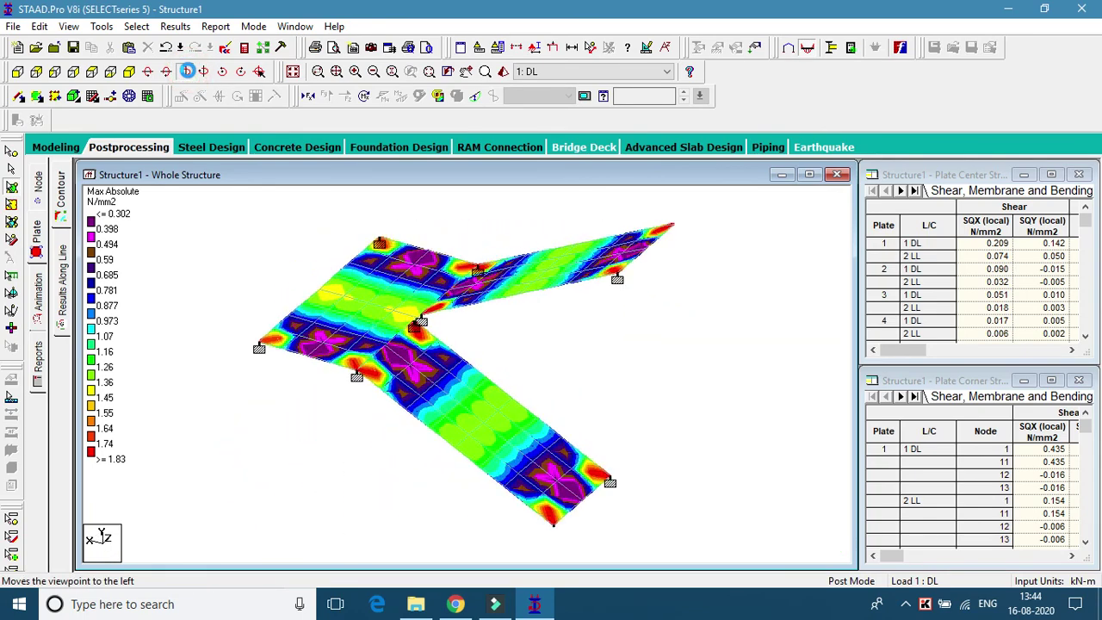
pyautogui.click(187, 72)
pyautogui.click(187, 72)
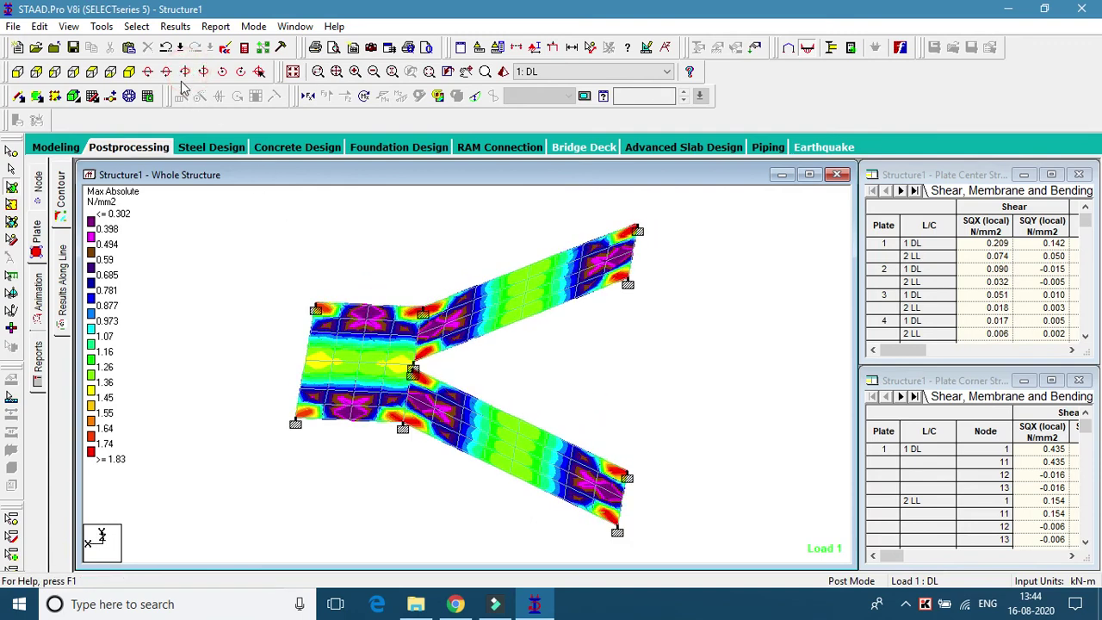
pyautogui.click(183, 73)
pyautogui.click(183, 73)
pyautogui.click(183, 73)
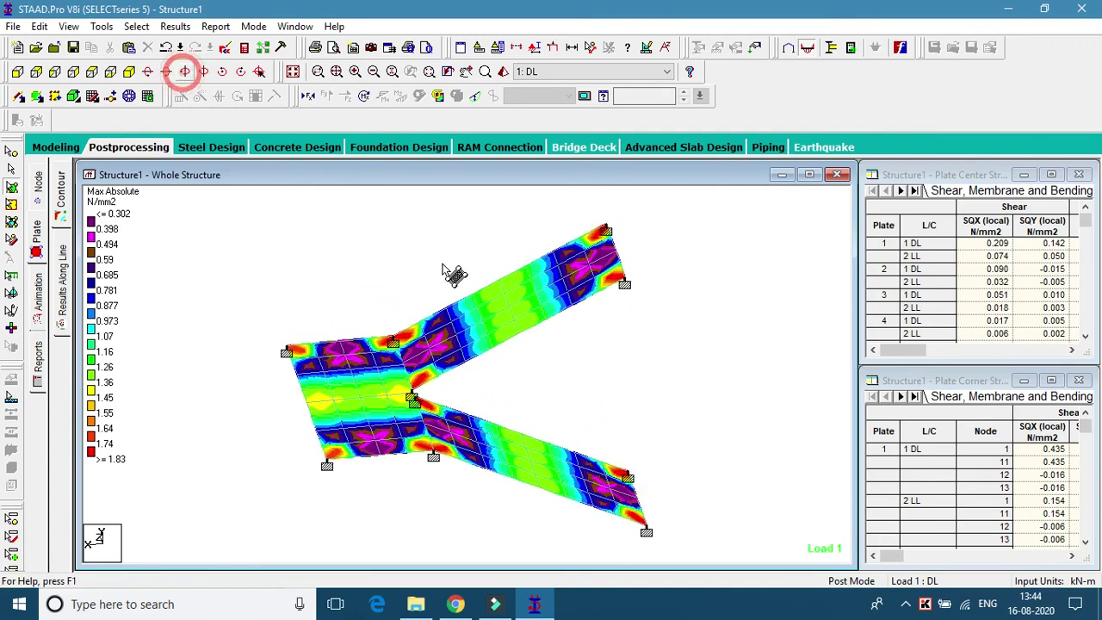
pyautogui.moveTo(696, 320); pyautogui.dragTo(698, 346)
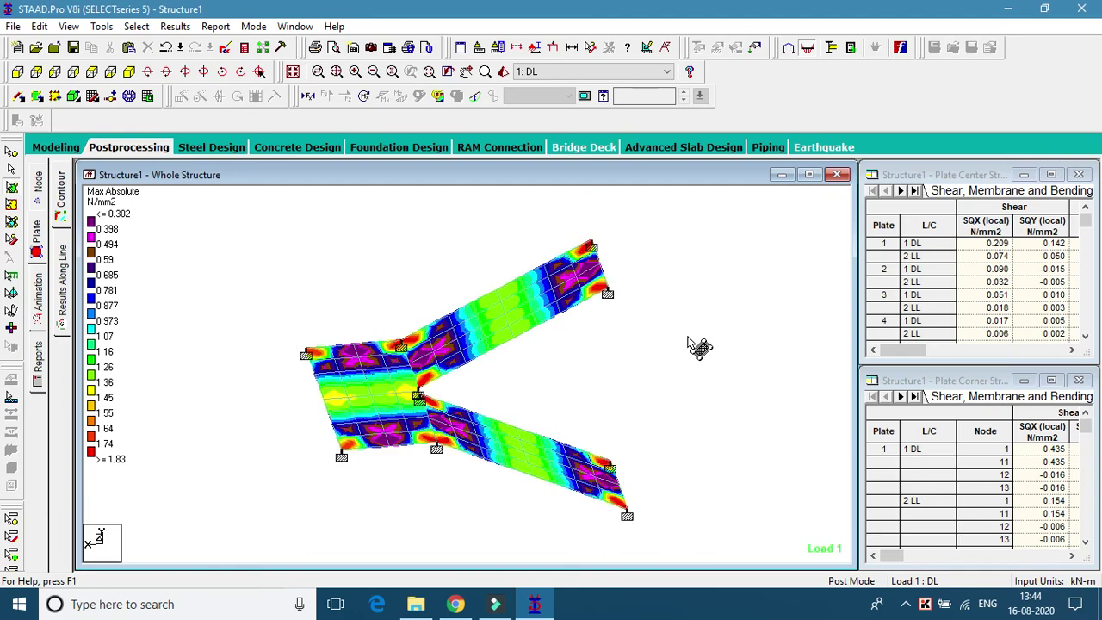
pyautogui.moveTo(587, 334); pyautogui.dragTo(583, 290)
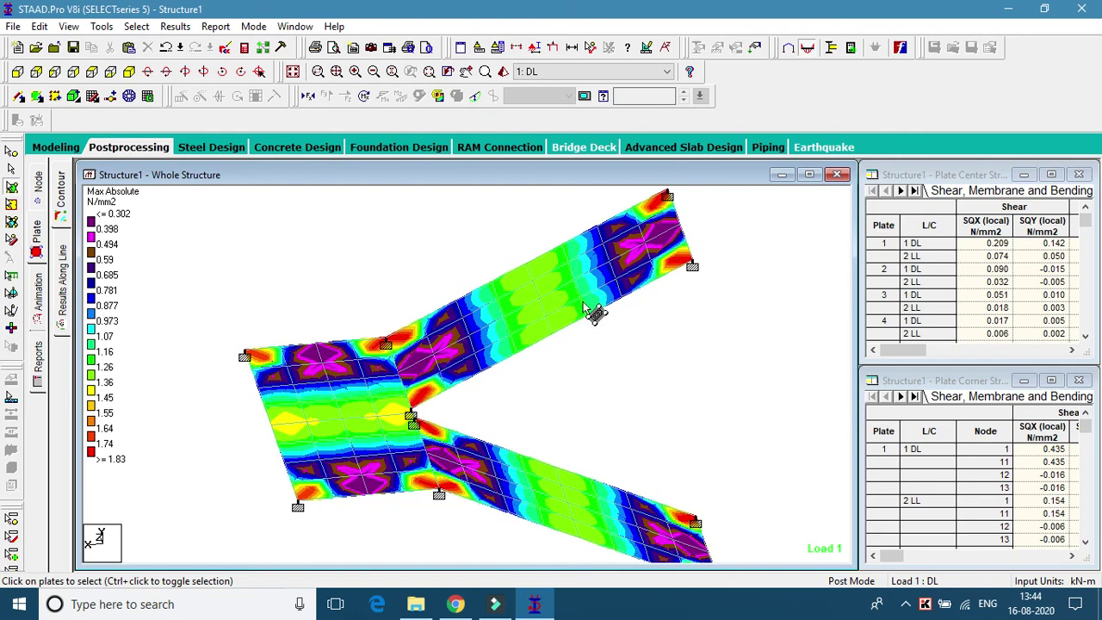
pyautogui.moveTo(570, 303); pyautogui.dragTo(583, 322)
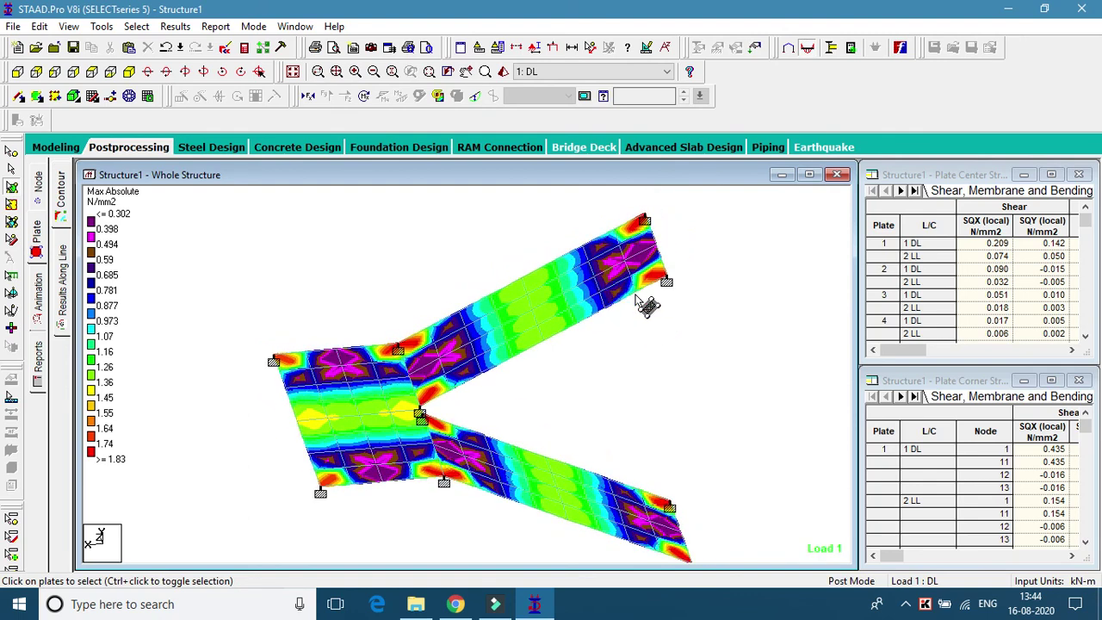
pyautogui.moveTo(624, 303); pyautogui.dragTo(615, 307)
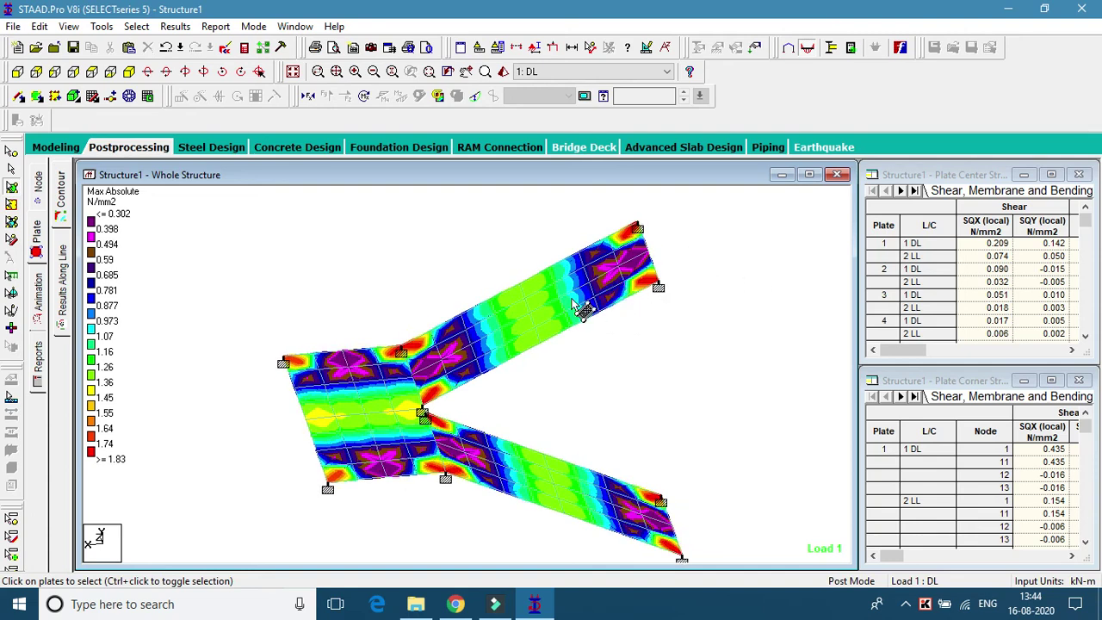
pyautogui.scroll(-1, 572, 391)
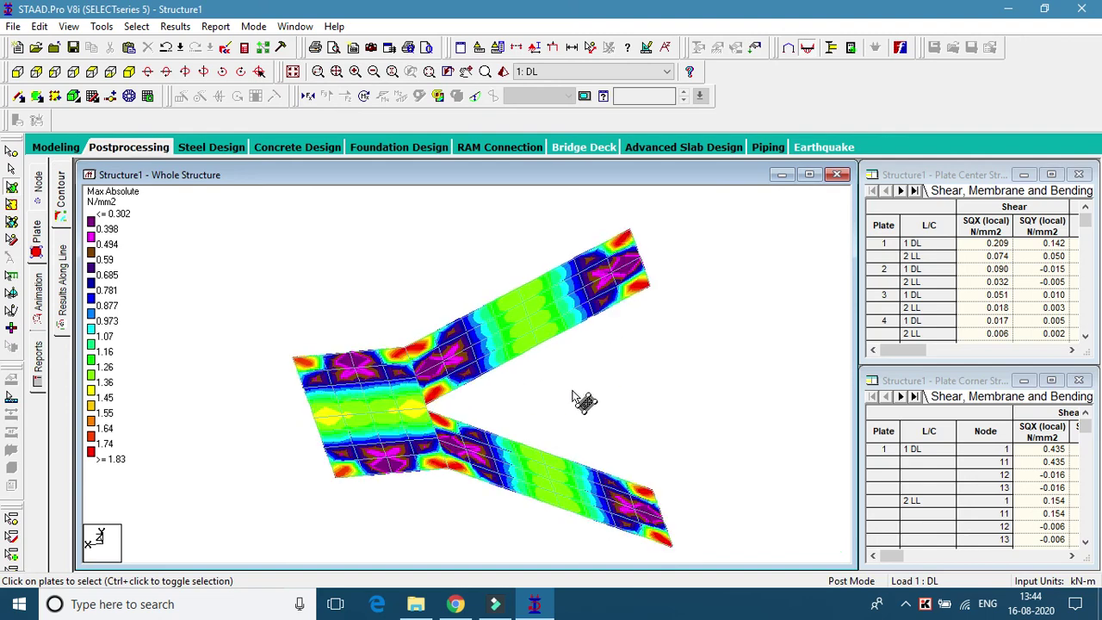
pyautogui.moveTo(573, 392); pyautogui.dragTo(565, 377, button='middle')
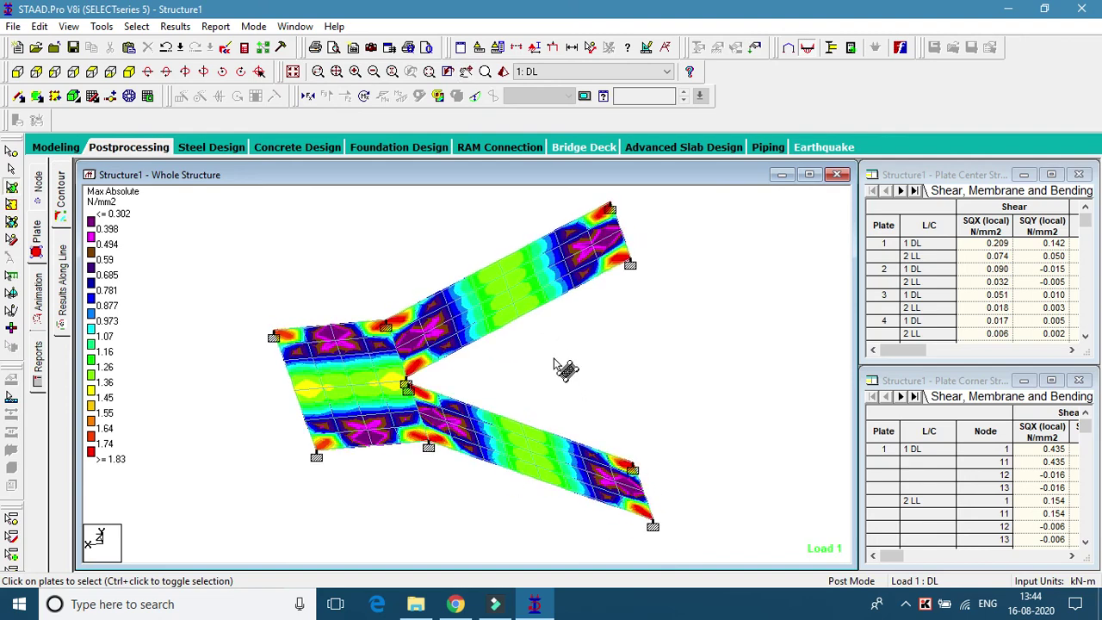